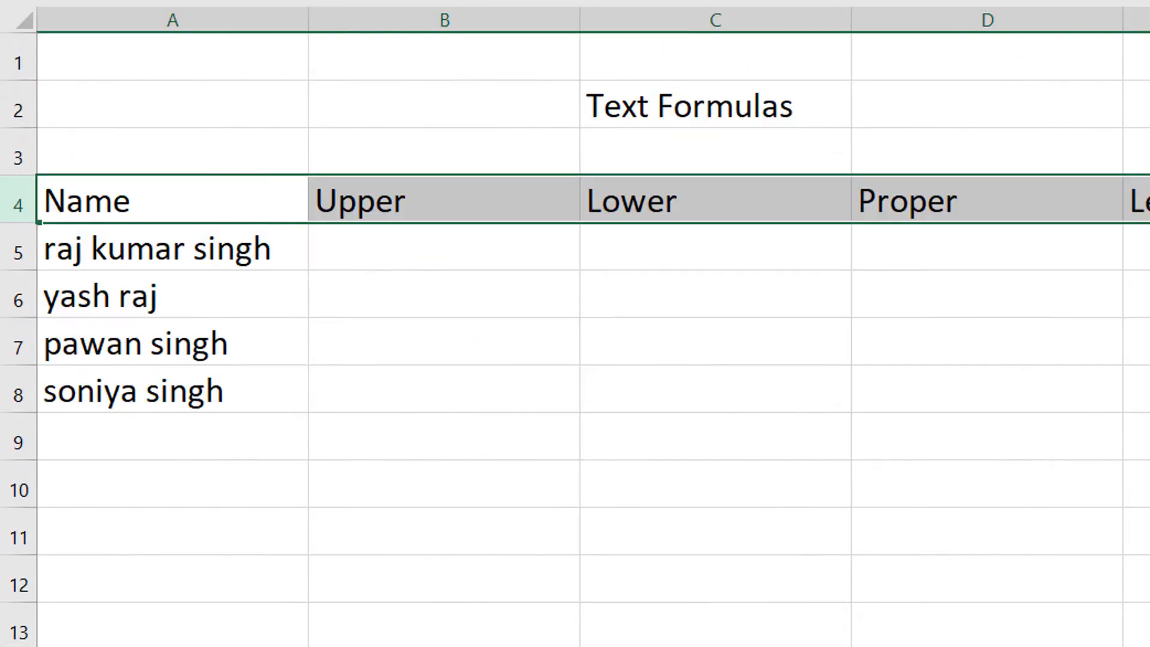
Make the header labels in row 4 bold
key(ctrl+b)
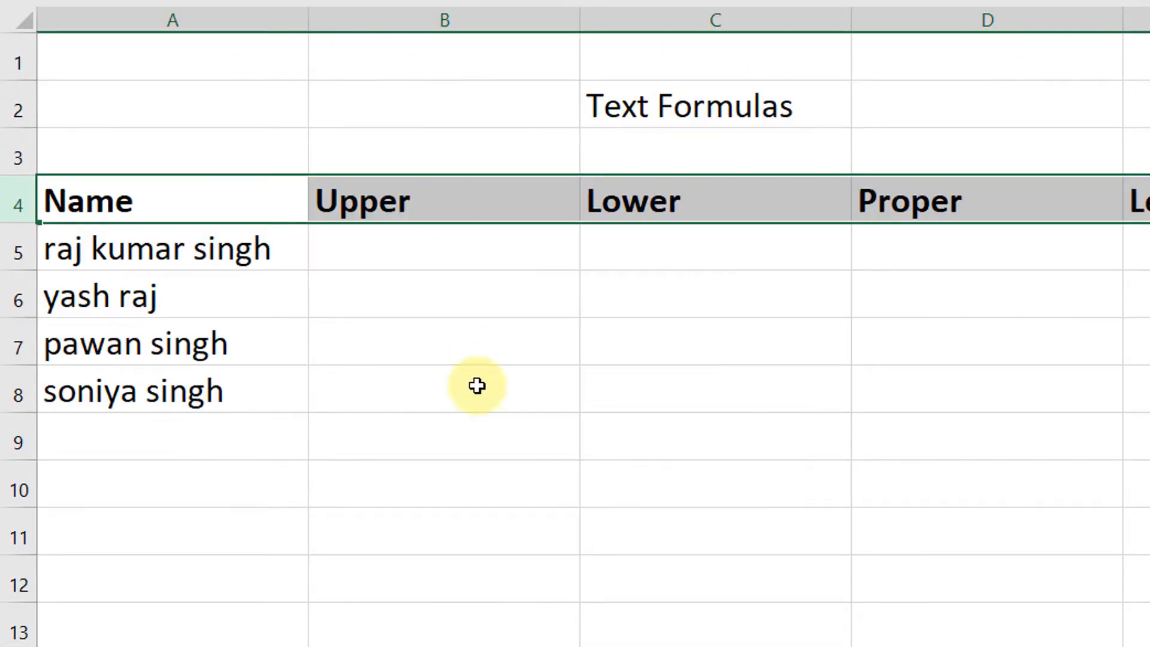
click(478, 385)
click(205, 303)
click(352, 249)
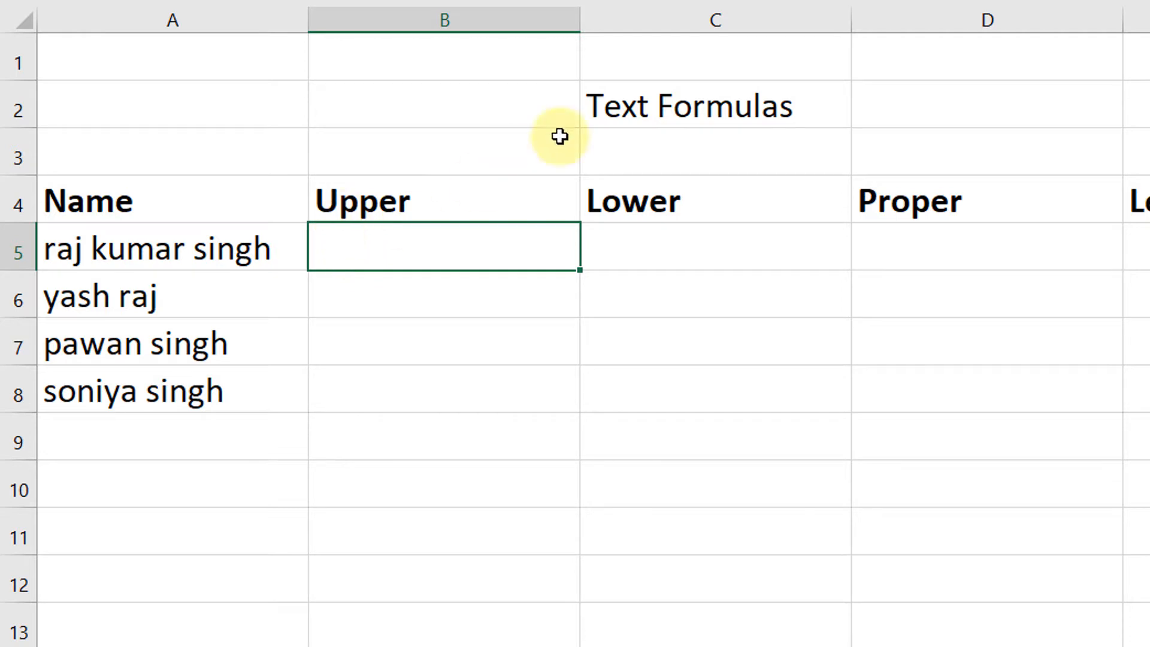
Move the "Text Formulas" title from cell C2 to cell D2
click(661, 105)
drag(682, 128, 953, 109)
click(552, 308)
Enter the formula =UPPER(A5) in cell B5 of the Upper column
click(431, 265)
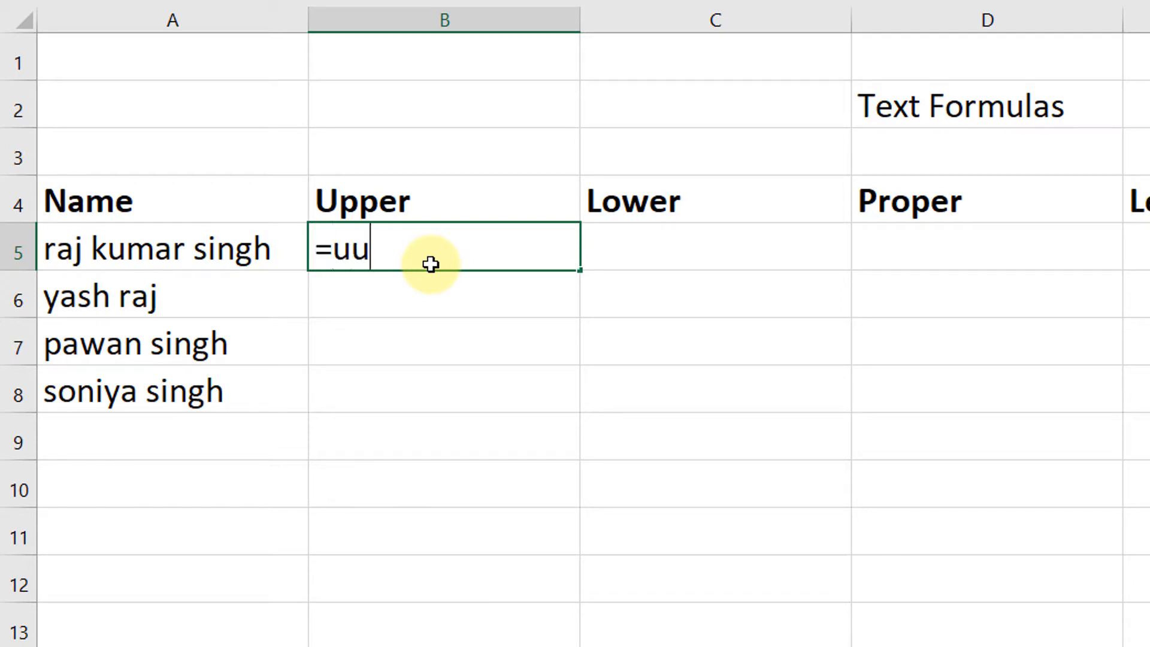
key(BackSpace)
text(pper)
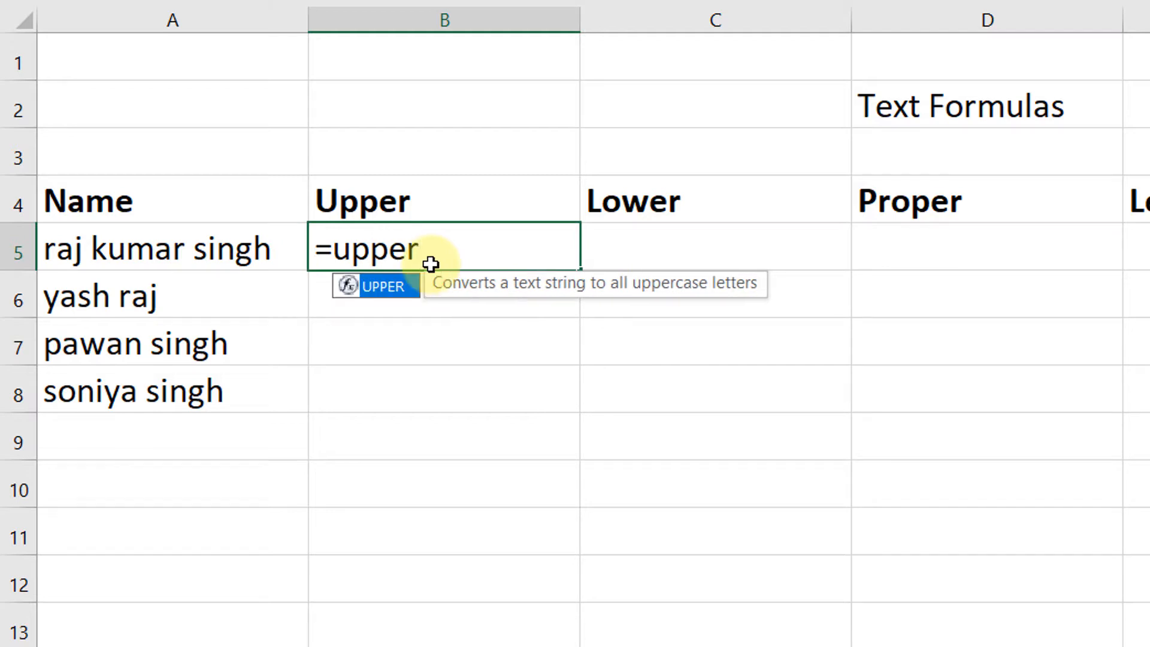
key(Tab)
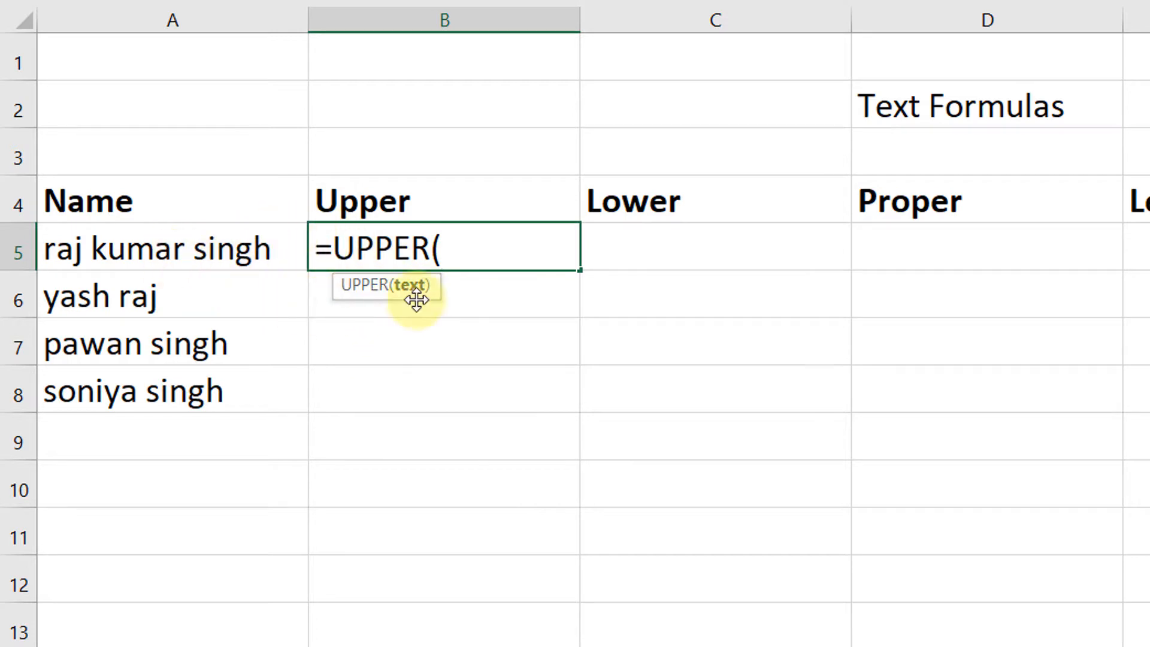
click(177, 236)
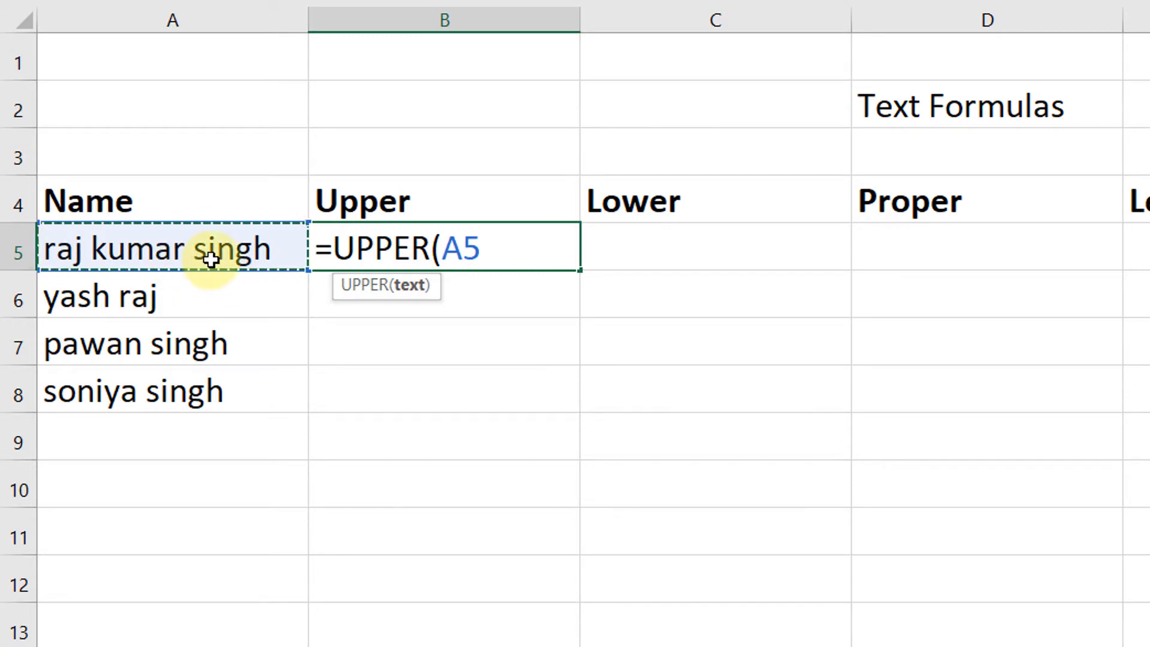
text())
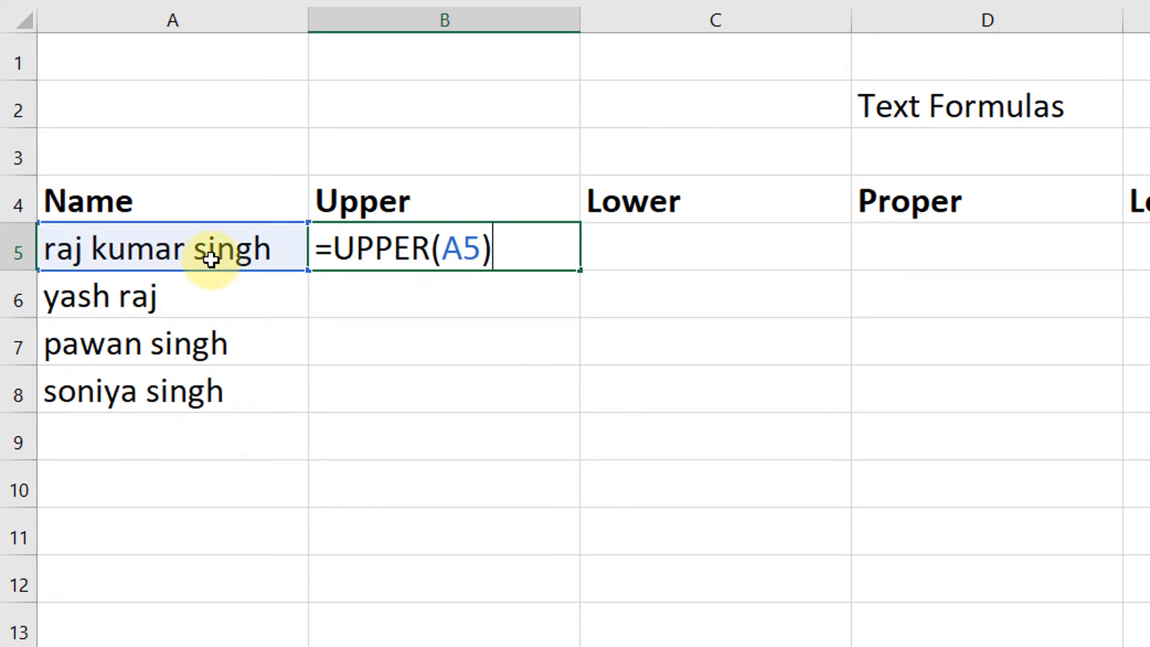
key(Return)
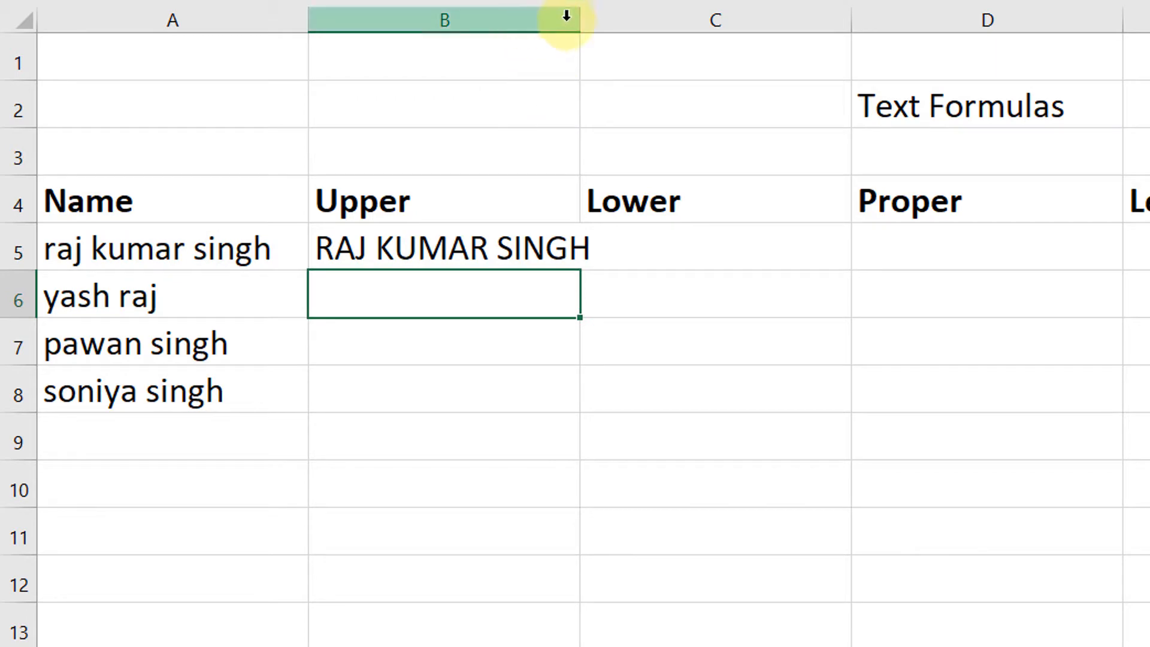
Widen column B to fit the uppercase name and fill the B5 formula down to B8
drag(580, 20, 628, 14)
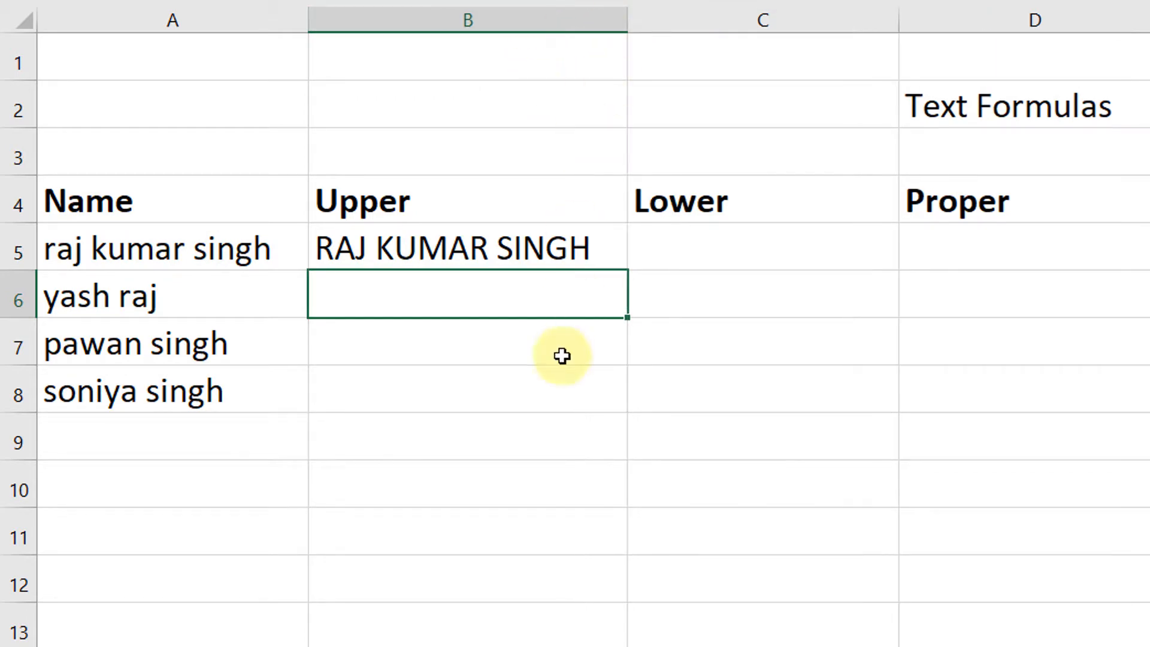
click(450, 259)
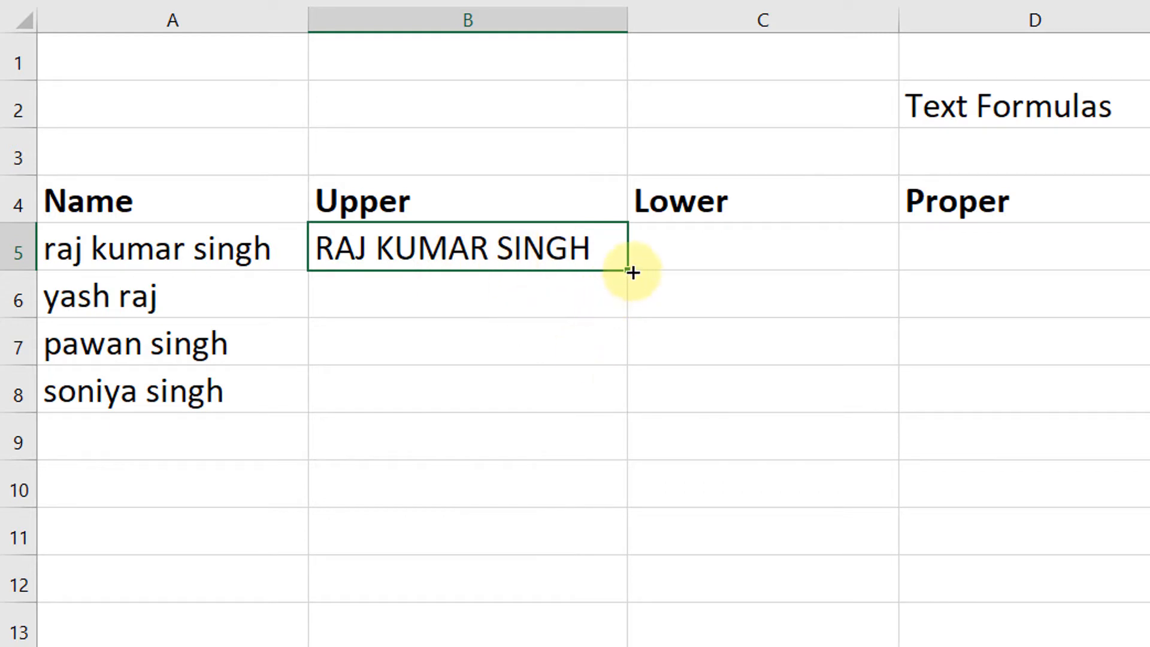
drag(633, 272, 625, 411)
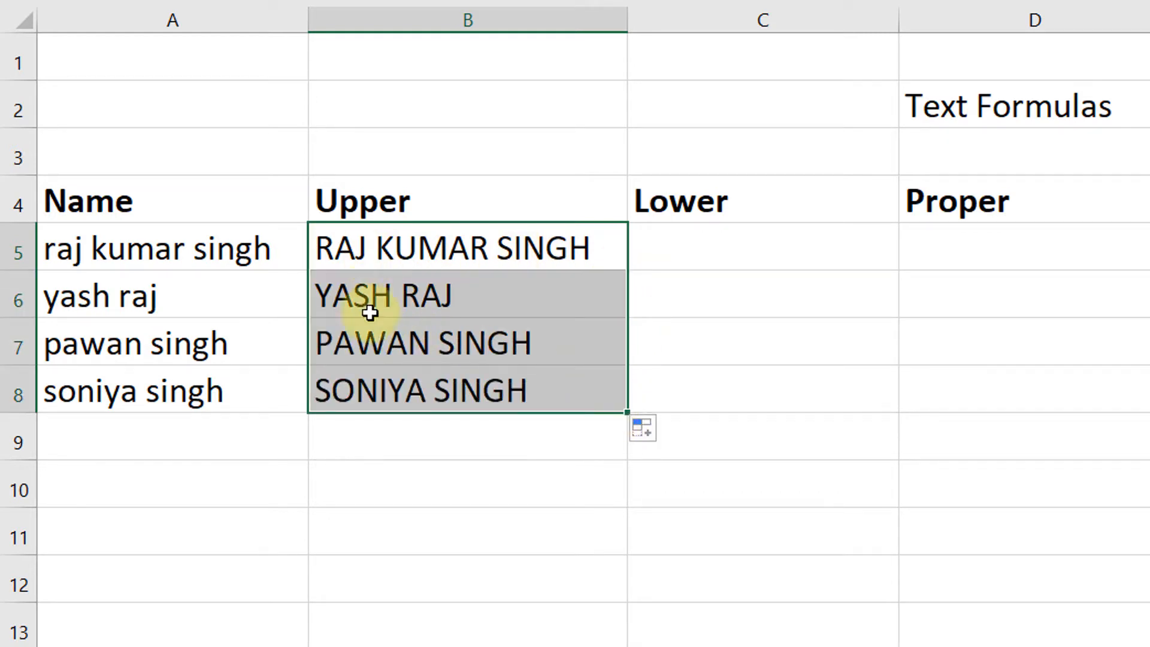
Examine the filled cells of the Upper column against the Name column and review the formula in B5
drag(401, 297, 406, 379)
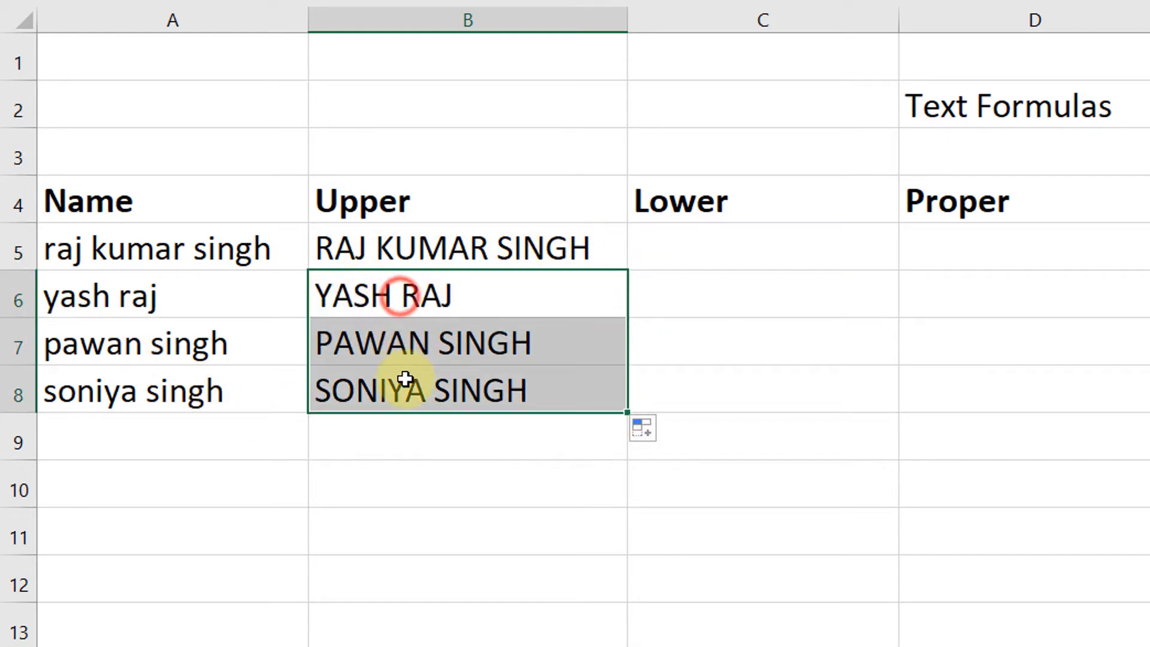
click(444, 251)
click(442, 376)
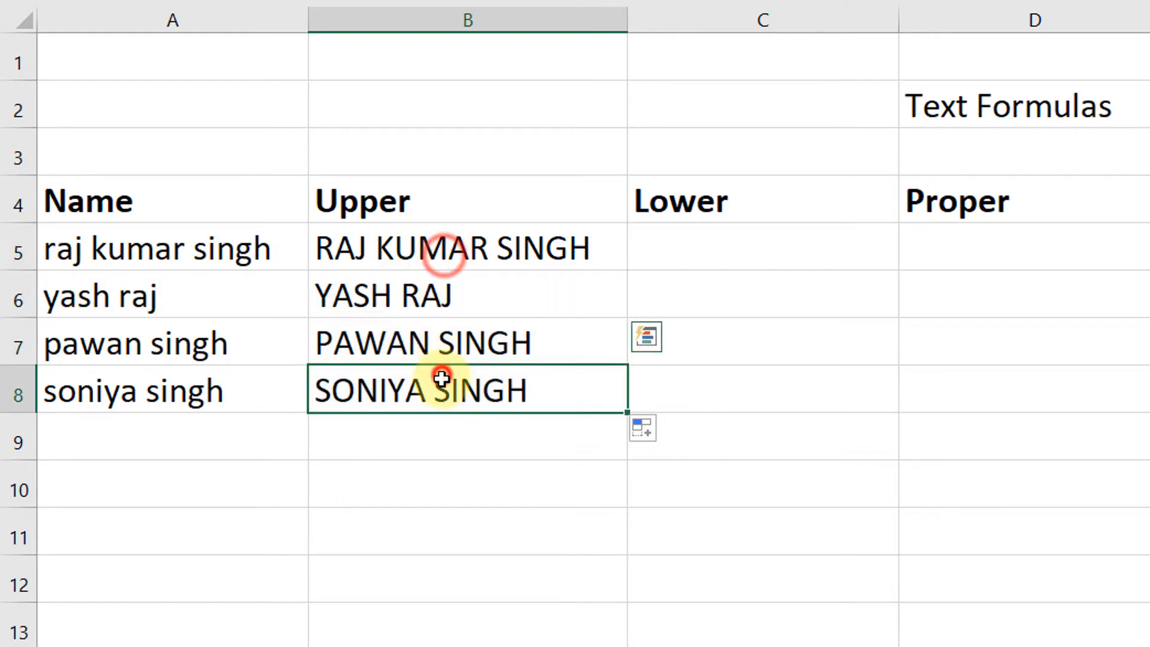
click(529, 293)
click(141, 200)
click(344, 197)
click(398, 256)
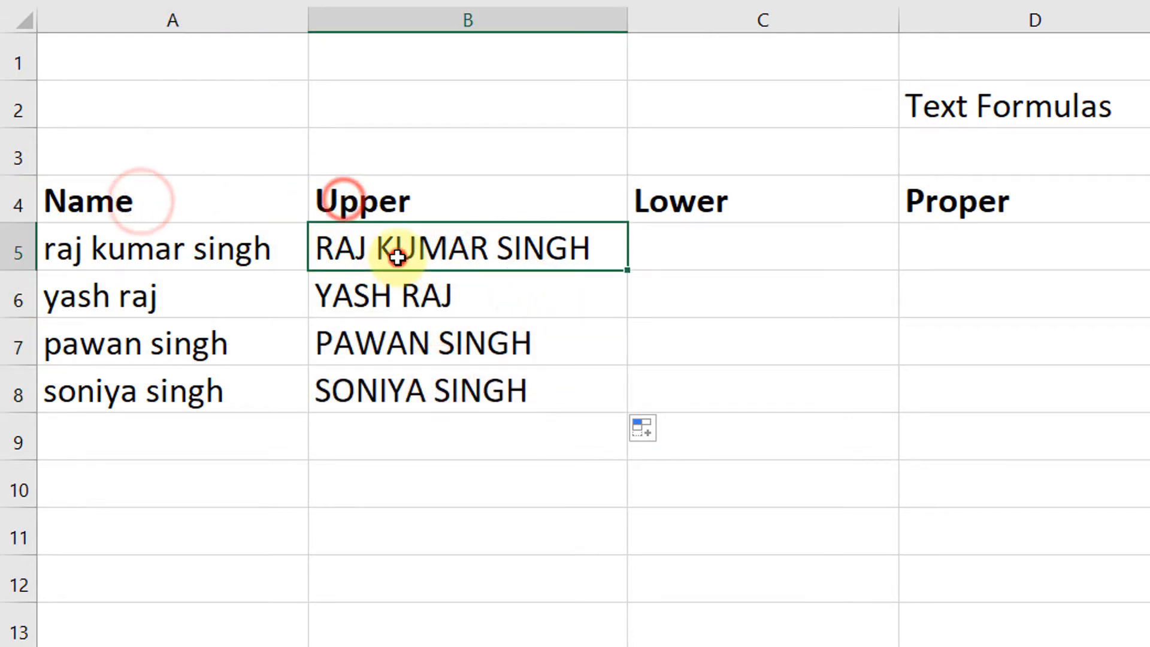
double_click(397, 257)
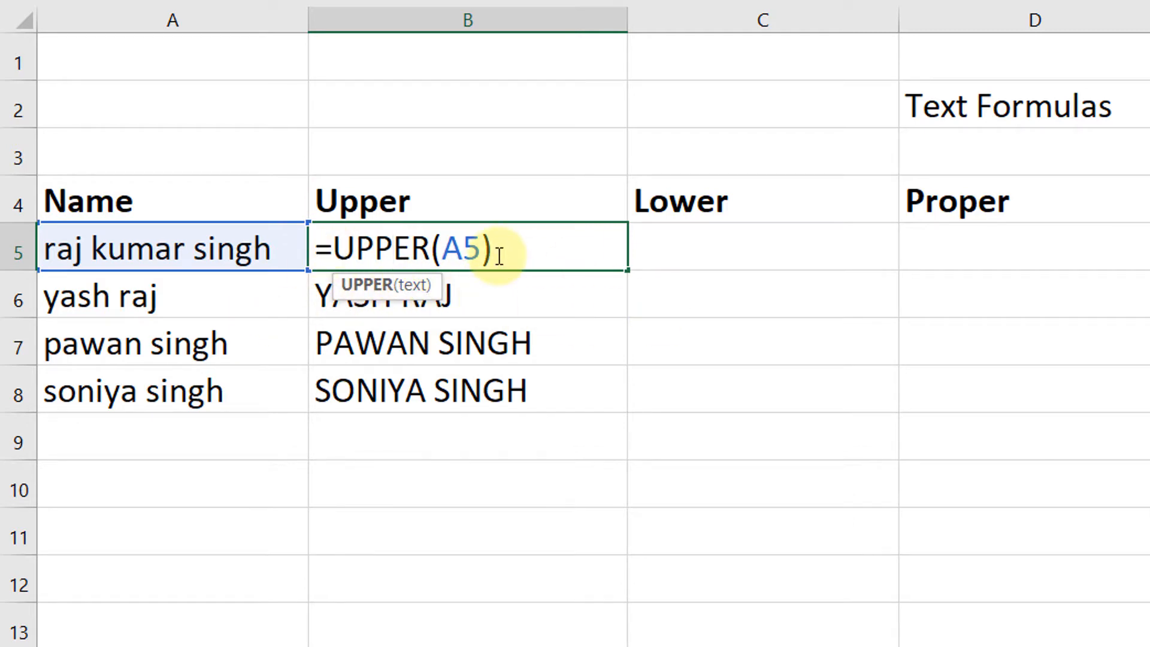
key(Return)
Enter the formula =LOWER(B5) in cell C5 and fill it down to C8
click(731, 238)
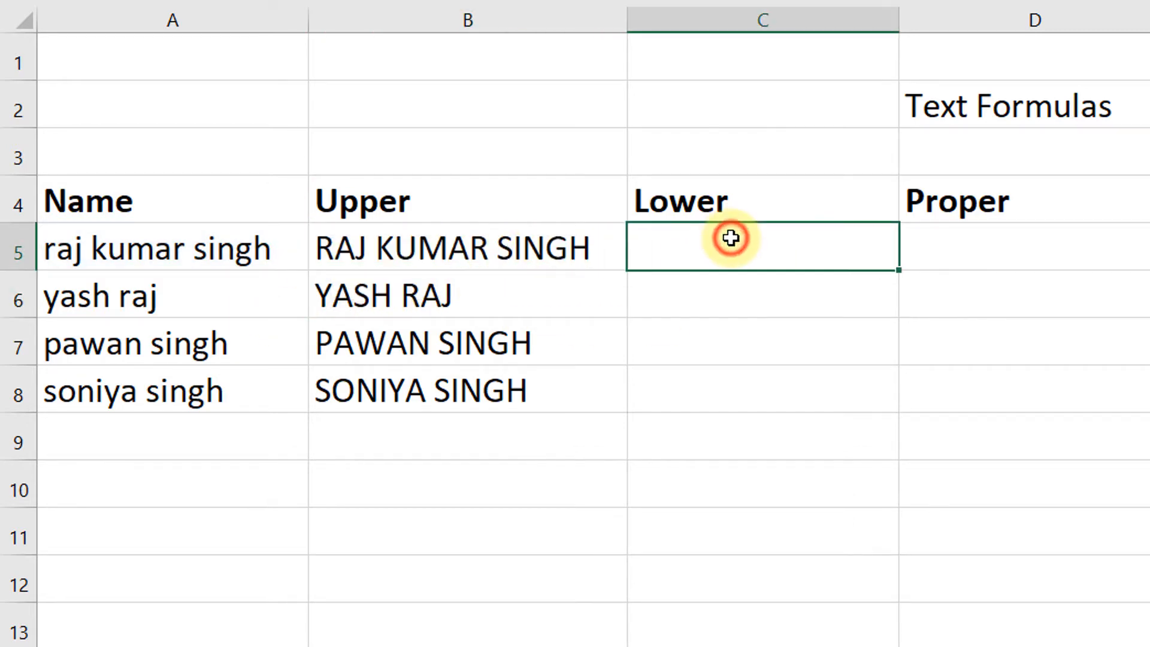
text(=lo)
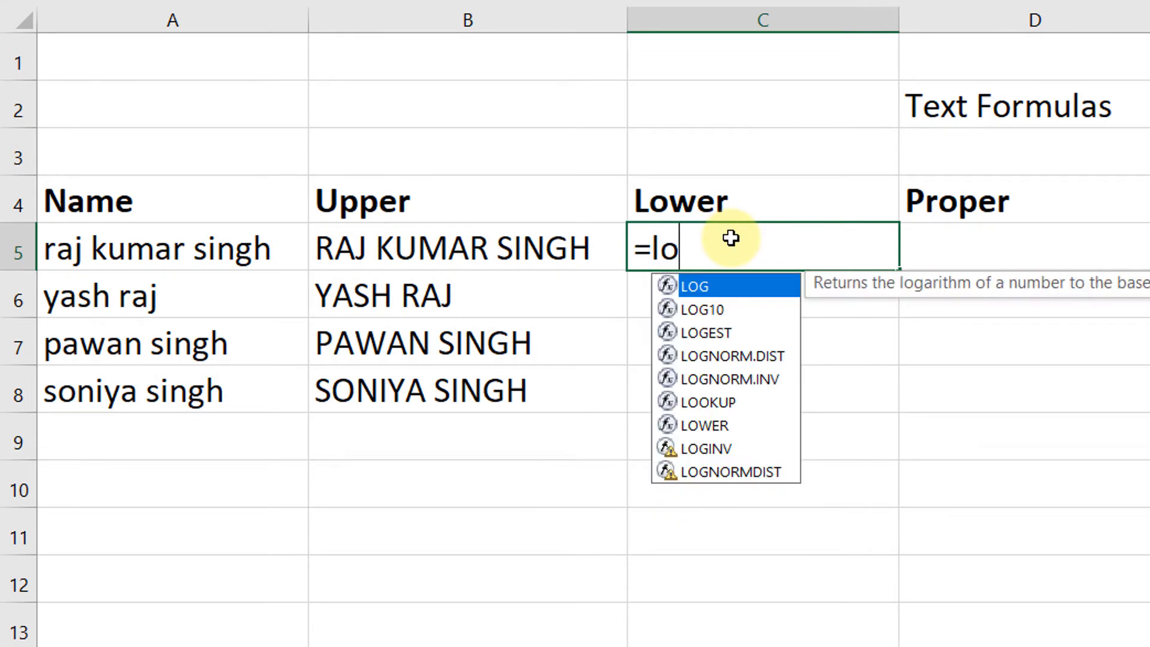
text(we)
key(Tab)
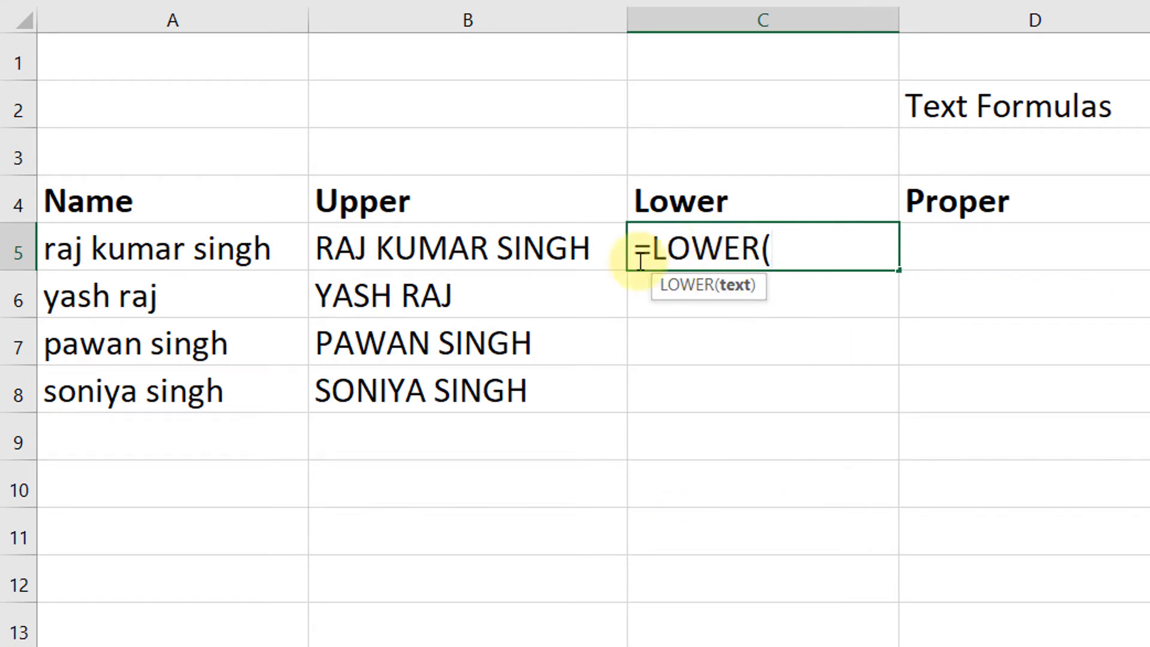
click(408, 248)
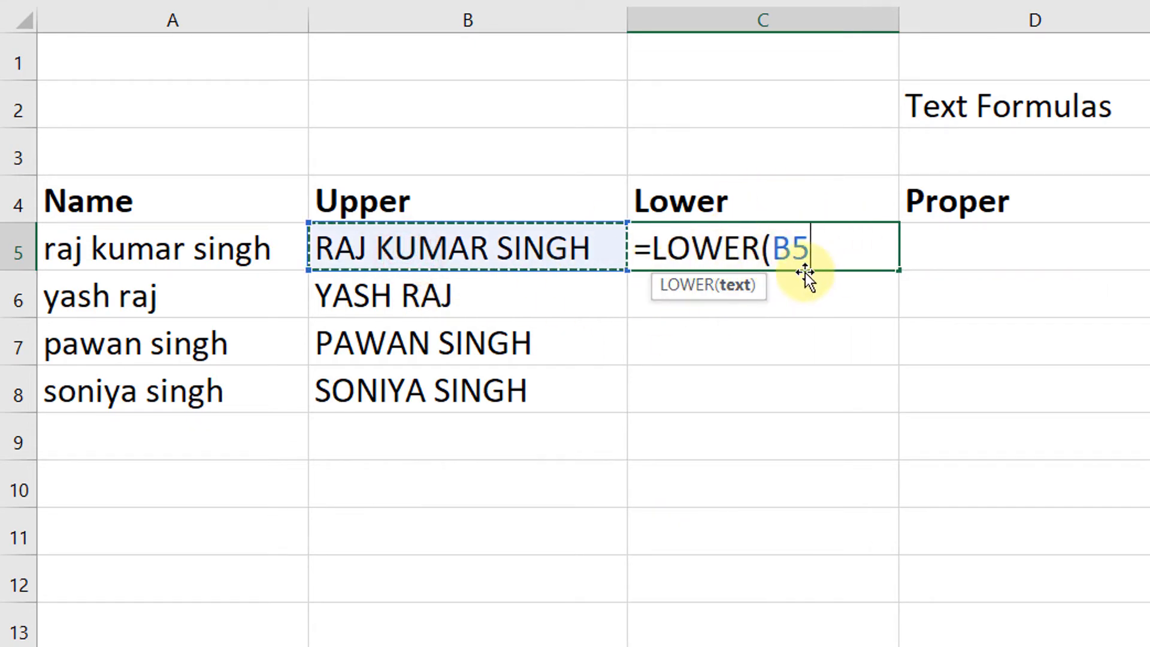
text())
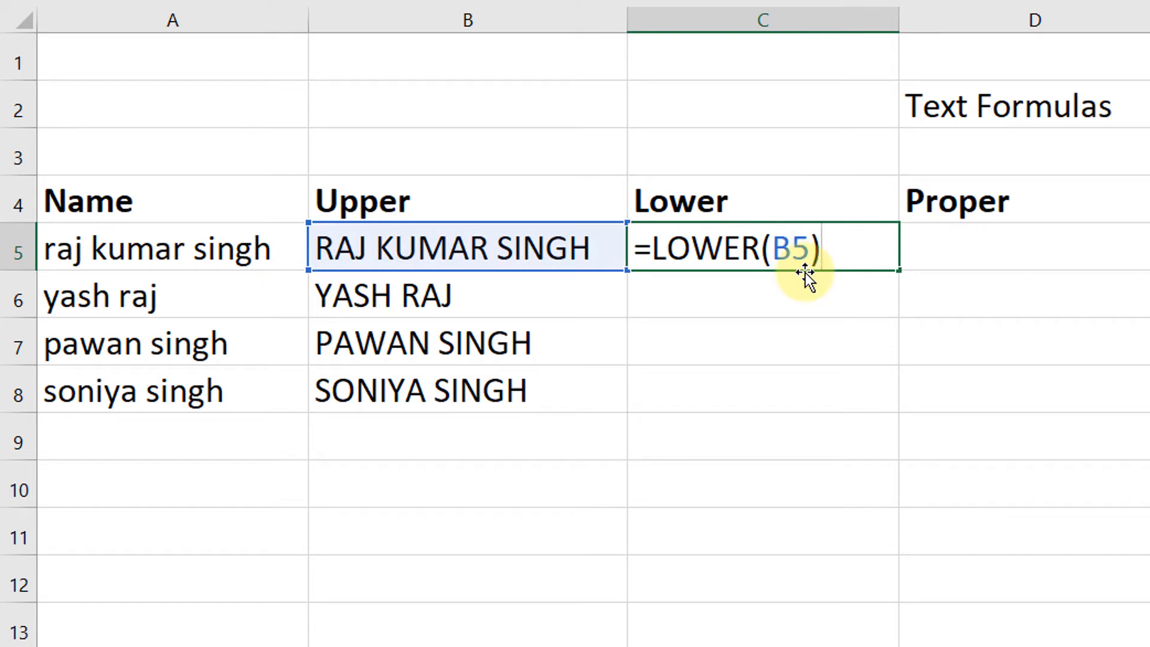
key(Return)
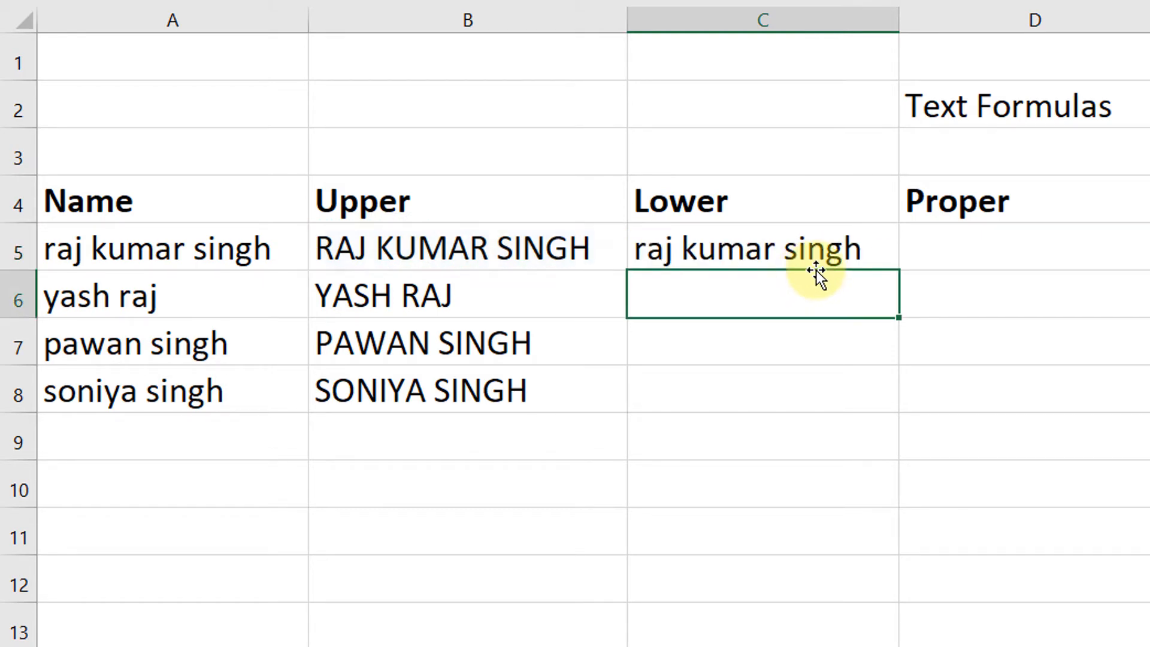
click(824, 255)
drag(899, 270, 881, 403)
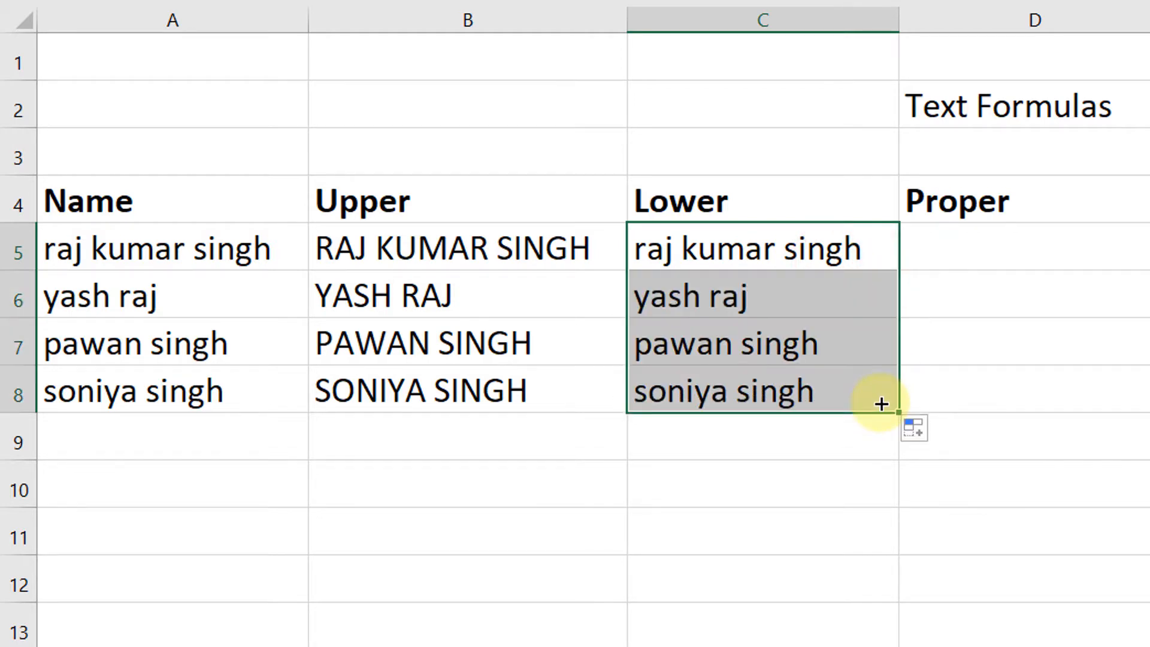
Enter the formula =PROPER(A5) in cell D5 and fill it down to D8
click(1019, 251)
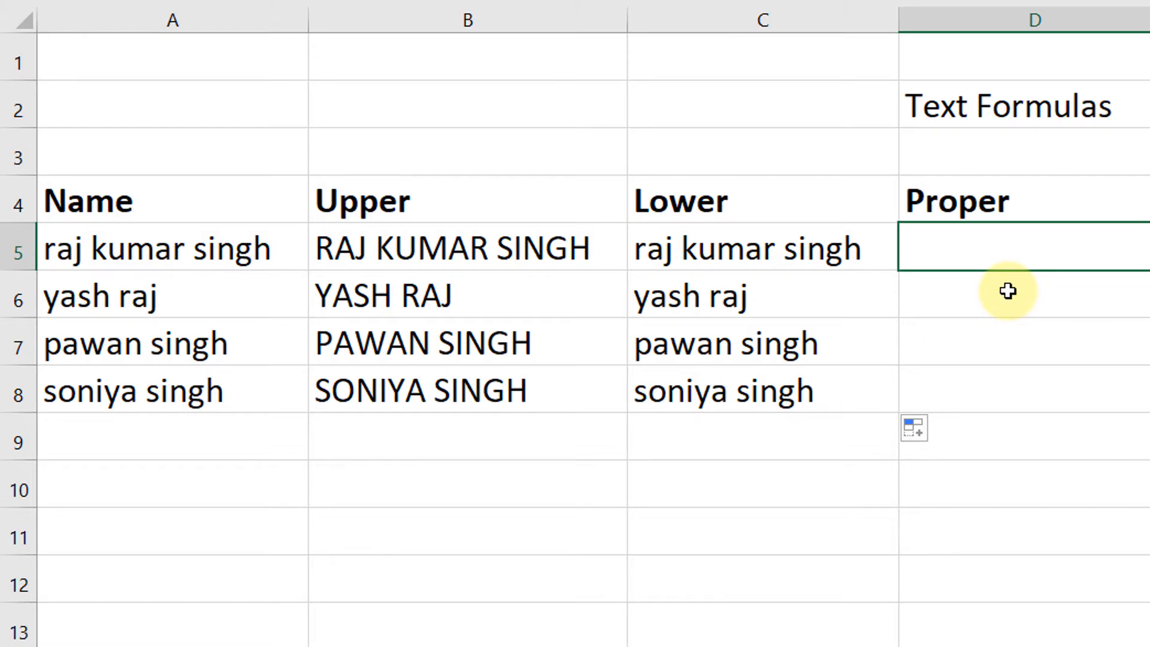
text(=pro)
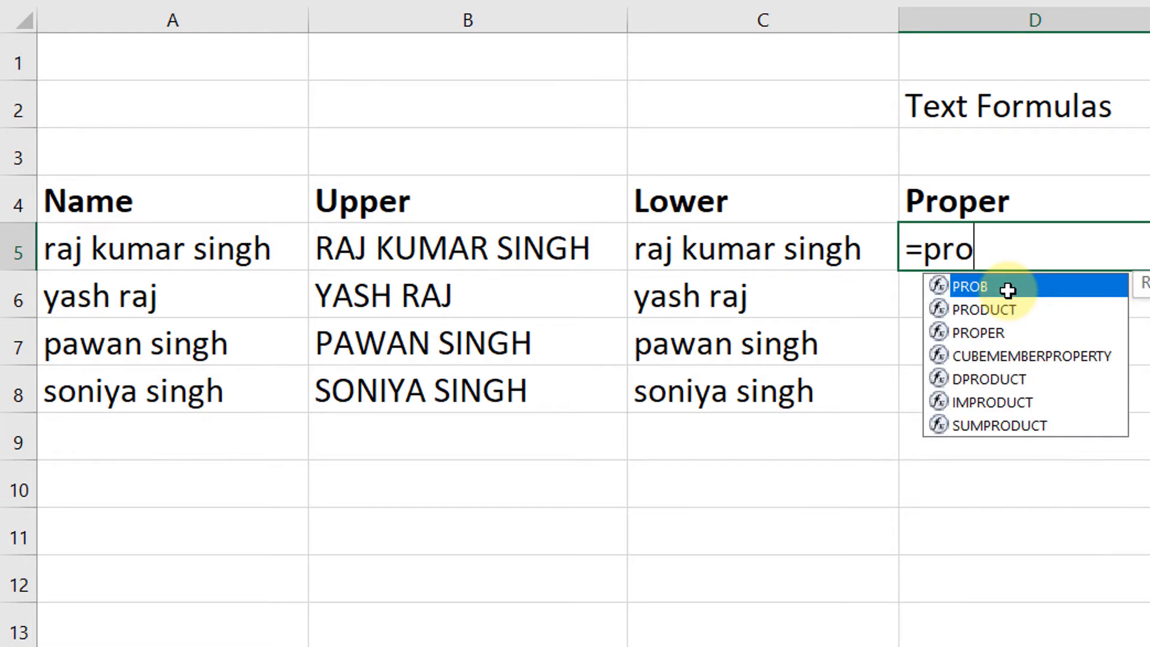
text(p)
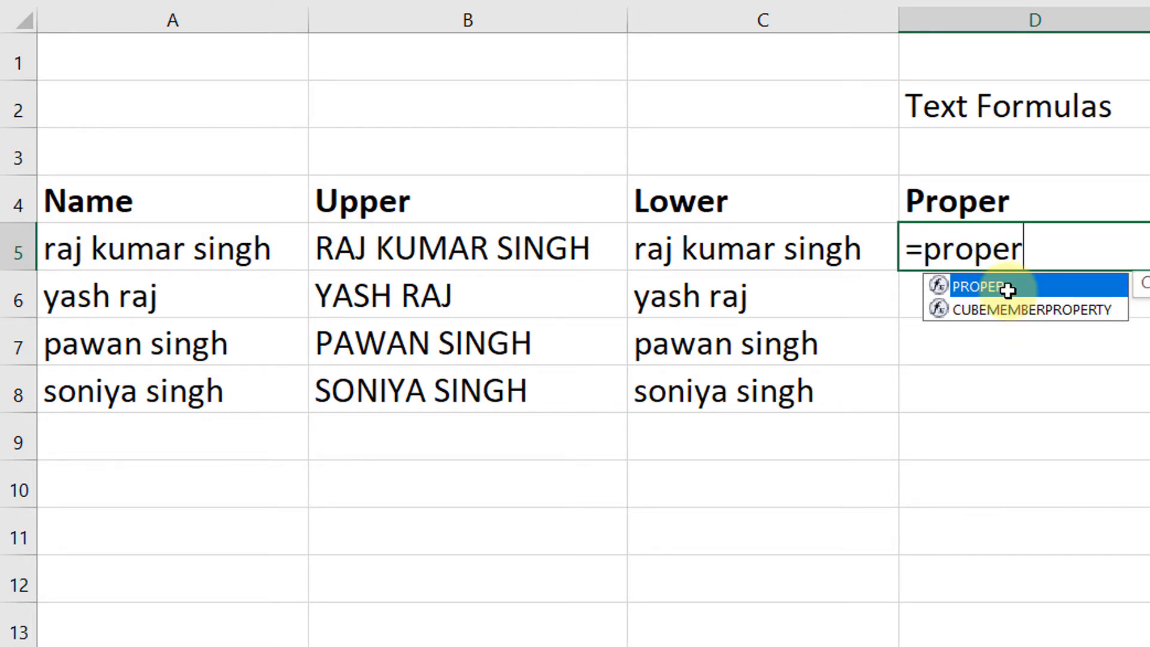
text(er)
double_click(1008, 290)
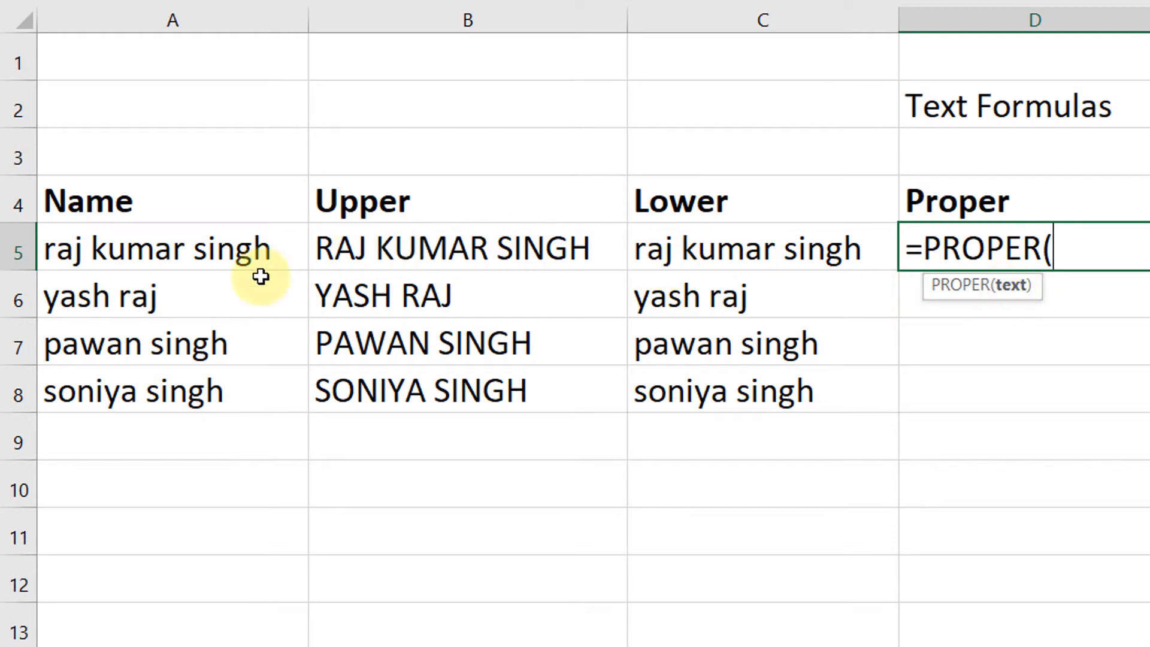
click(167, 252)
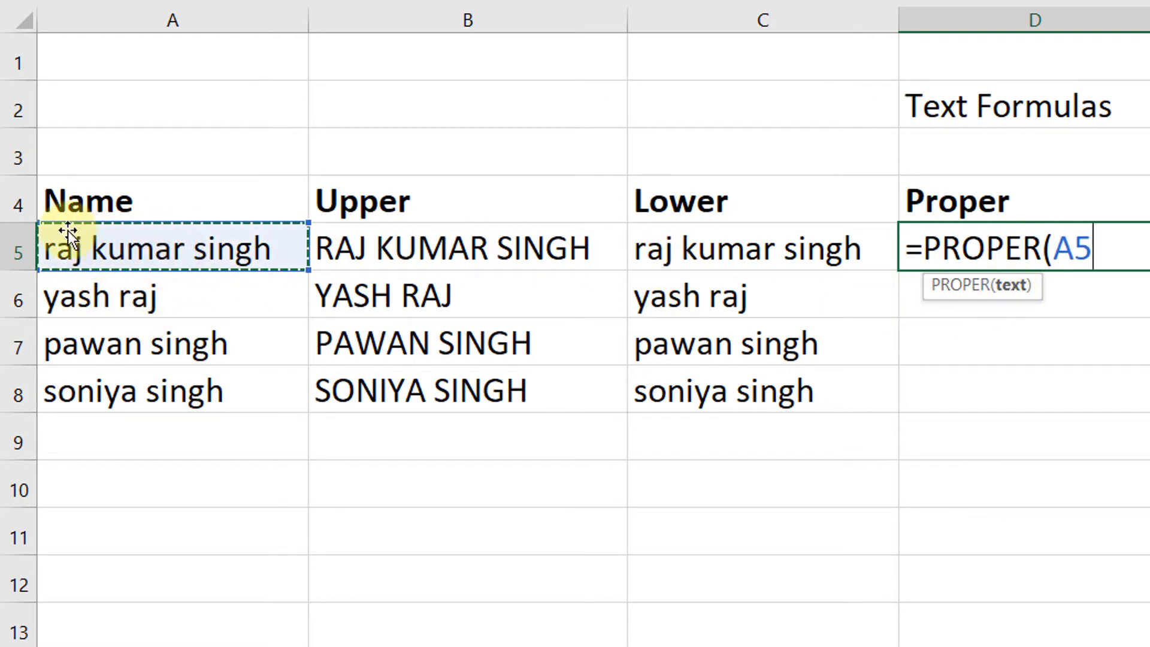
click(382, 294)
click(430, 248)
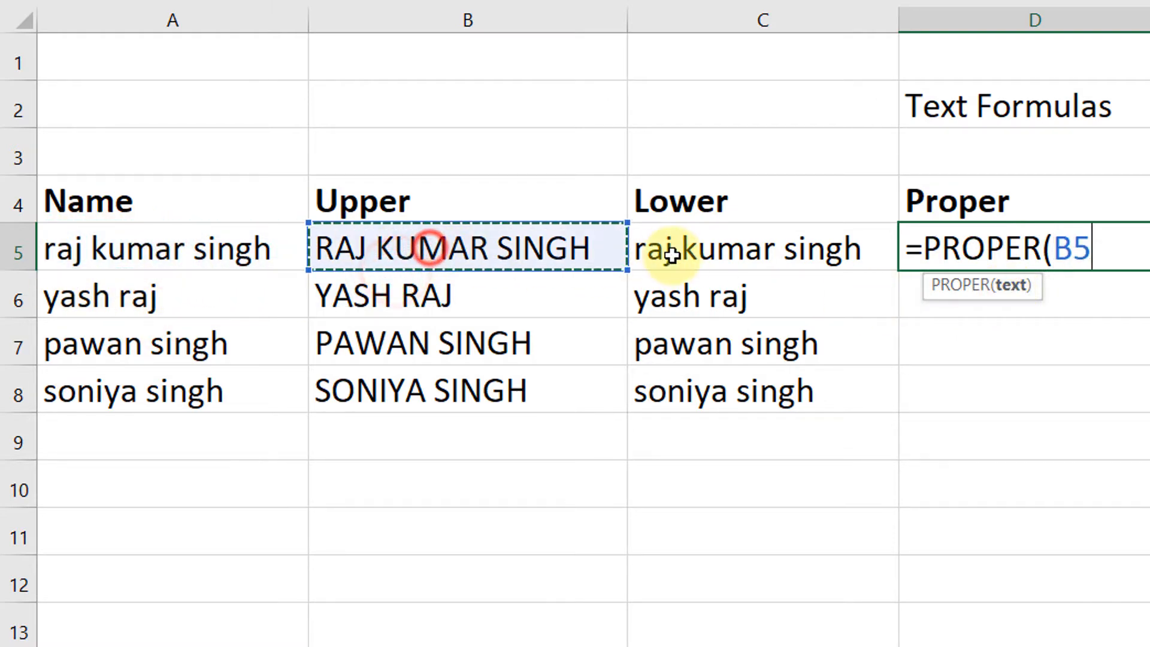
click(672, 263)
click(302, 251)
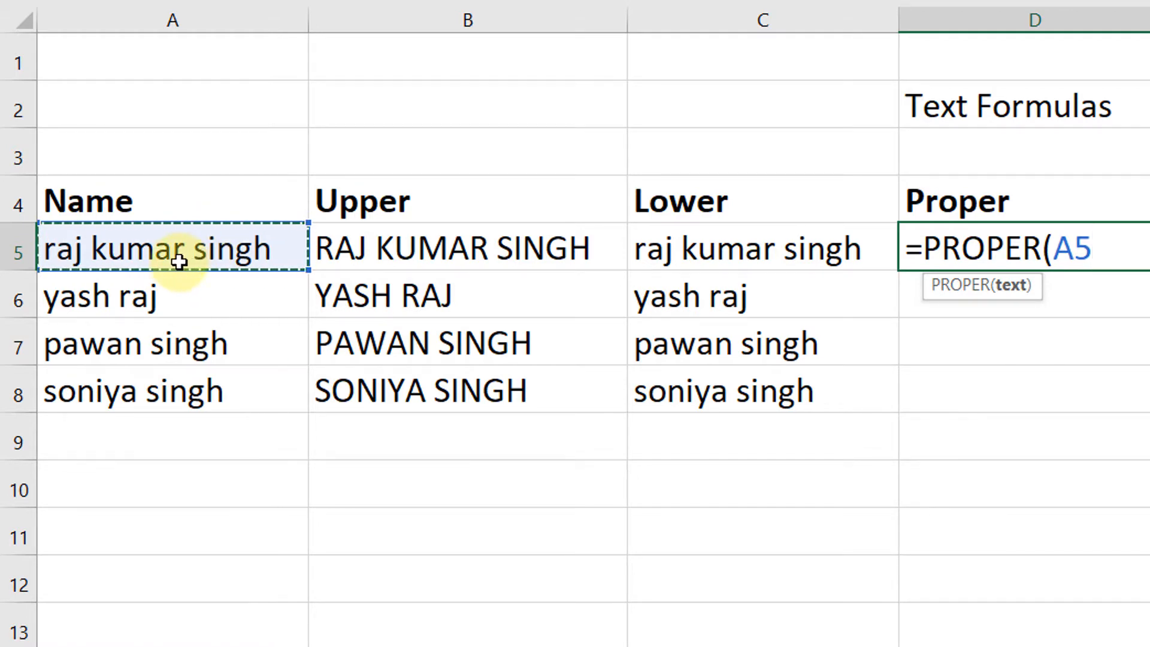
text())
key(Return)
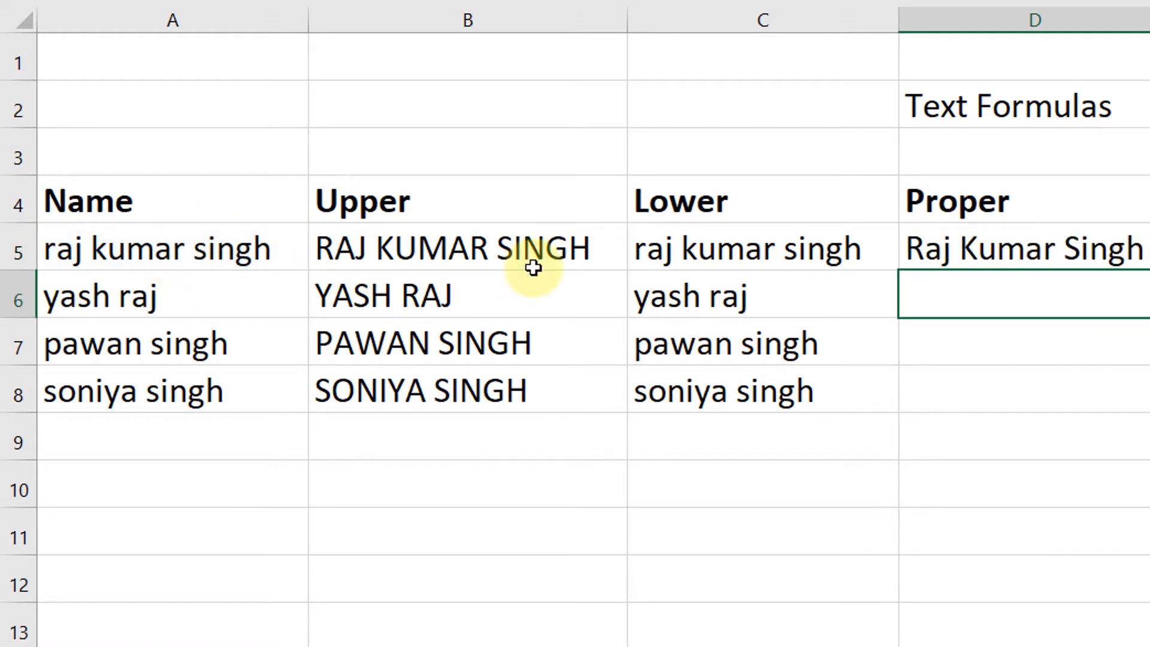
click(989, 255)
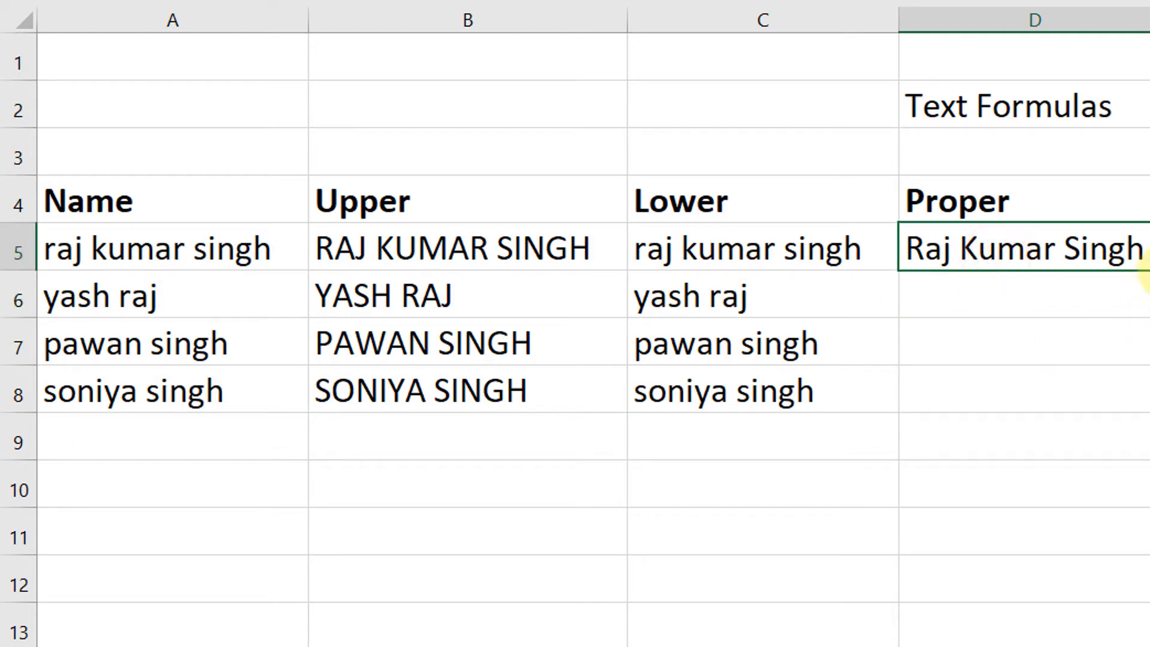
drag(1148, 273, 1130, 407)
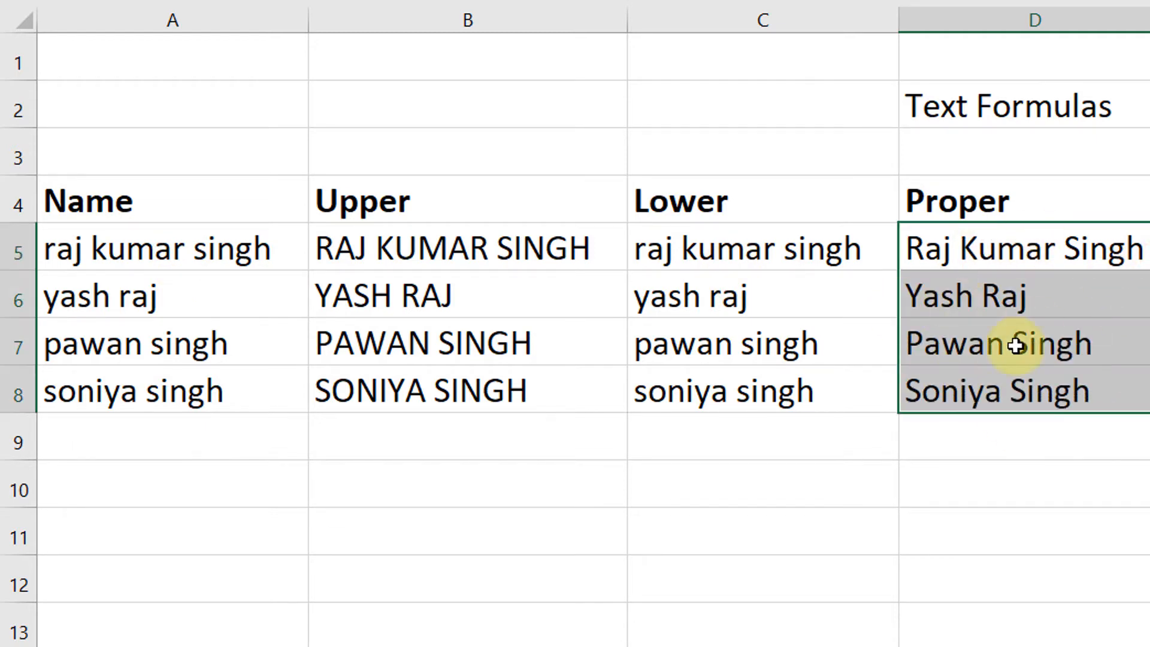
Change the formula in cell D5 to =PROPER(B5) and fill it down to D8
double_click(1021, 248)
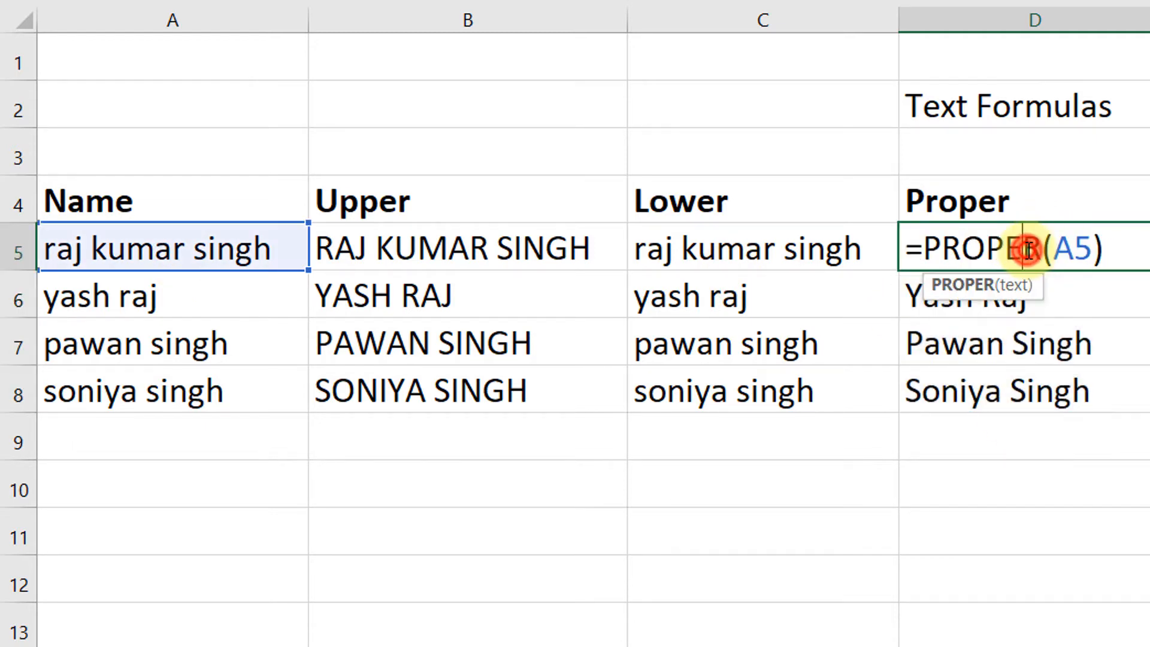
double_click(1064, 252)
key(BackSpace)
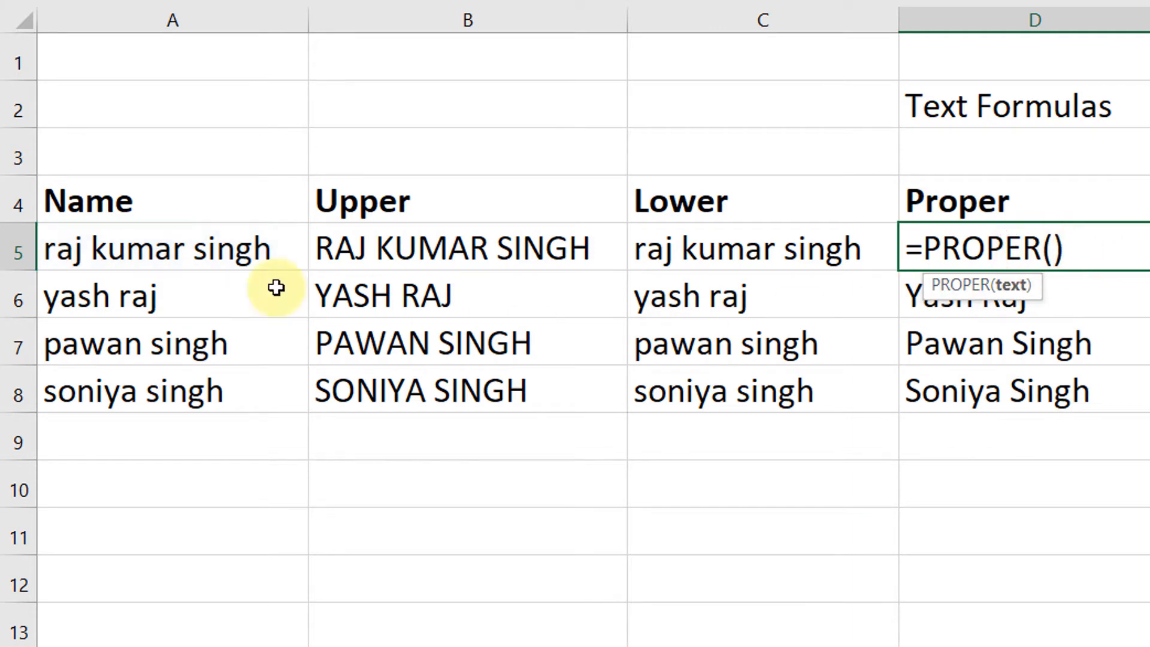
click(372, 247)
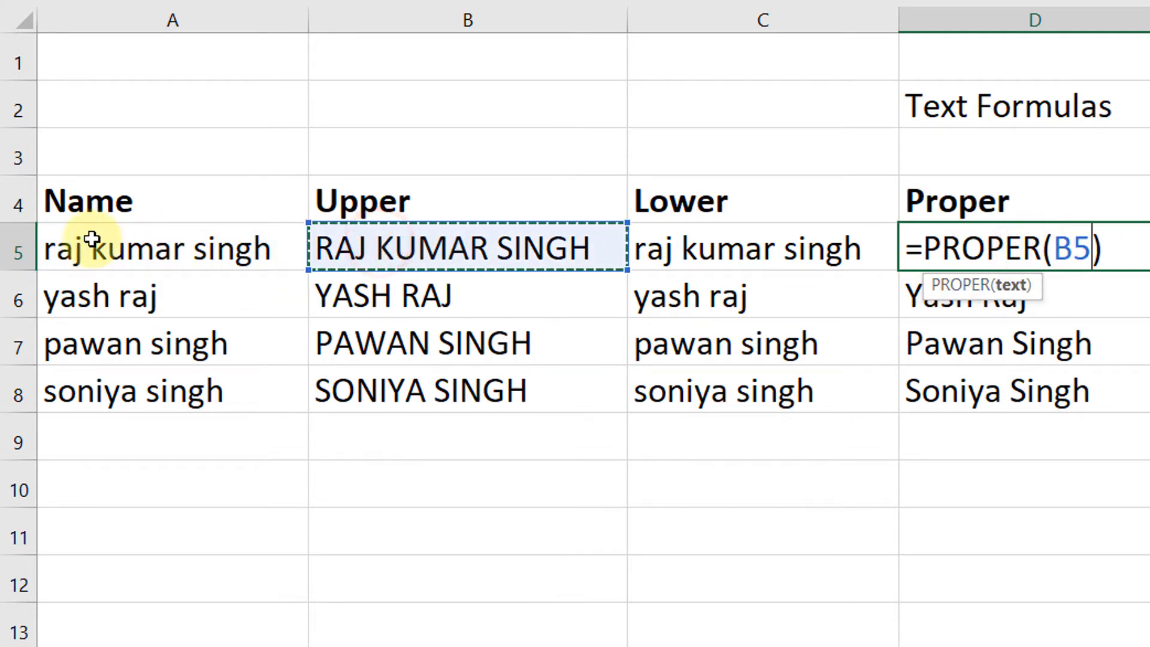
key(Return)
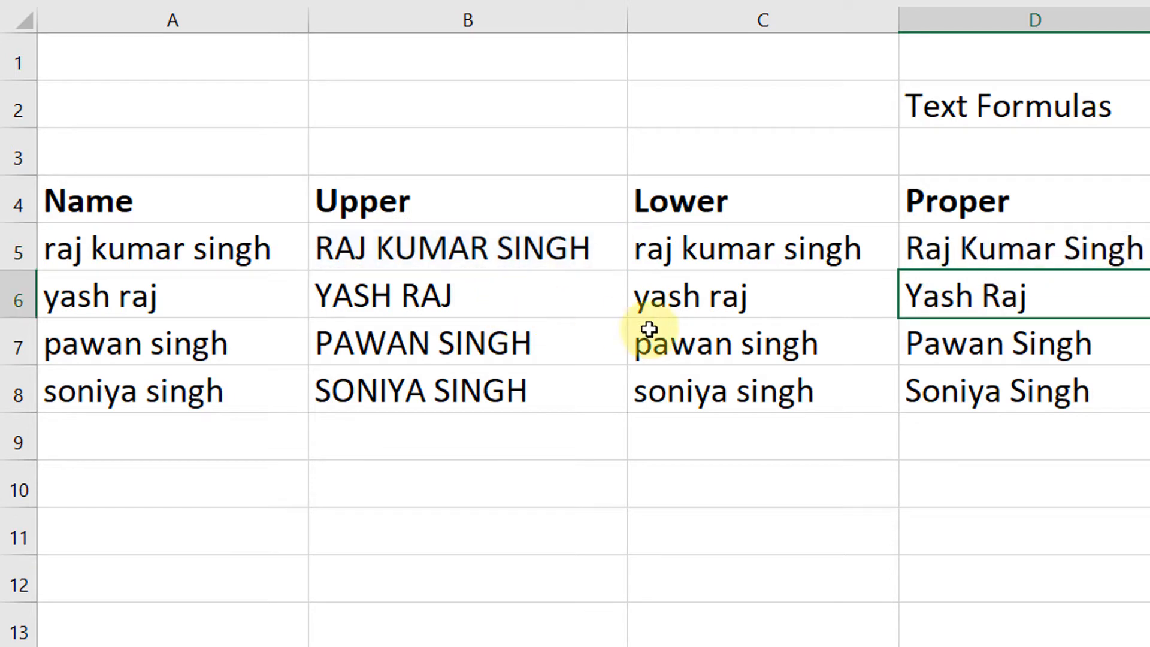
click(1104, 253)
drag(1146, 271, 1146, 412)
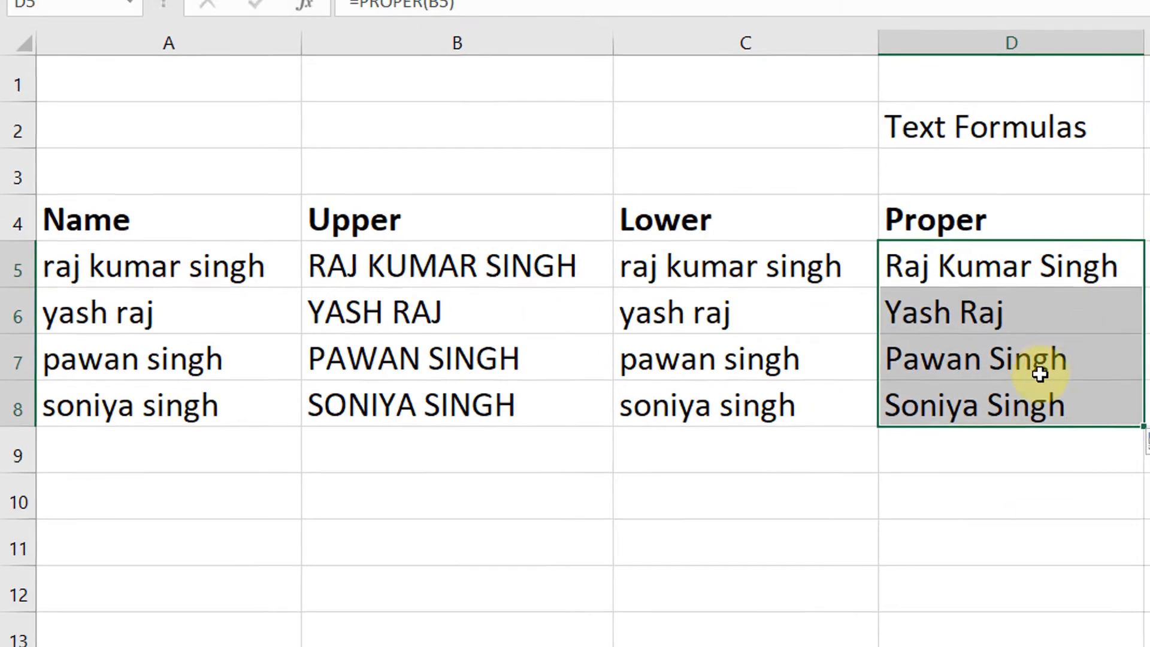
click(988, 360)
click(963, 408)
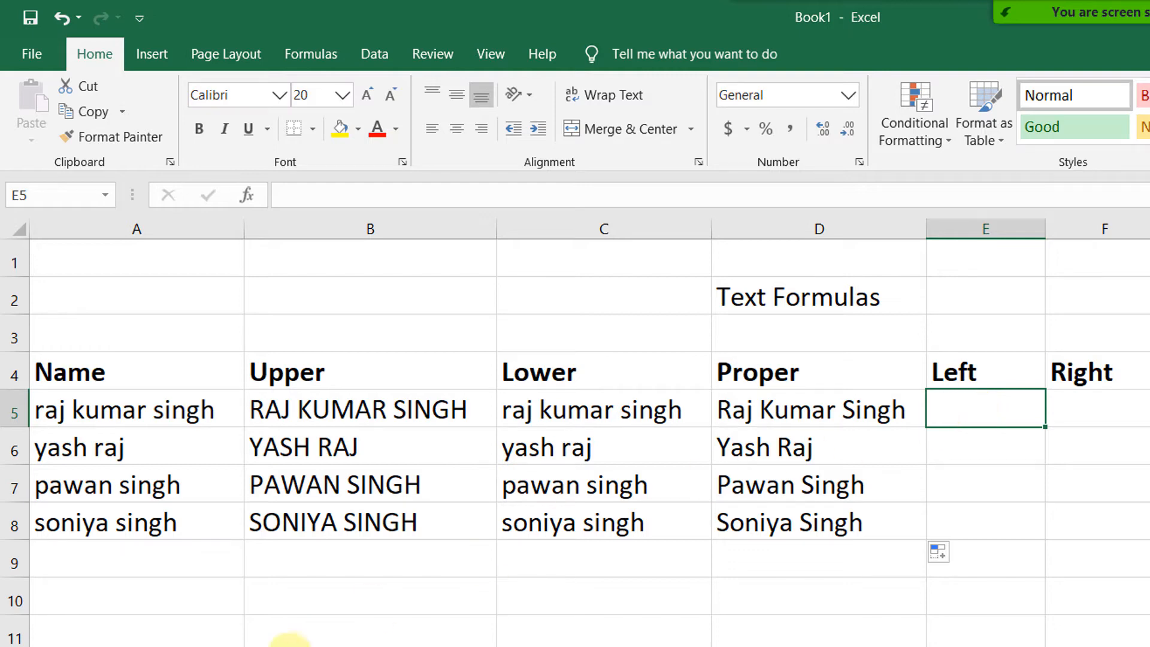
Enter the formula =LEFT(A5,3) in cell E5 of the Left column
click(296, 639)
click(96, 417)
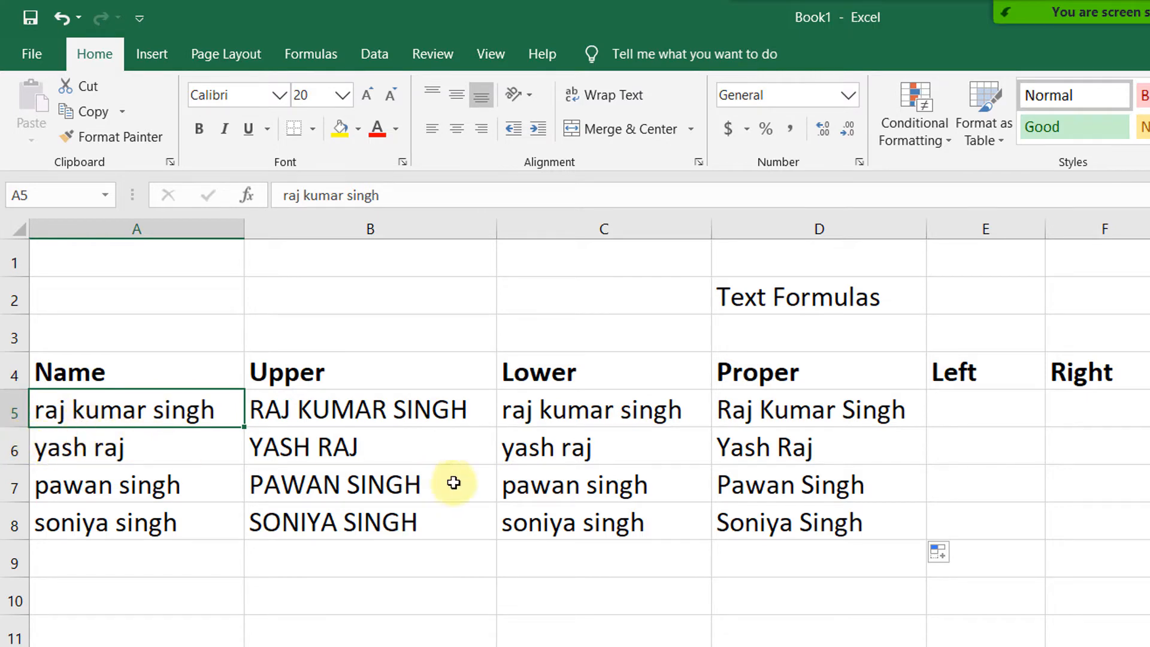
click(979, 409)
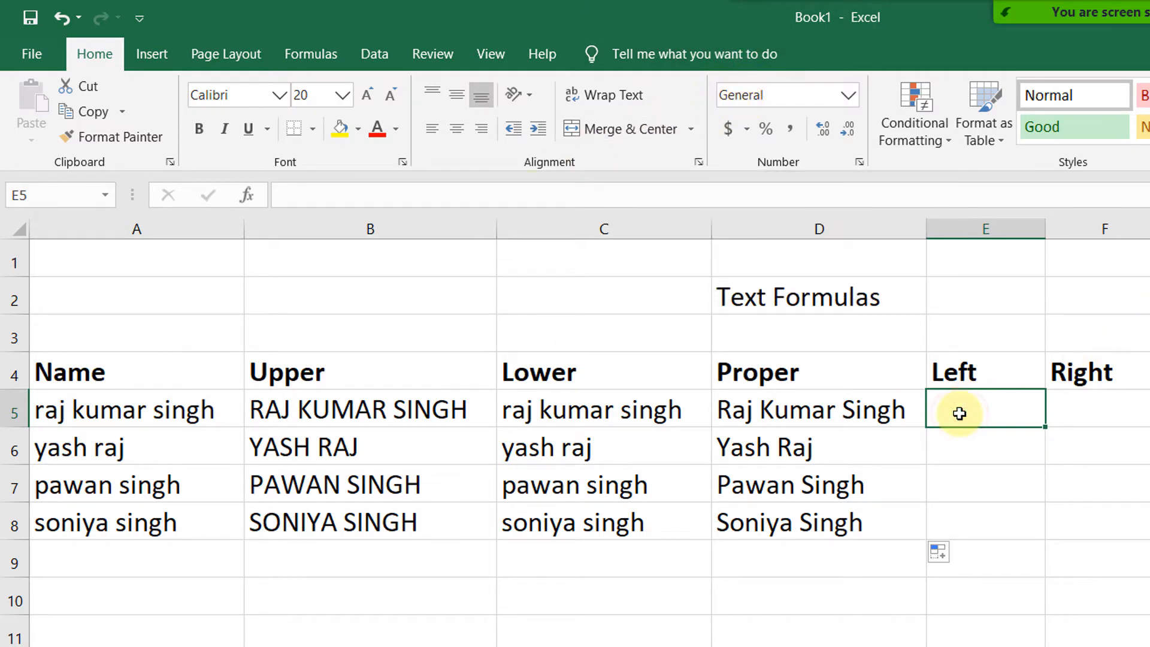
text(=le)
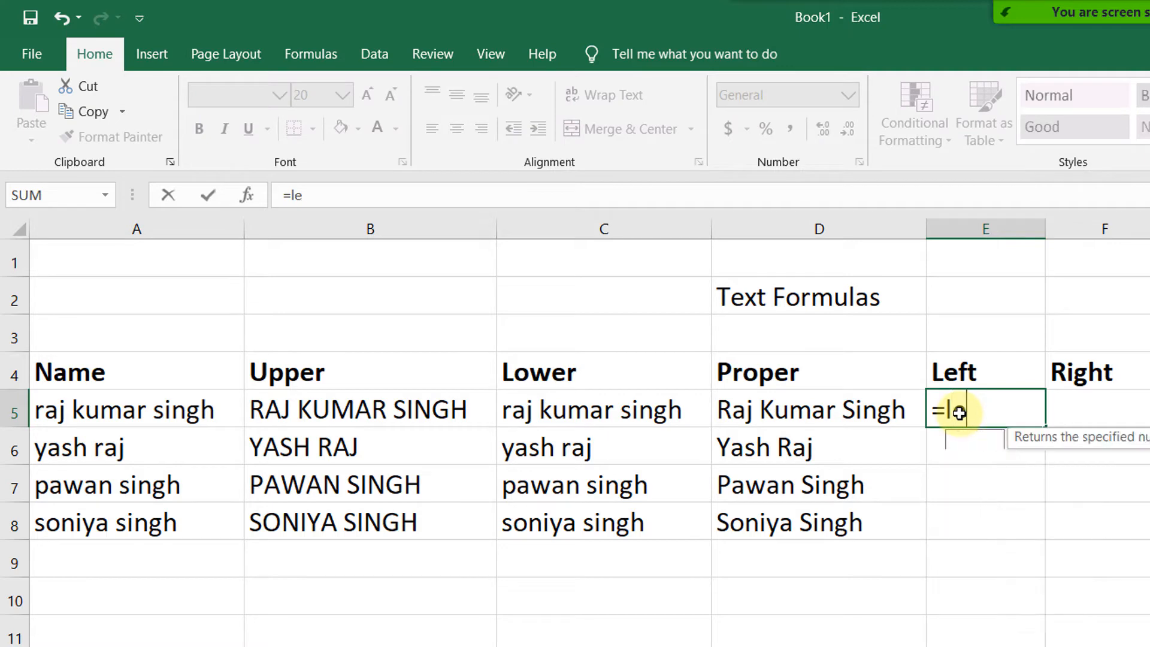
text(ft()
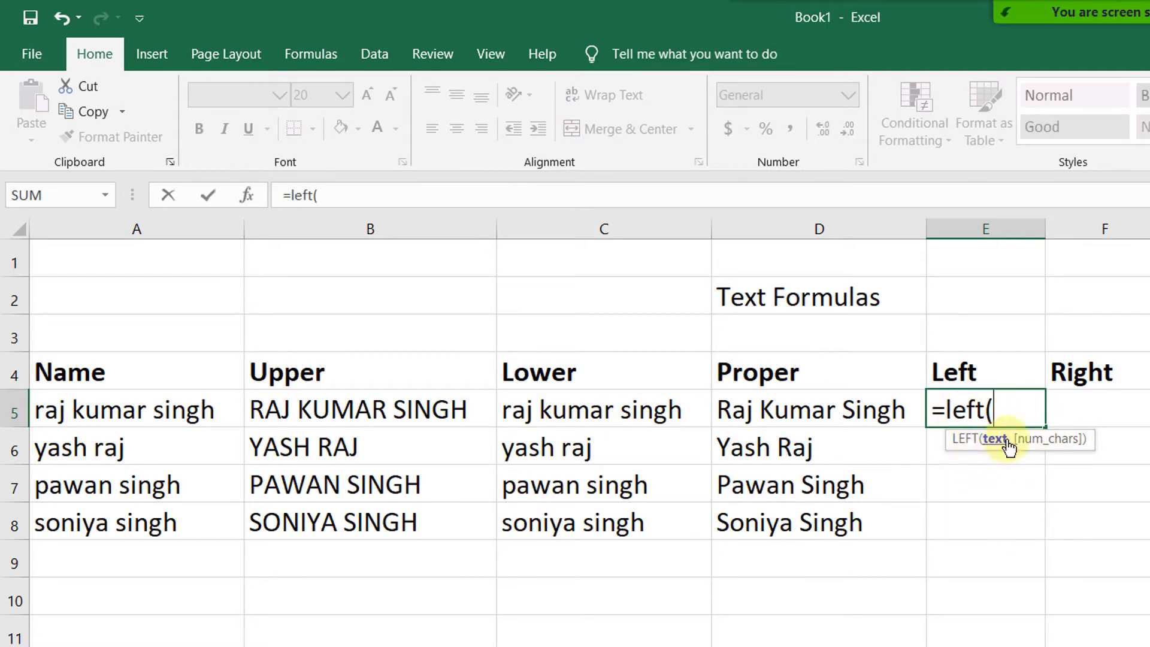
click(140, 413)
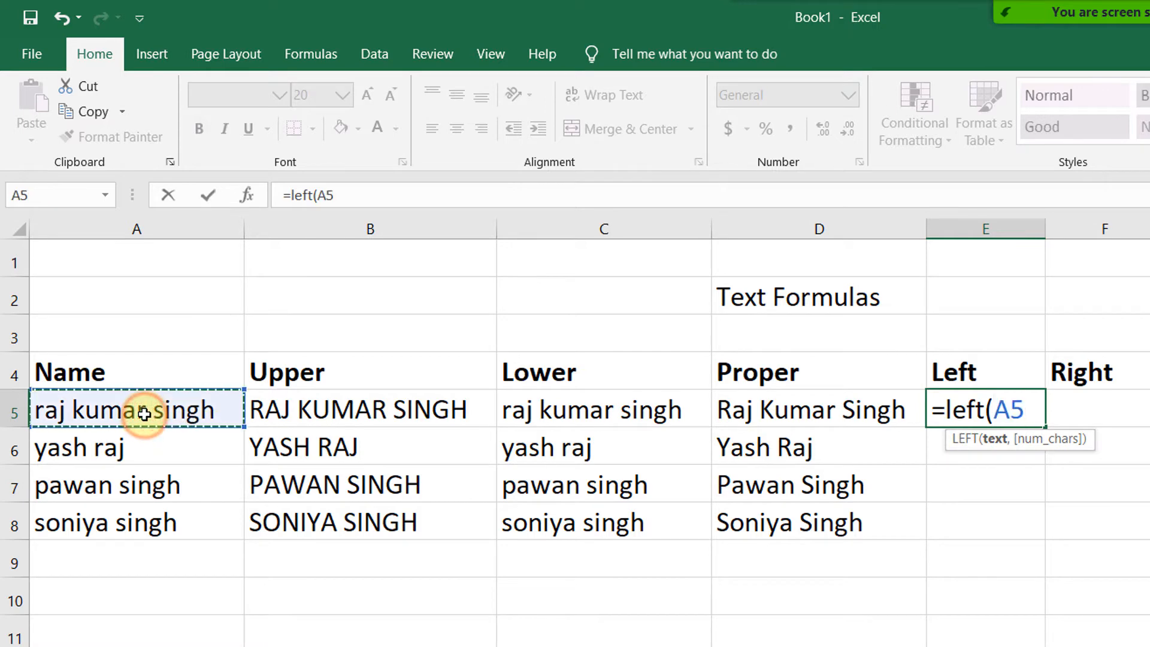
text(,3)
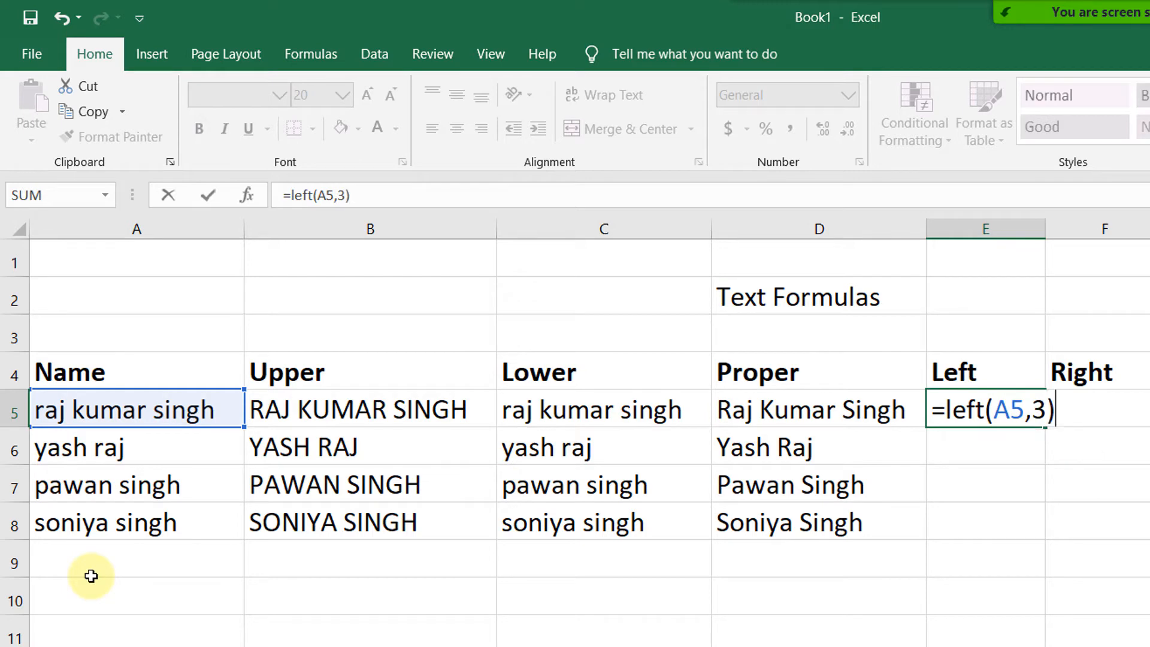
key(Return)
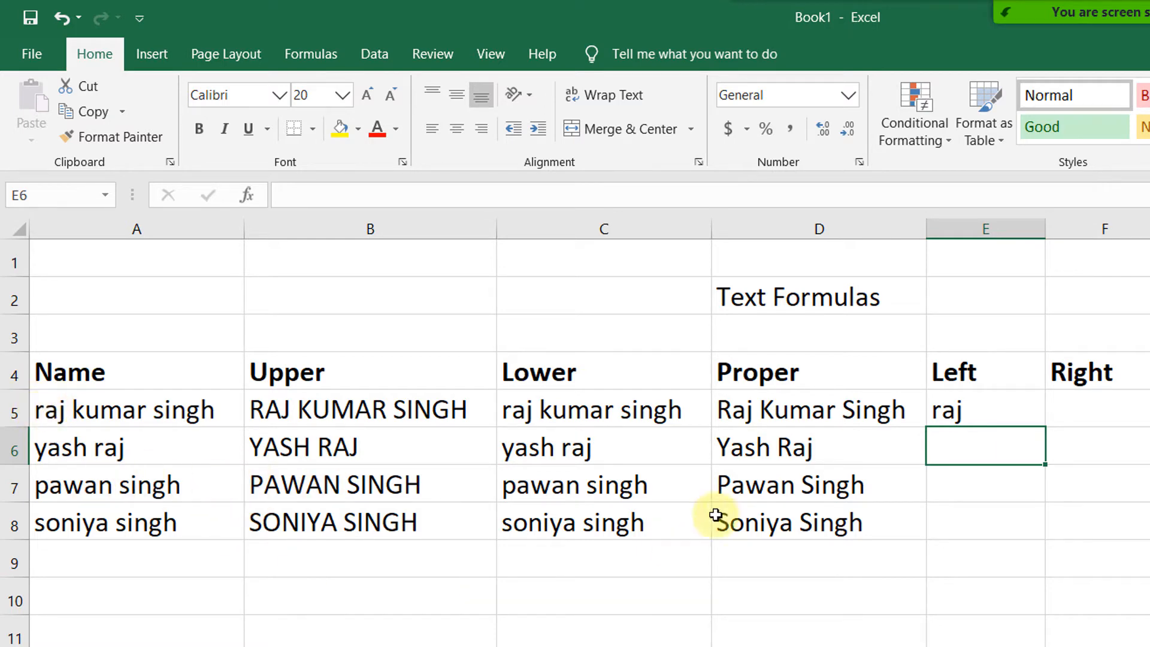
Fill the LEFT formula from E5 down to E8
click(994, 395)
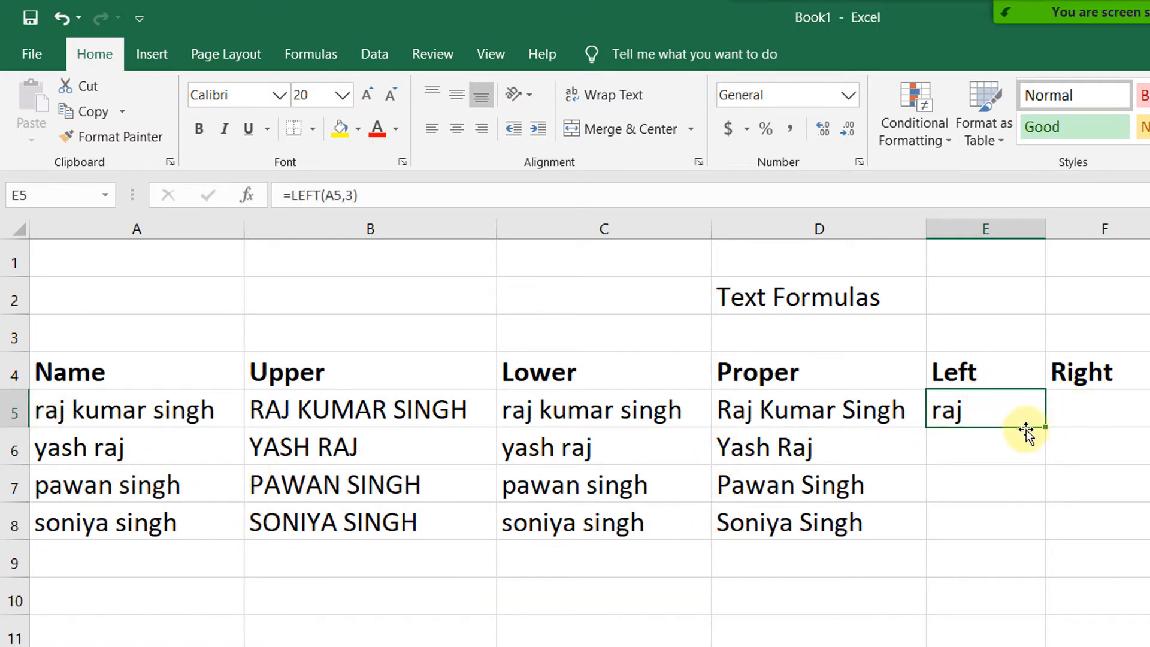
drag(1041, 429, 1035, 528)
drag(952, 517, 952, 520)
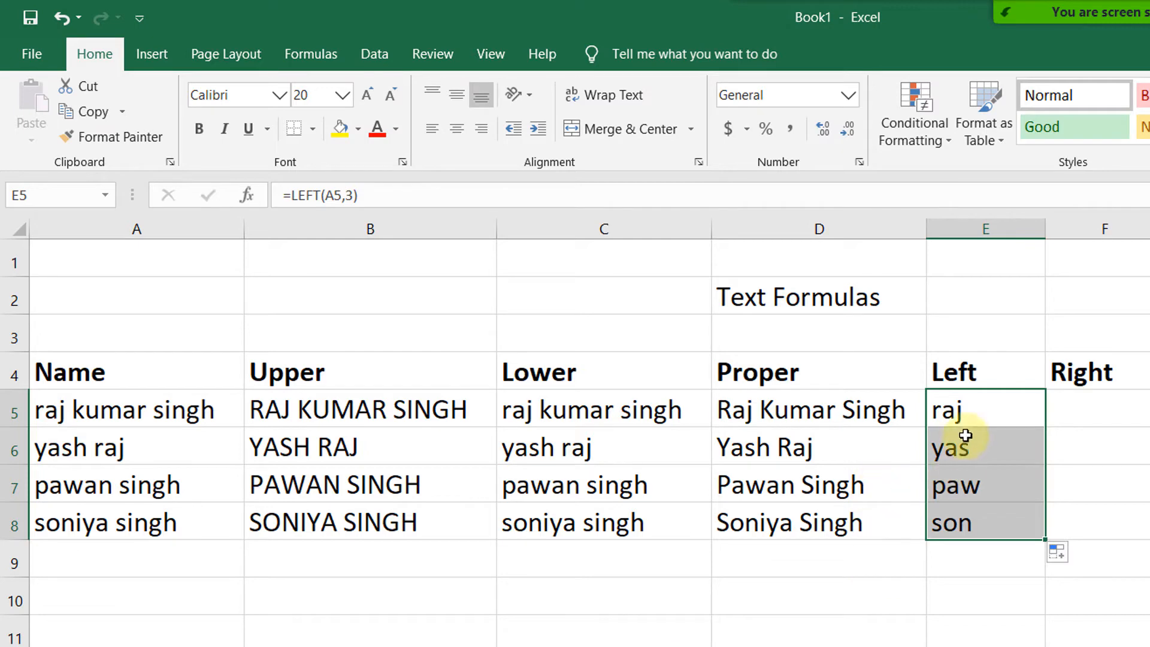
drag(971, 416, 969, 523)
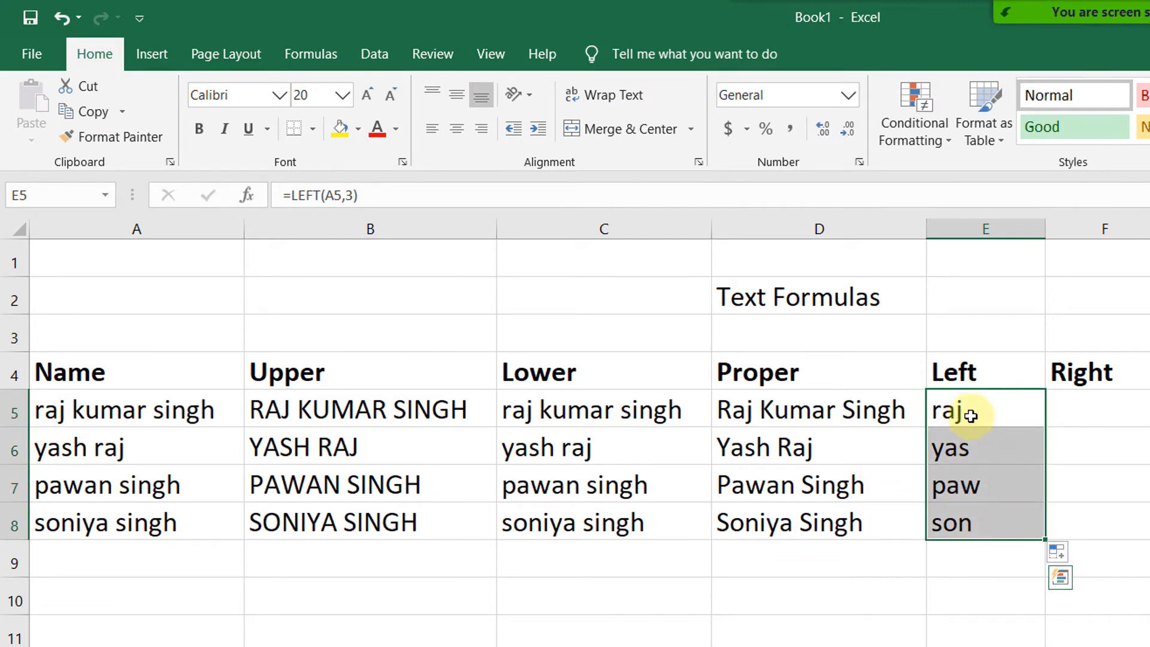
drag(968, 411, 975, 538)
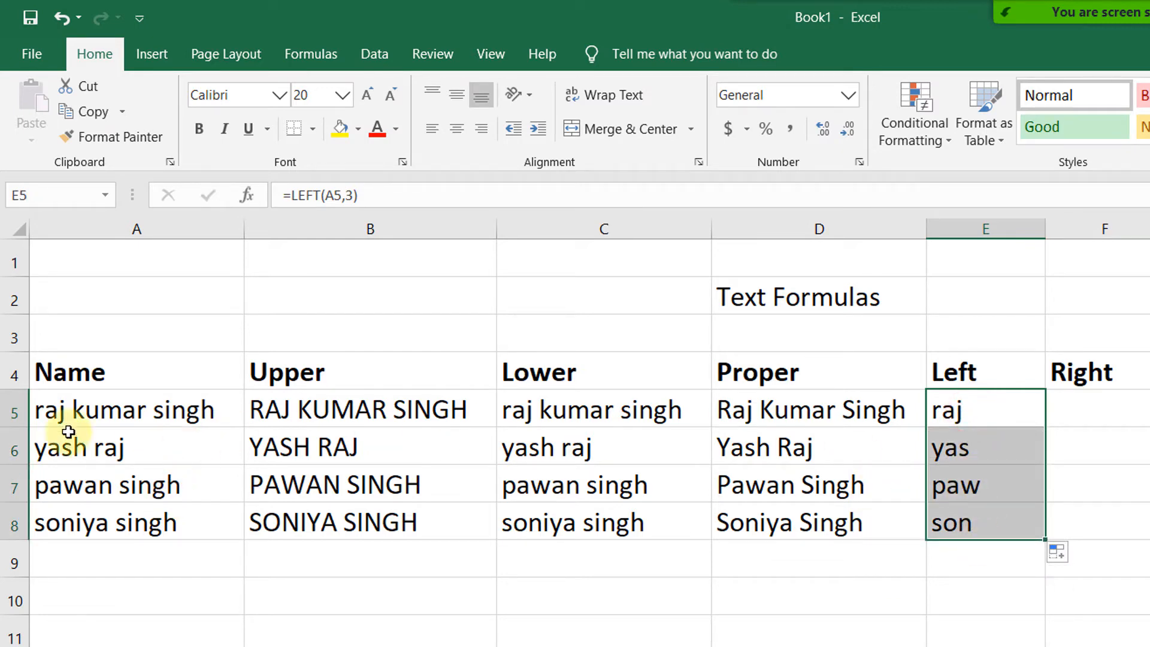
Try the character counts 1999 and 10000 in E5's LEFT formula, entering it as =LEFT(A5,10000)
click(1009, 411)
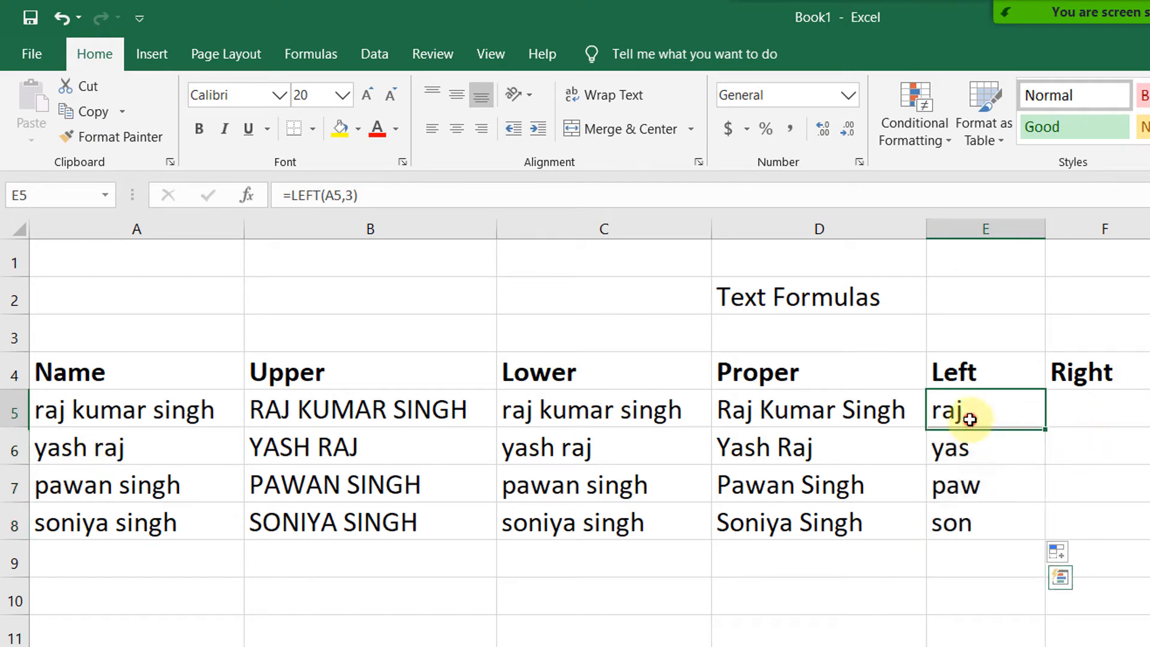
double_click(971, 417)
click(1052, 409)
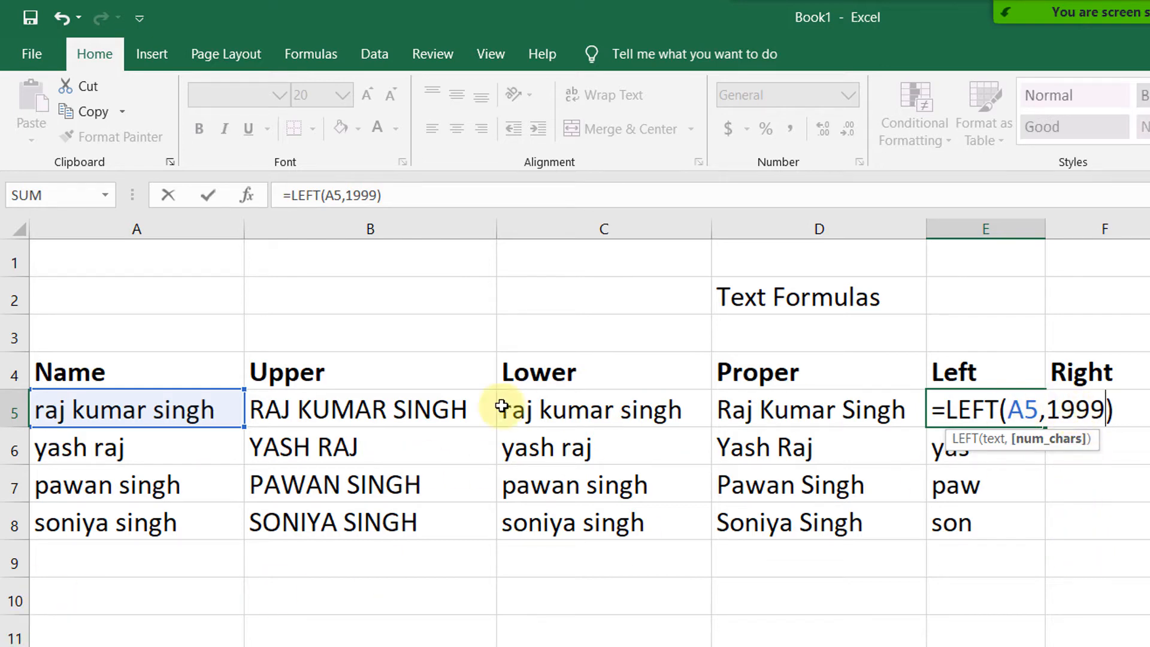
drag(1043, 413, 1105, 413)
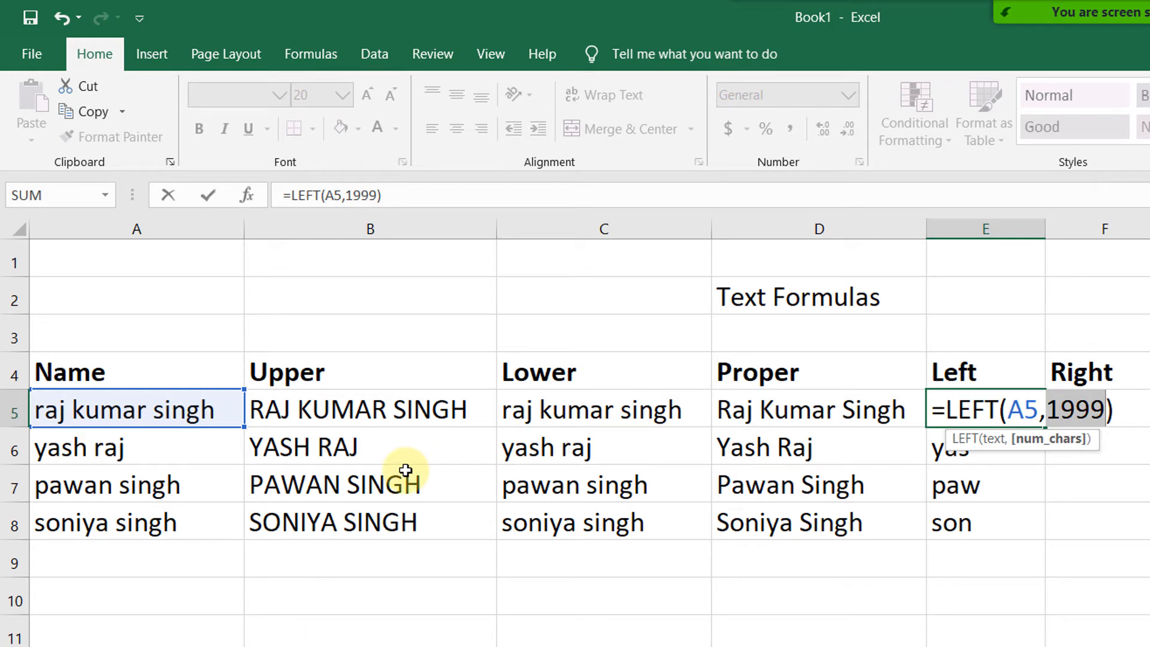
key(BackSpace)
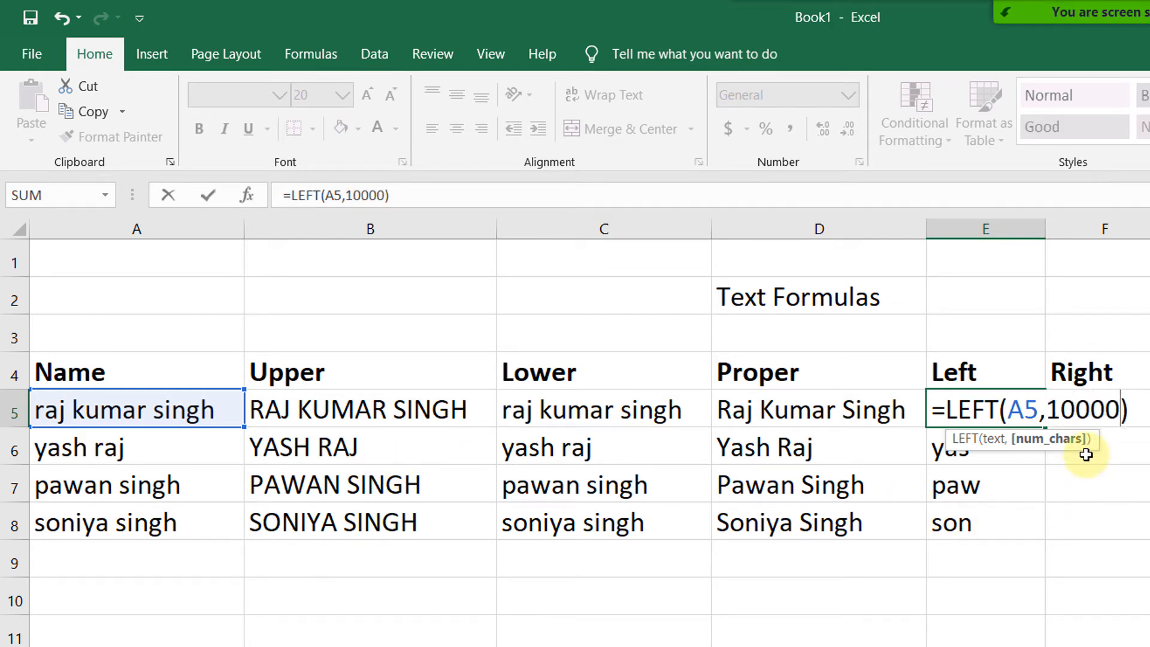
key(Return)
click(1089, 450)
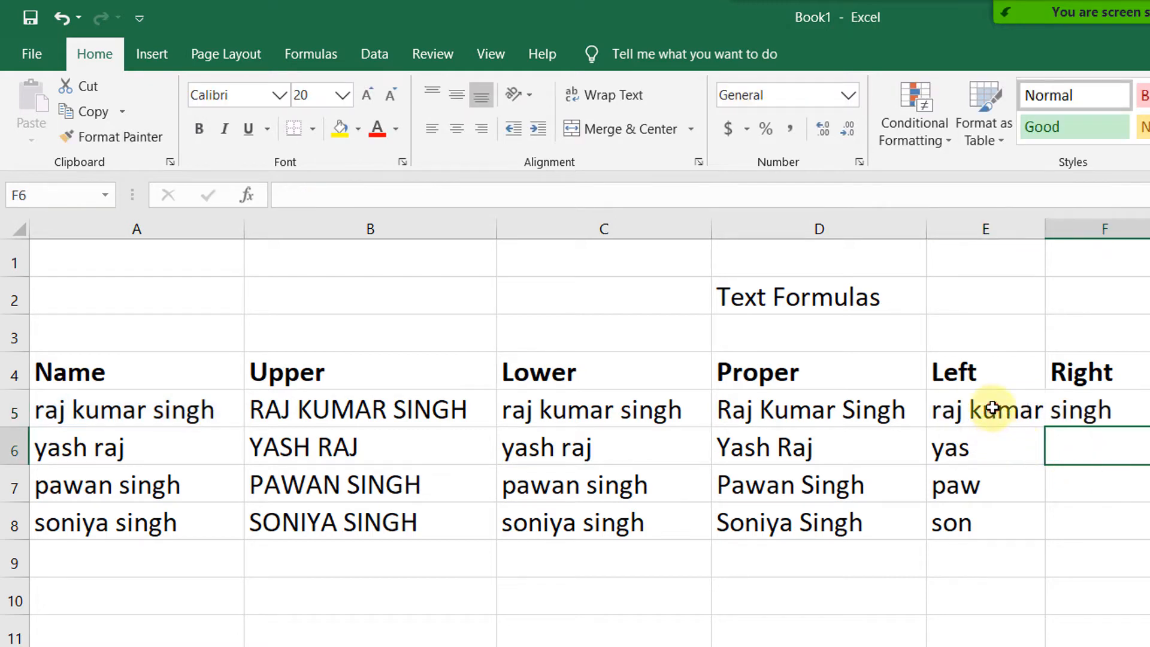
click(35, 409)
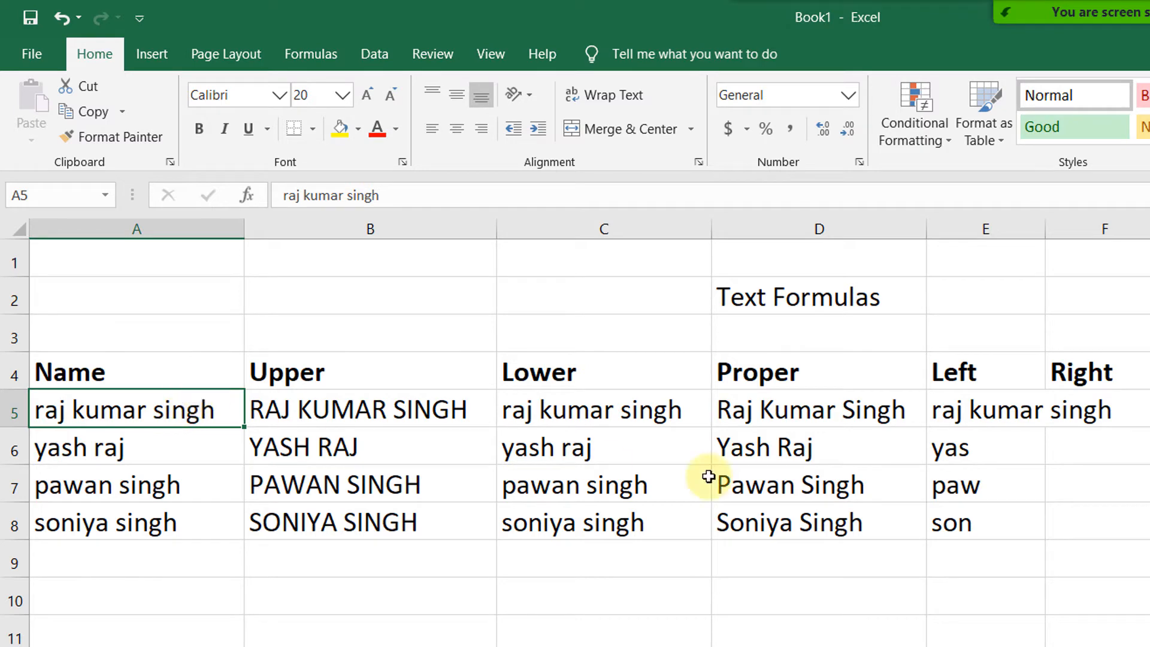
Change the formula in cell E5 to =LEFT(A5,5) and fill it down to E8
double_click(968, 420)
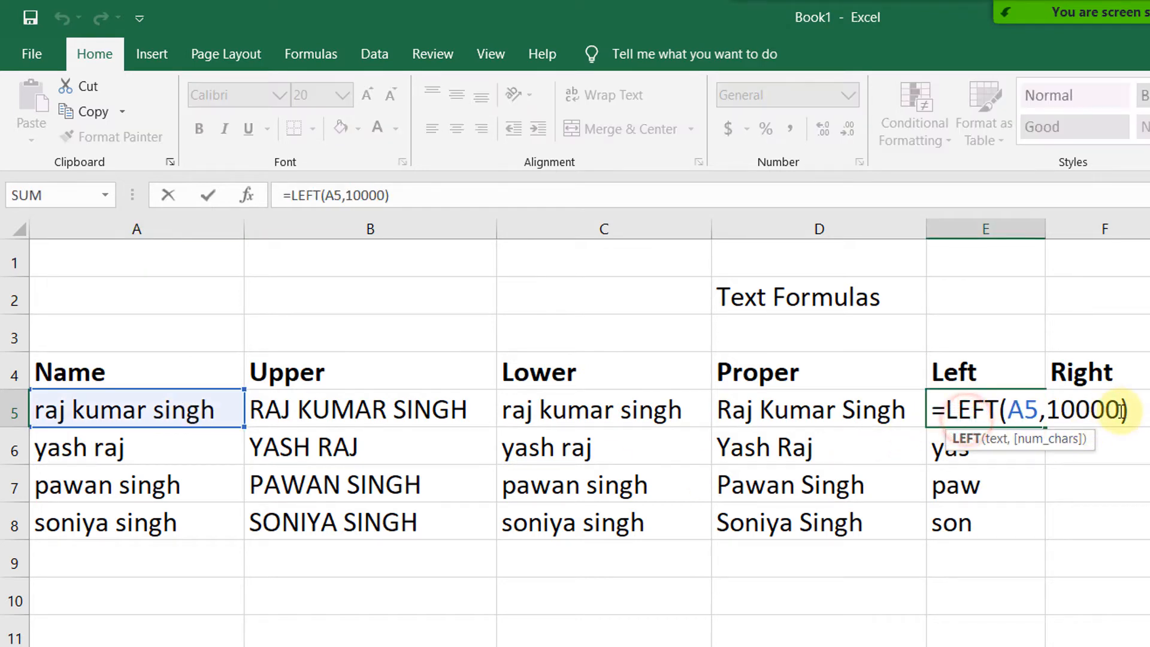
drag(1119, 410, 1048, 403)
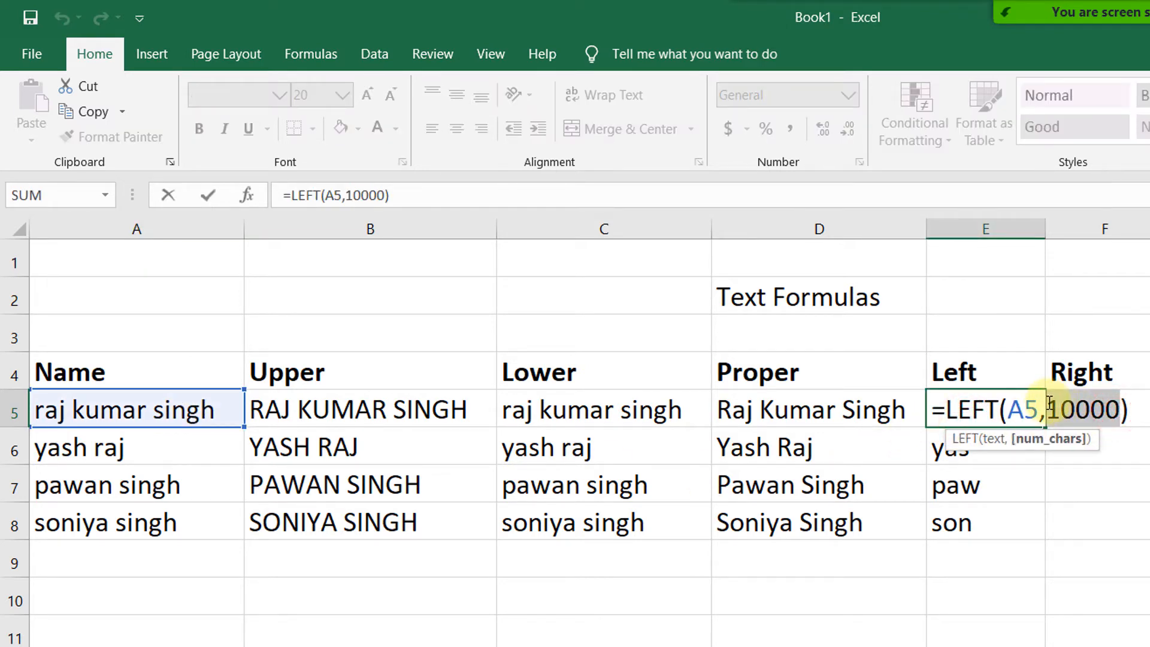
key(BackSpace)
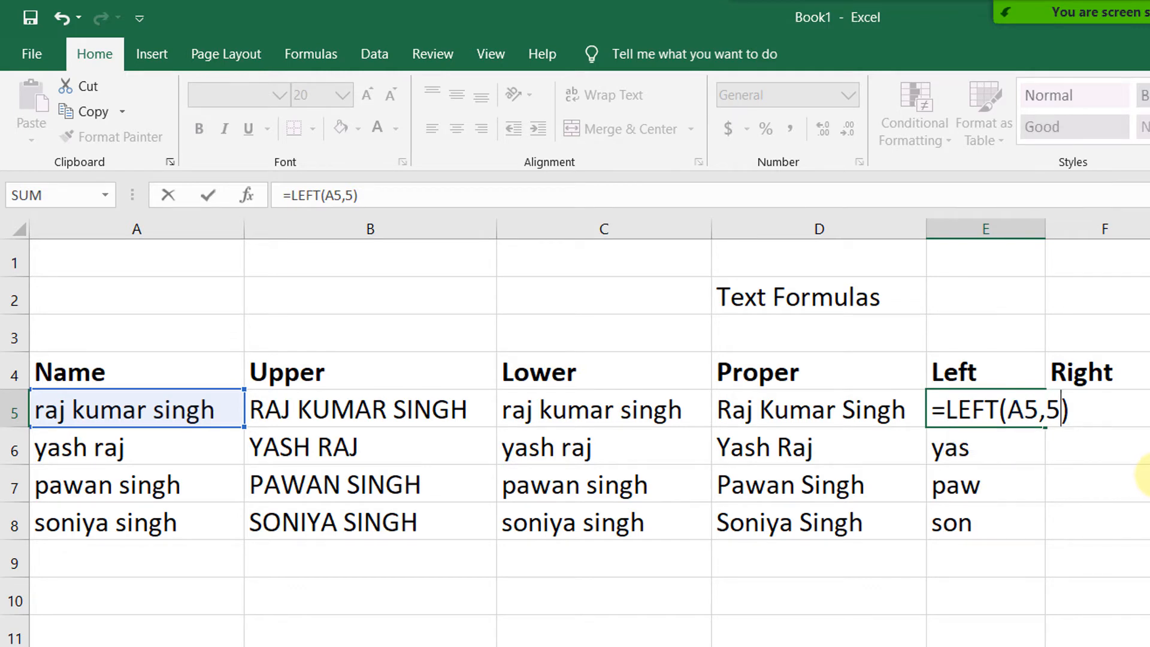
key(Return)
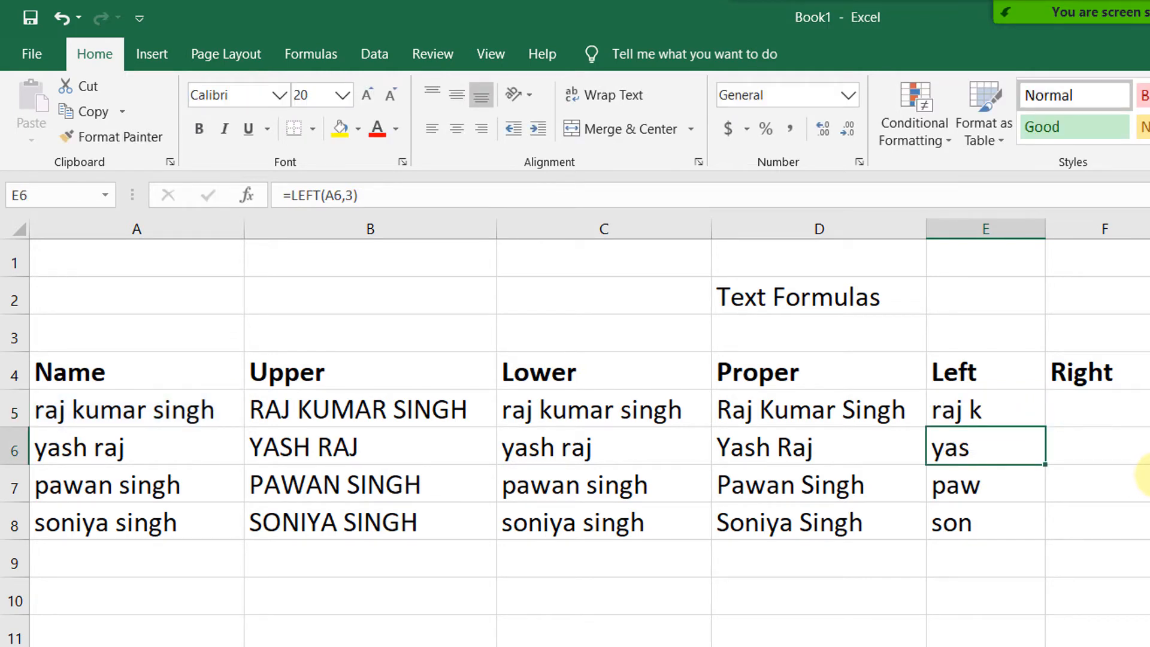
click(999, 405)
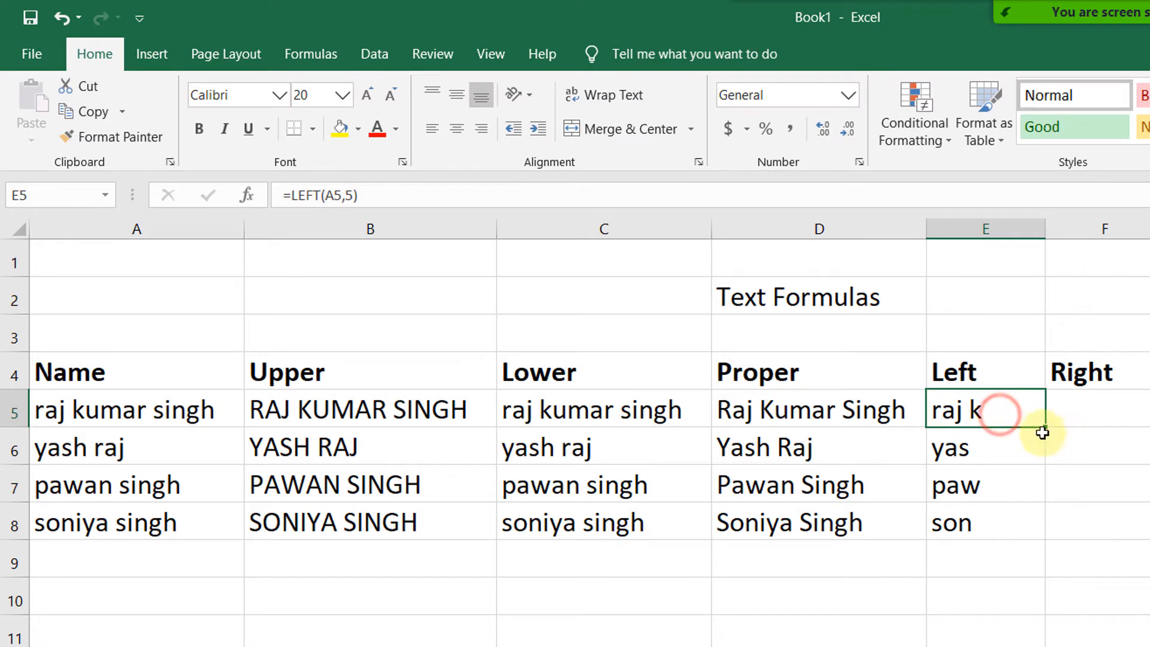
drag(1046, 428, 1030, 550)
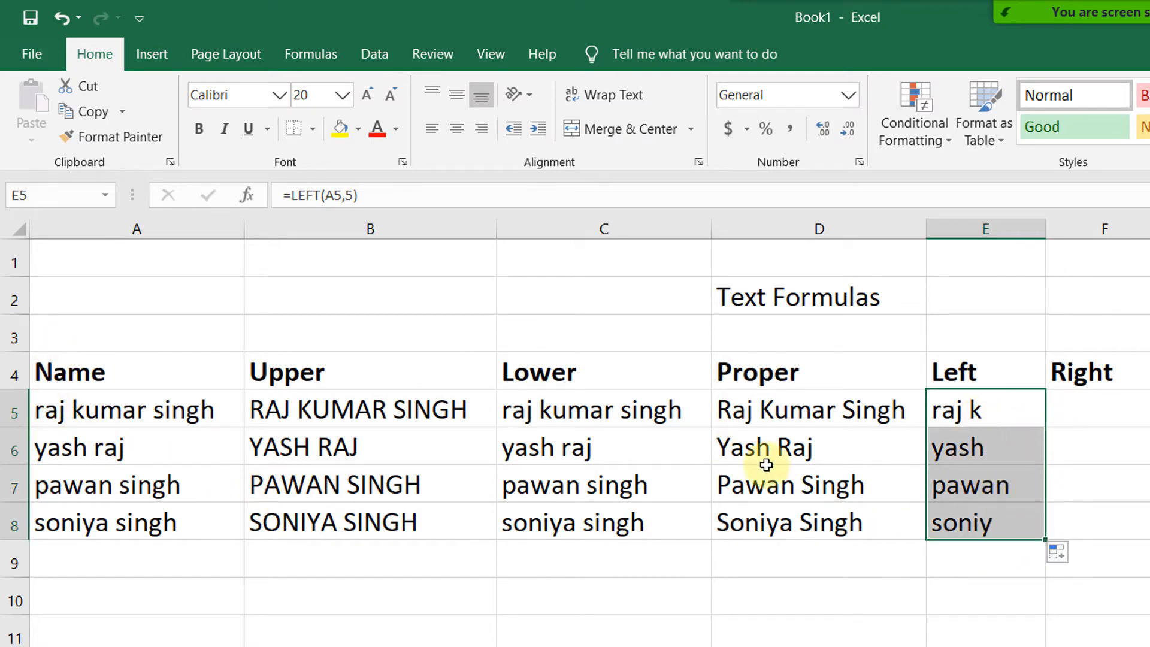
click(963, 418)
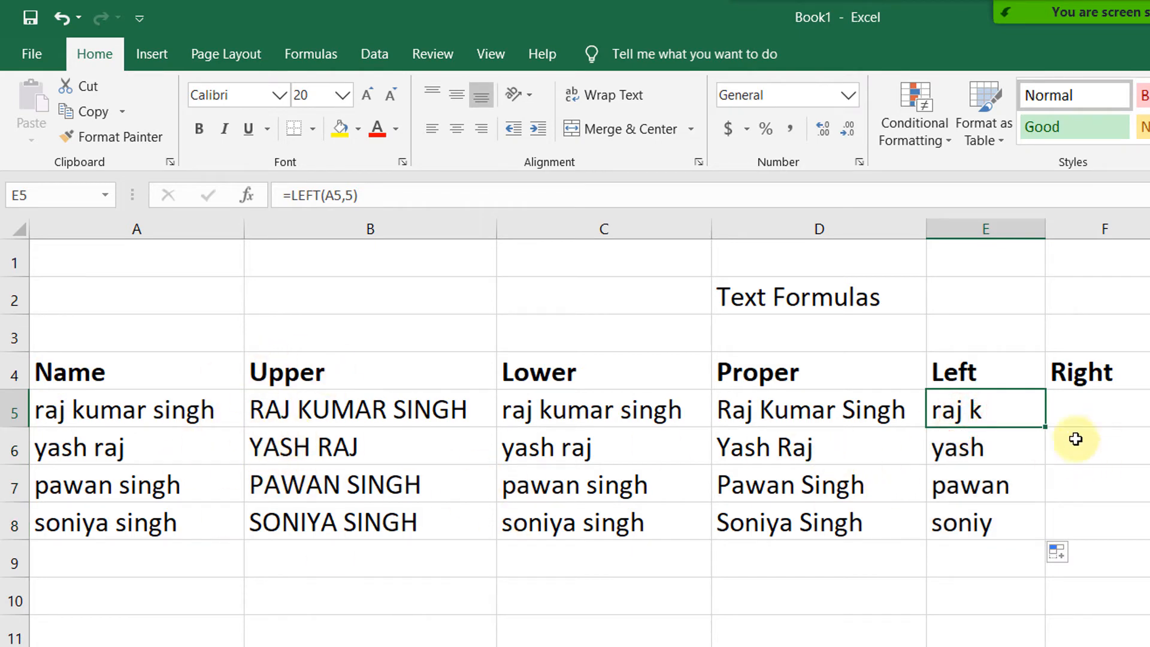
Enter the formula =RIGHT(A5,5) in cell F5 of the Right column
click(1089, 407)
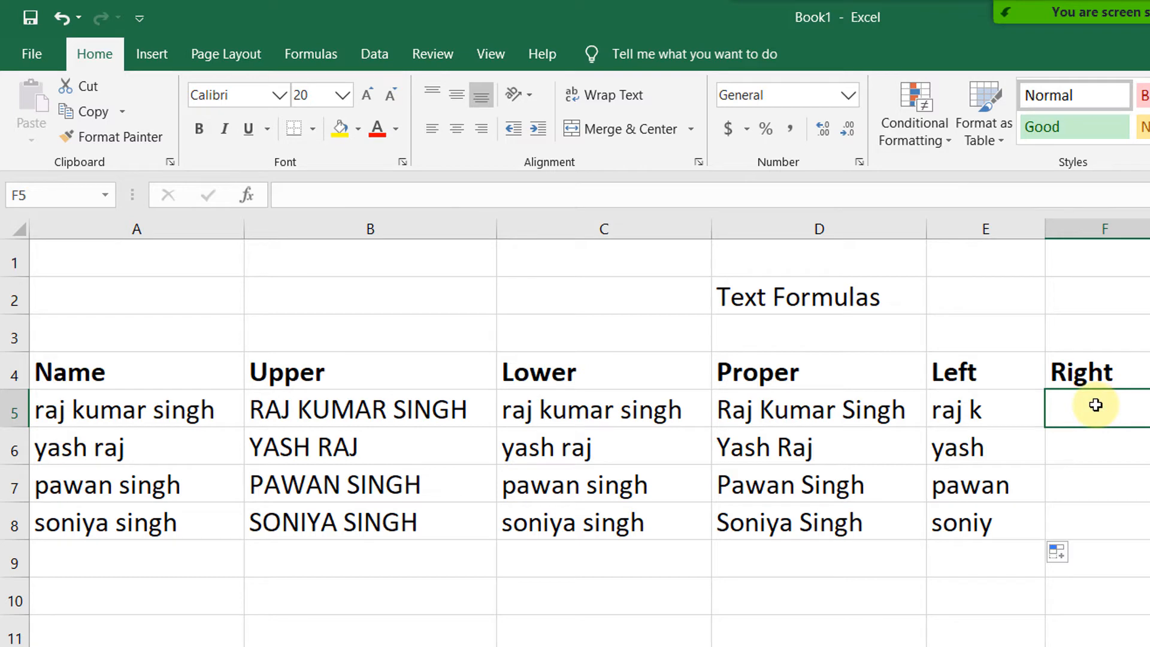
text(=)
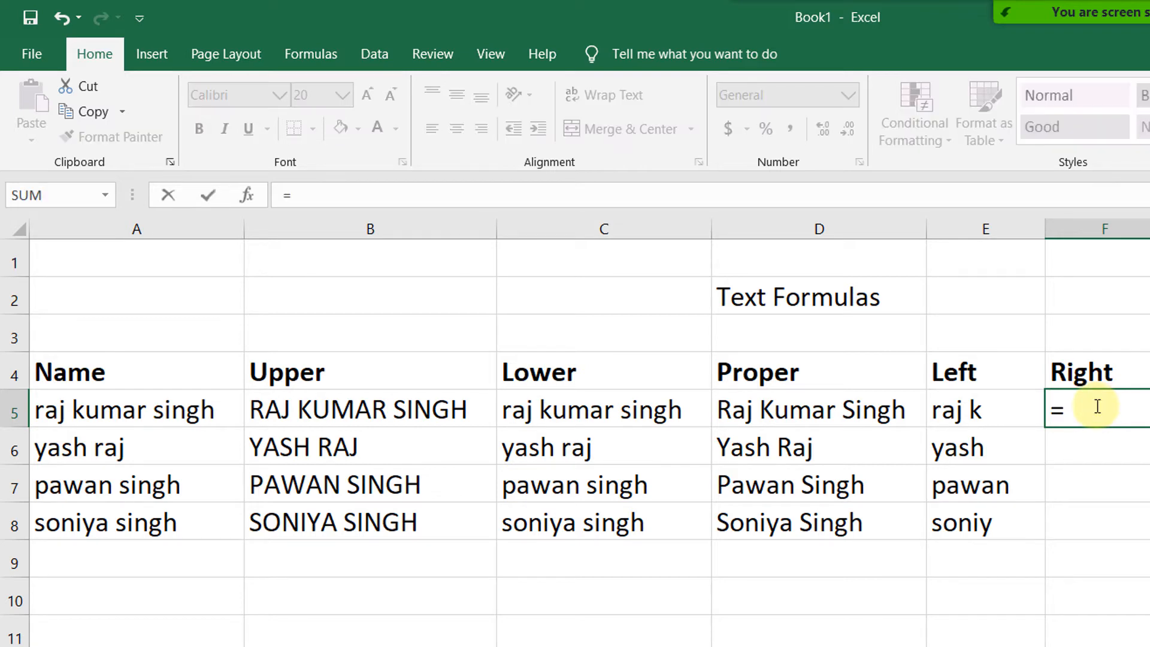
text(ri)
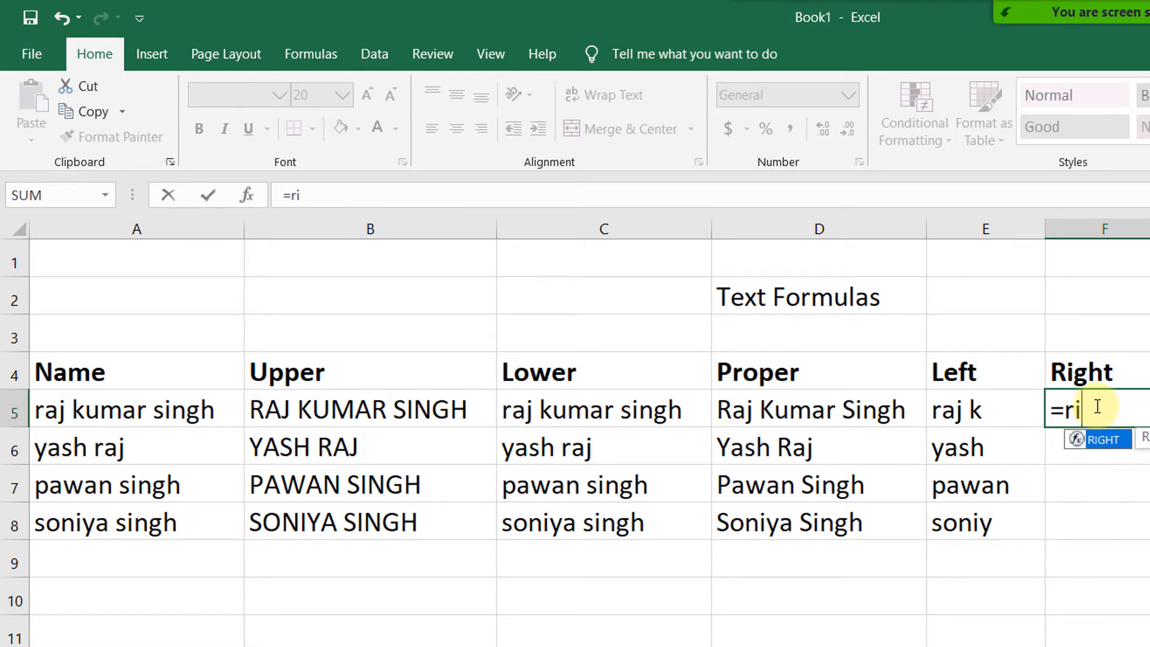
text(ght()
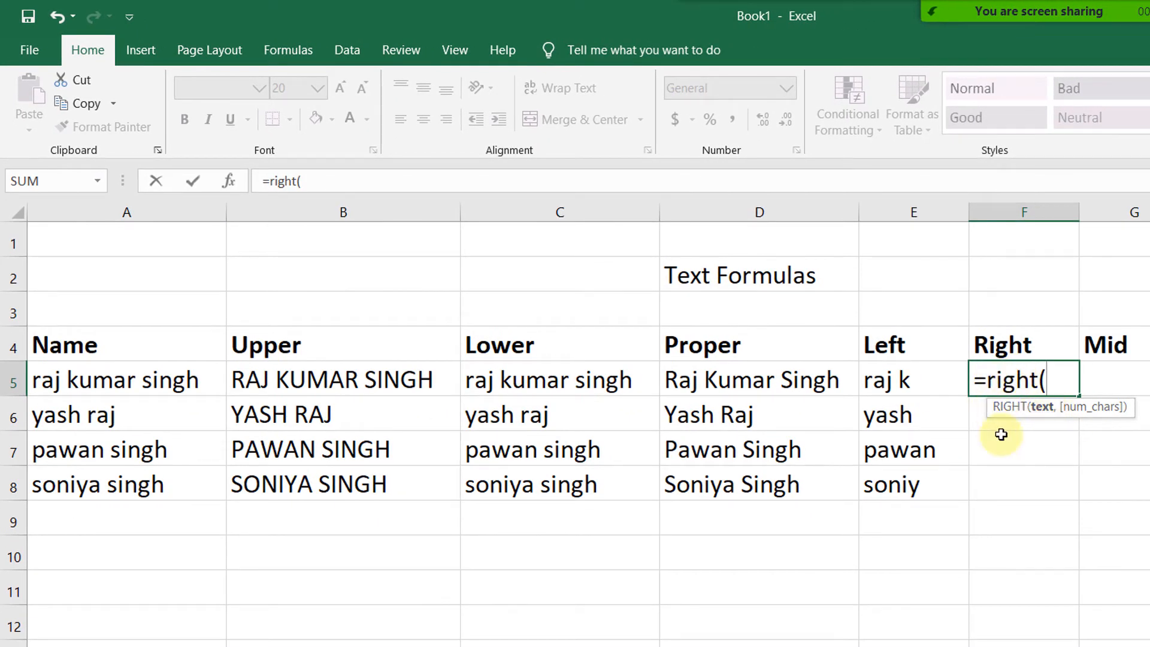
click(62, 381)
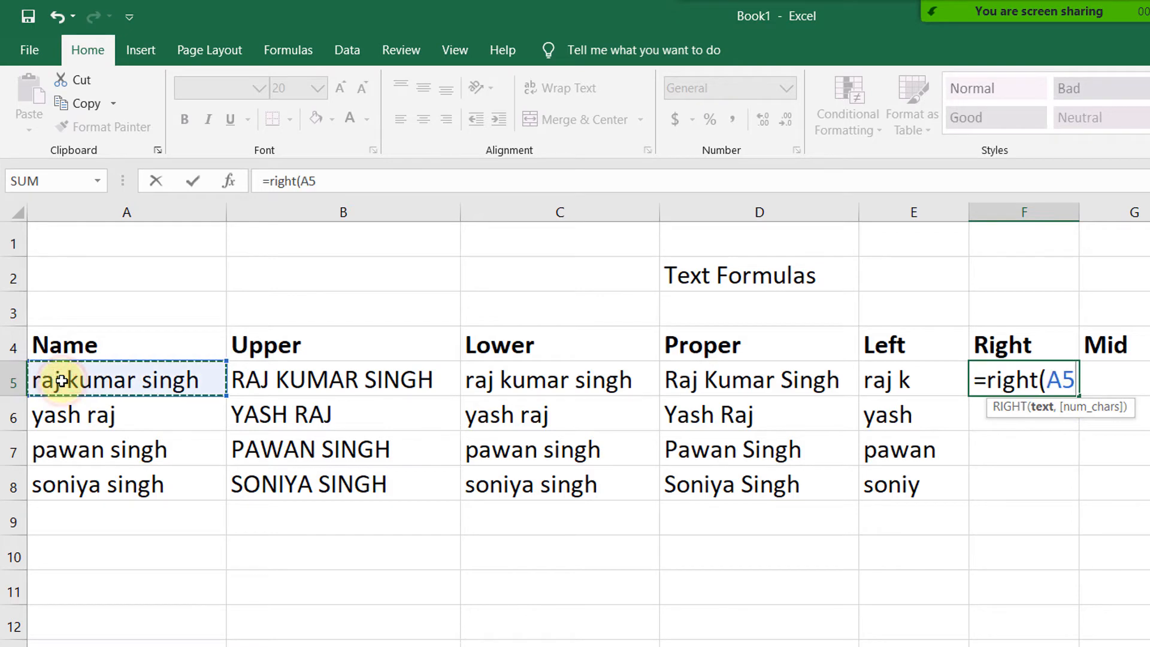
text(,5)
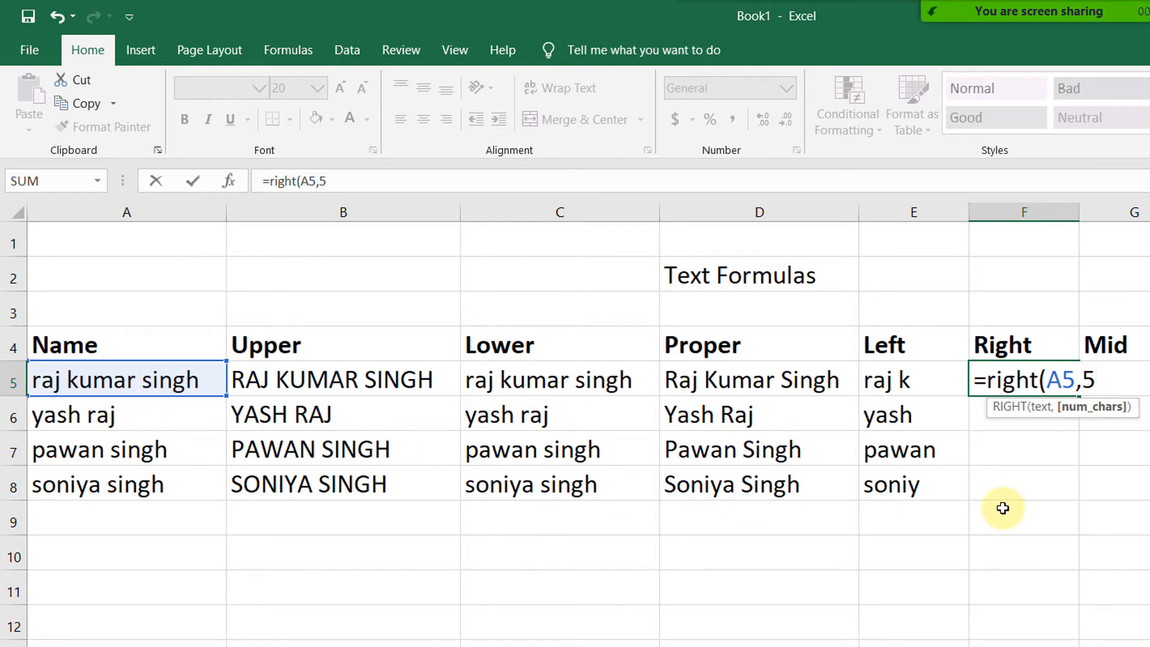
key(Return)
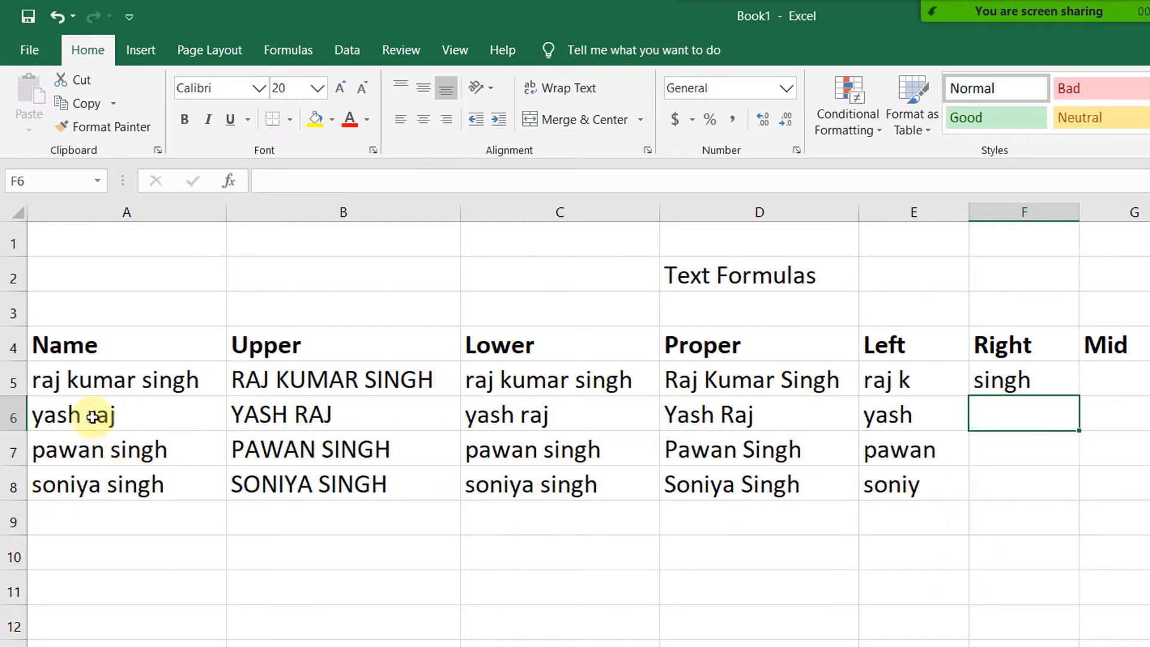
Fill the RIGHT formula from F5 down to F8 and compare the results with the names in A5:A8
click(1015, 378)
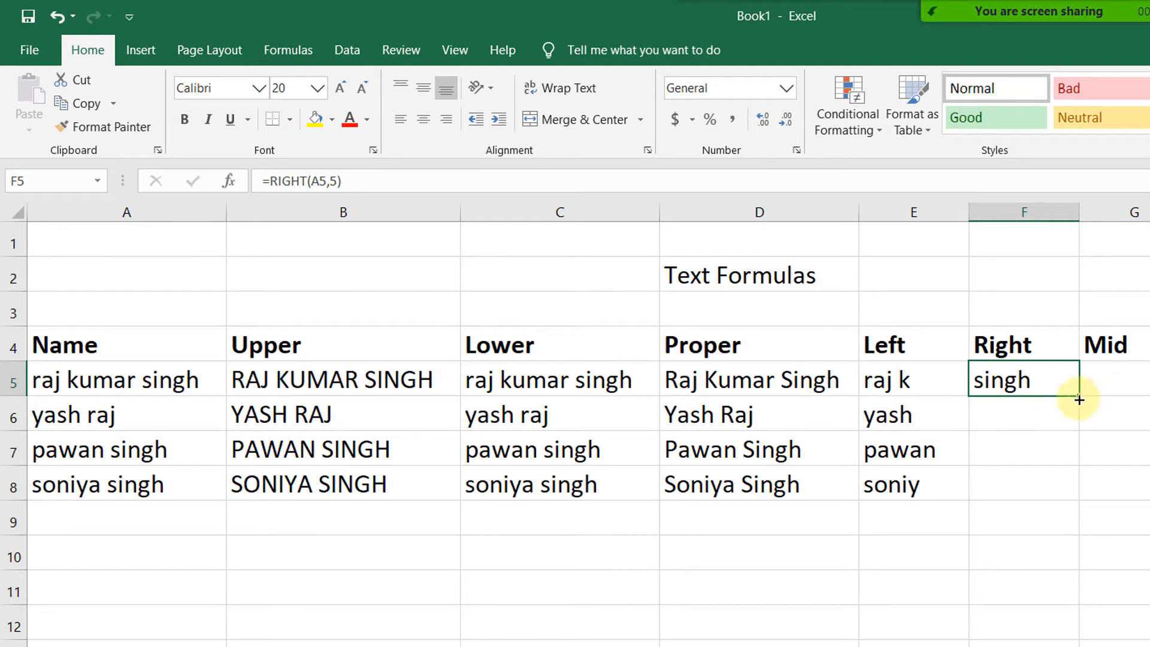
drag(1078, 399, 1060, 436)
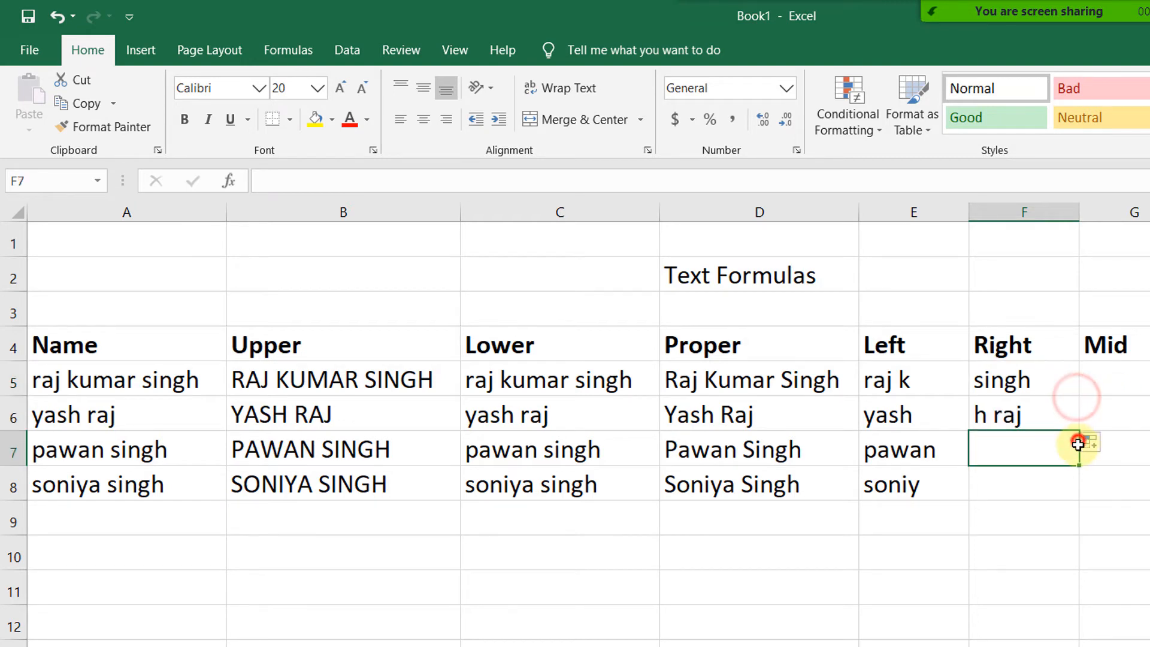
click(1056, 417)
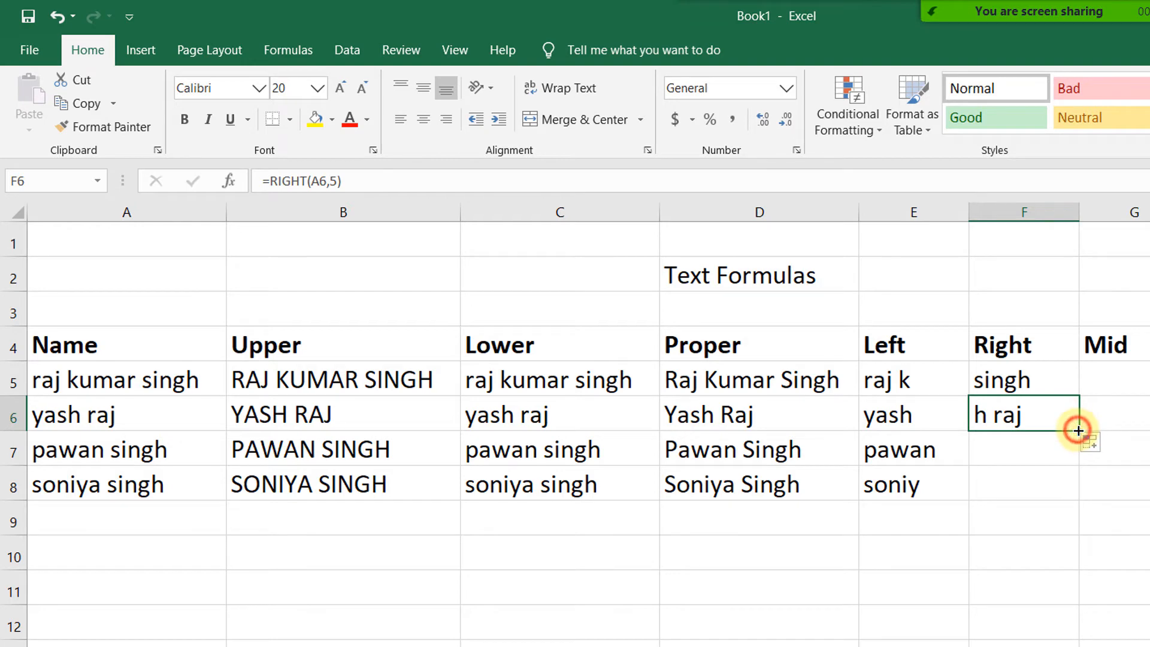
drag(1078, 430, 1078, 498)
click(1026, 355)
click(1031, 381)
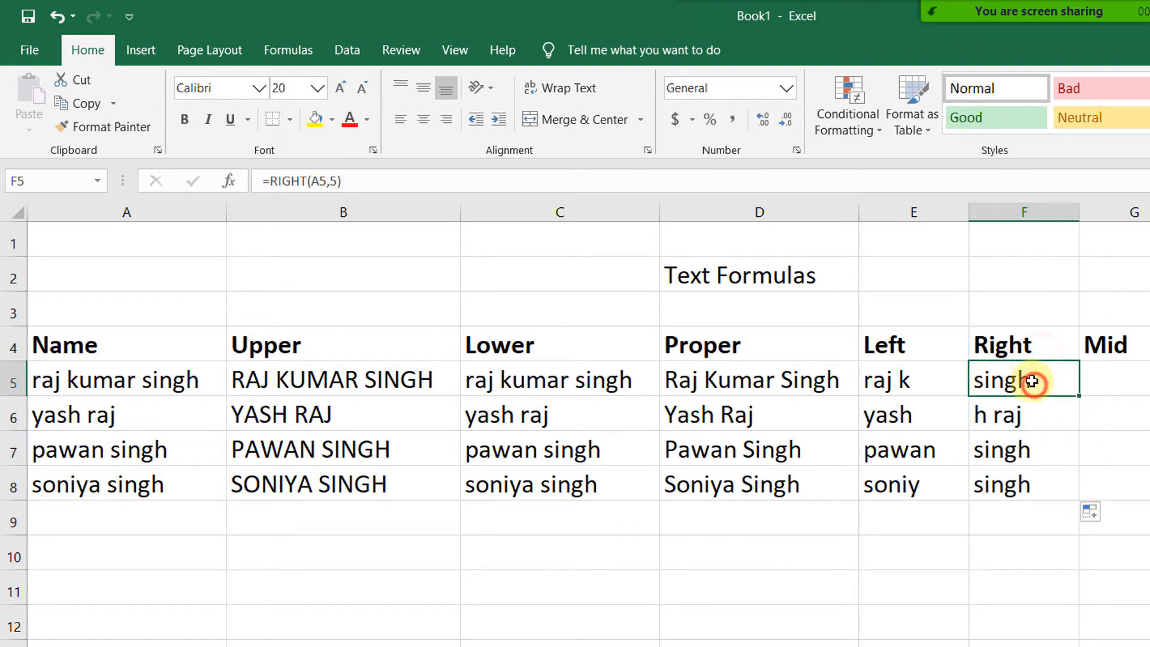
click(1032, 387)
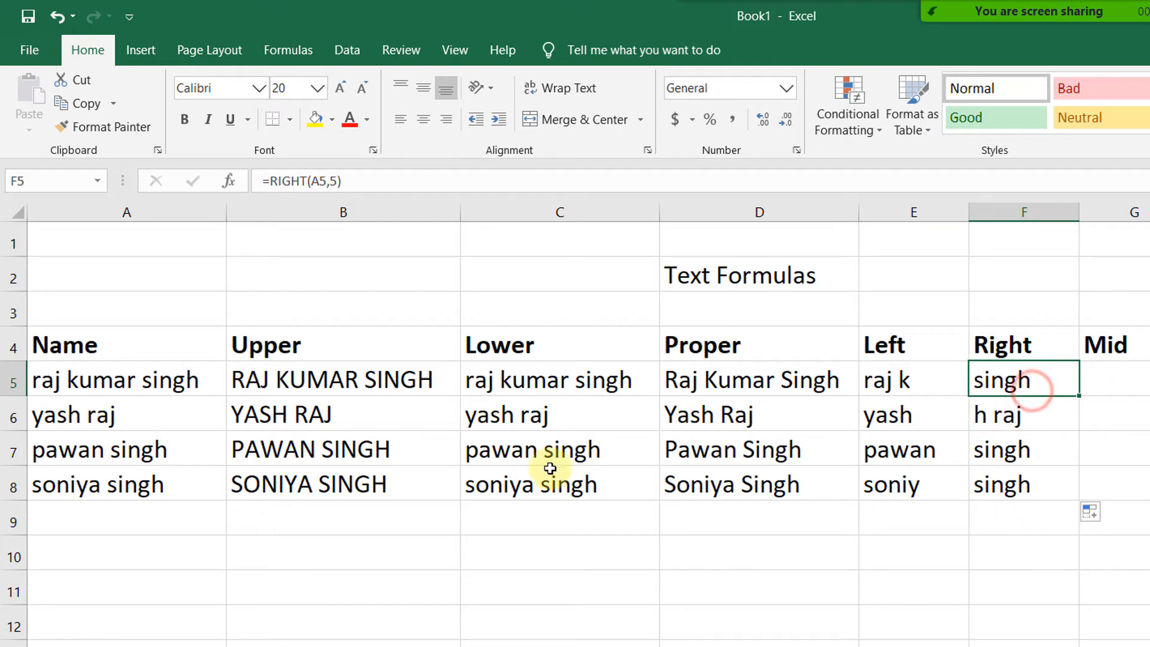
drag(83, 391, 114, 487)
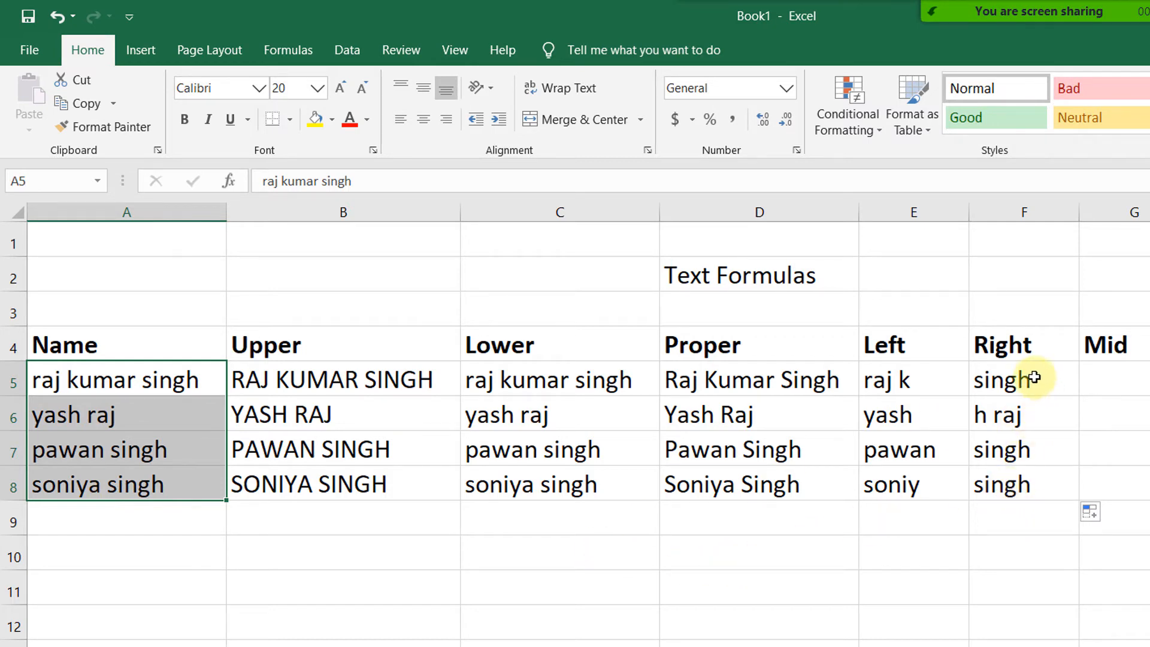
drag(1035, 378, 1027, 480)
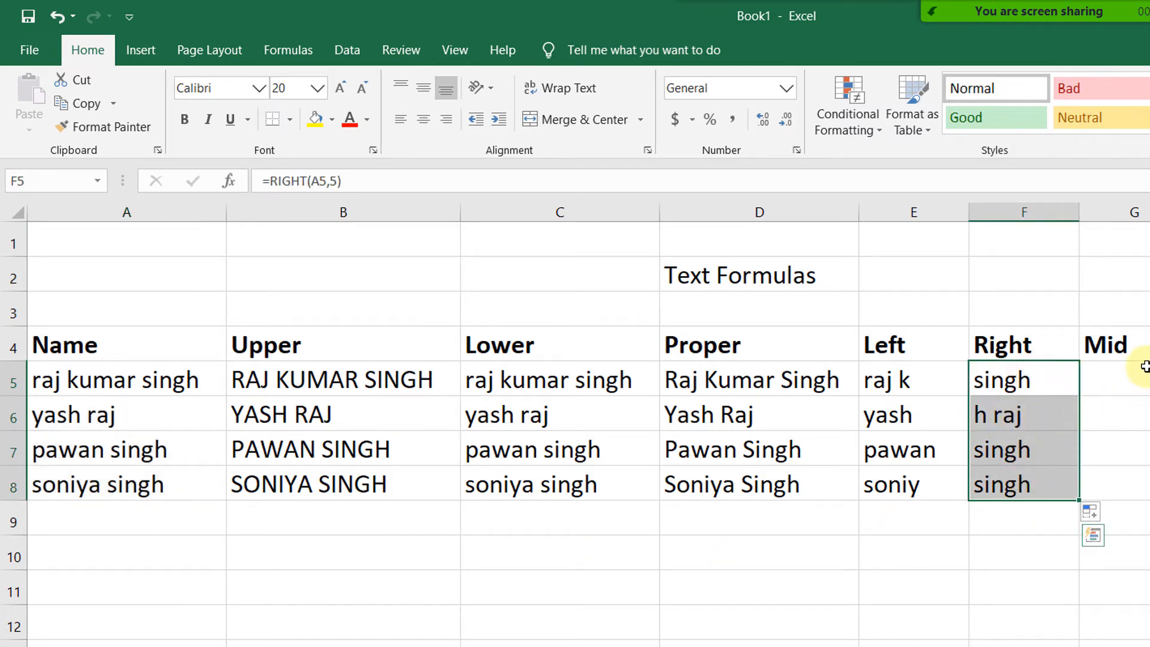
Begin a MID formula in cell G5 of the Mid column with A5 as its text argument
click(1120, 377)
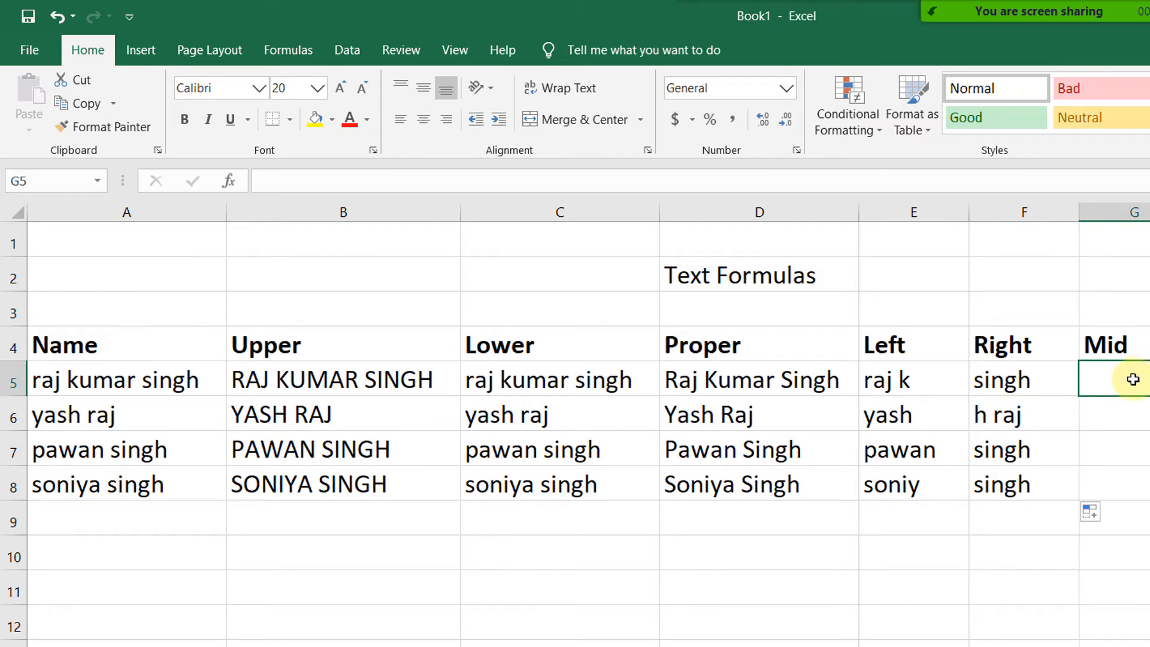
click(1133, 380)
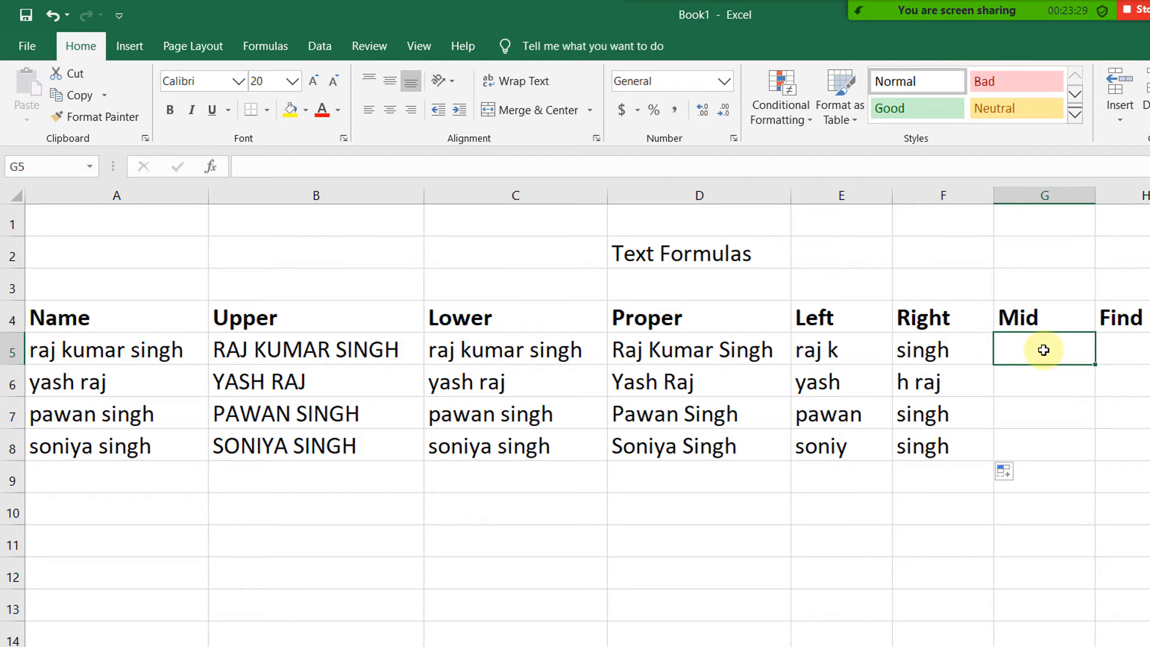
text(=)
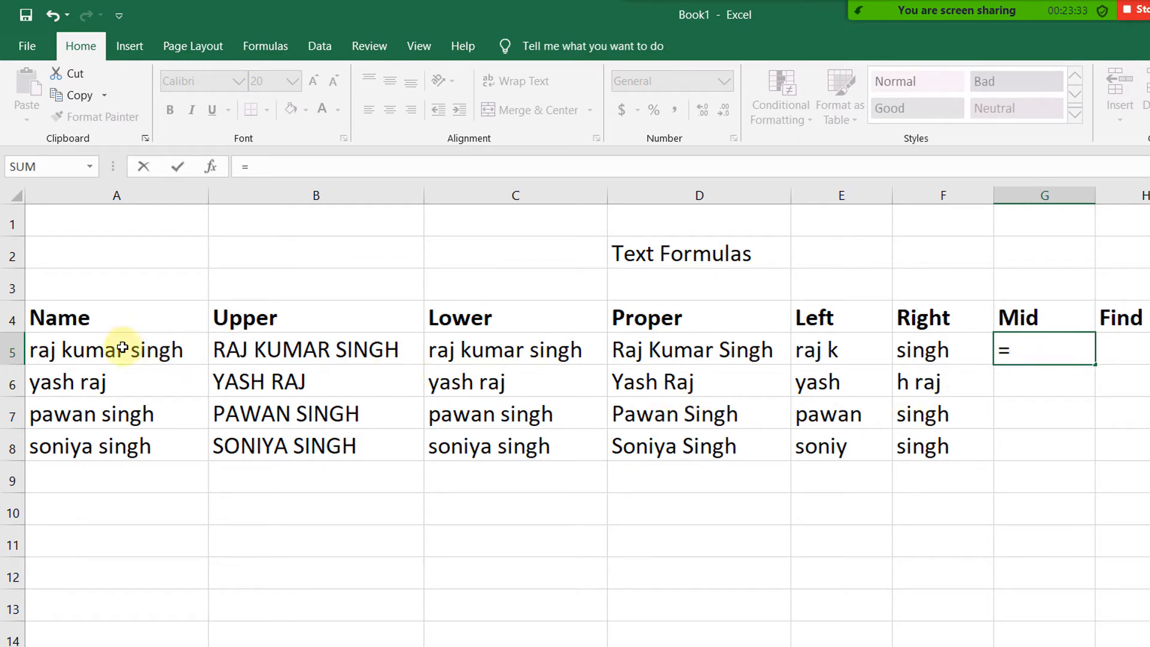
text(m)
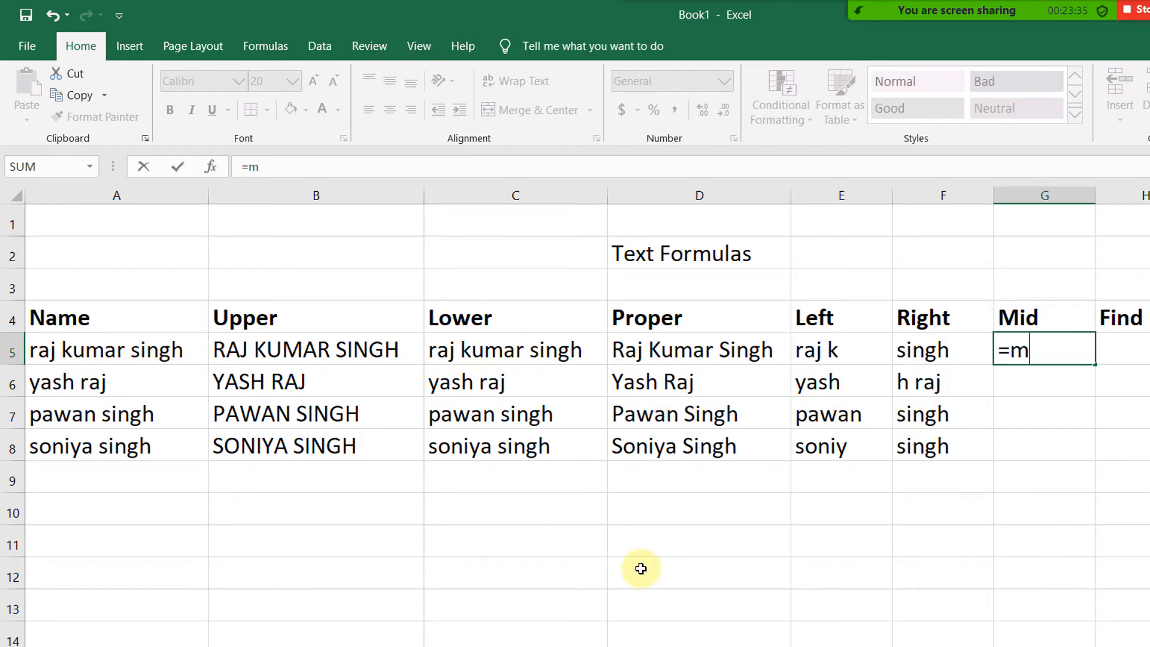
text(id)
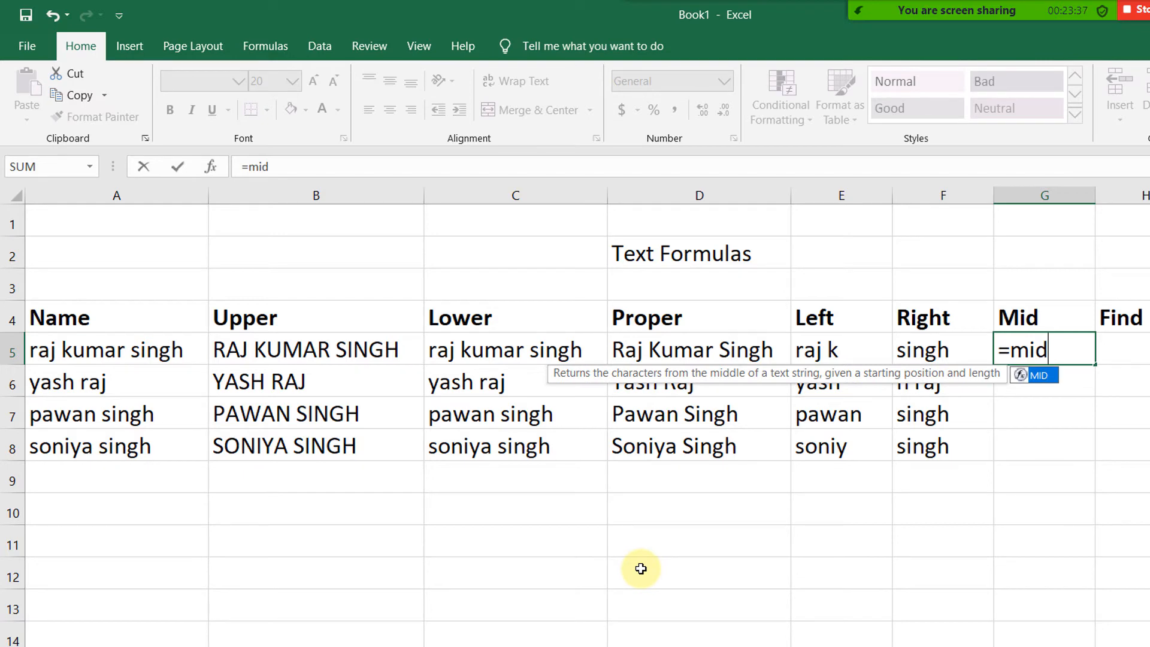
text(()
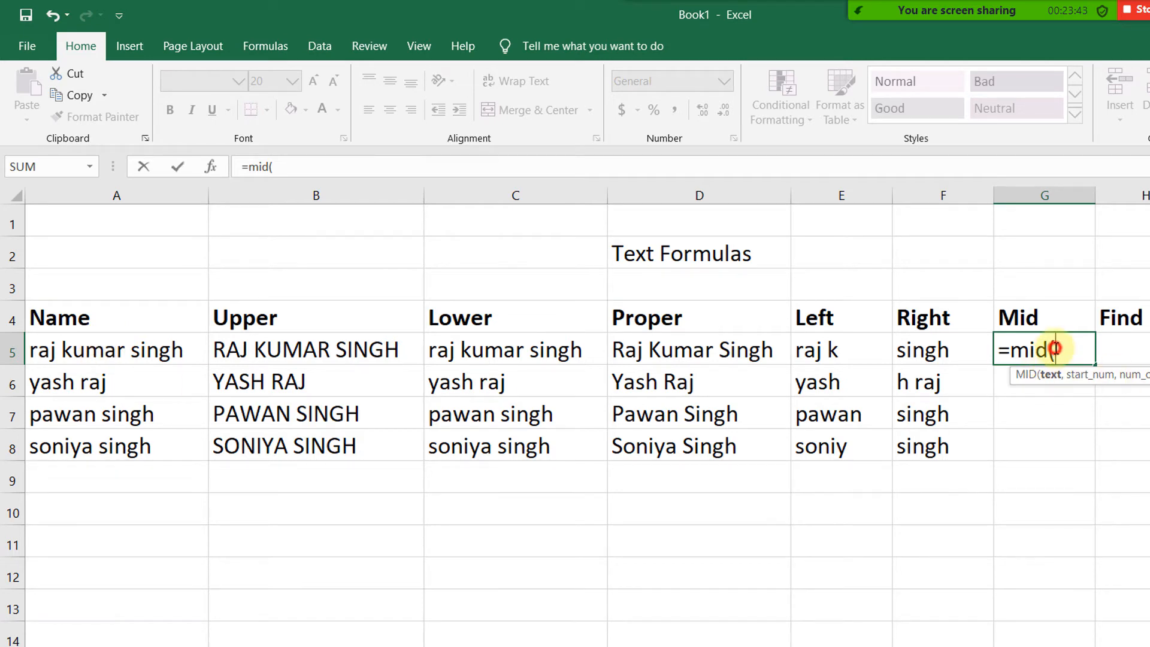
click(99, 362)
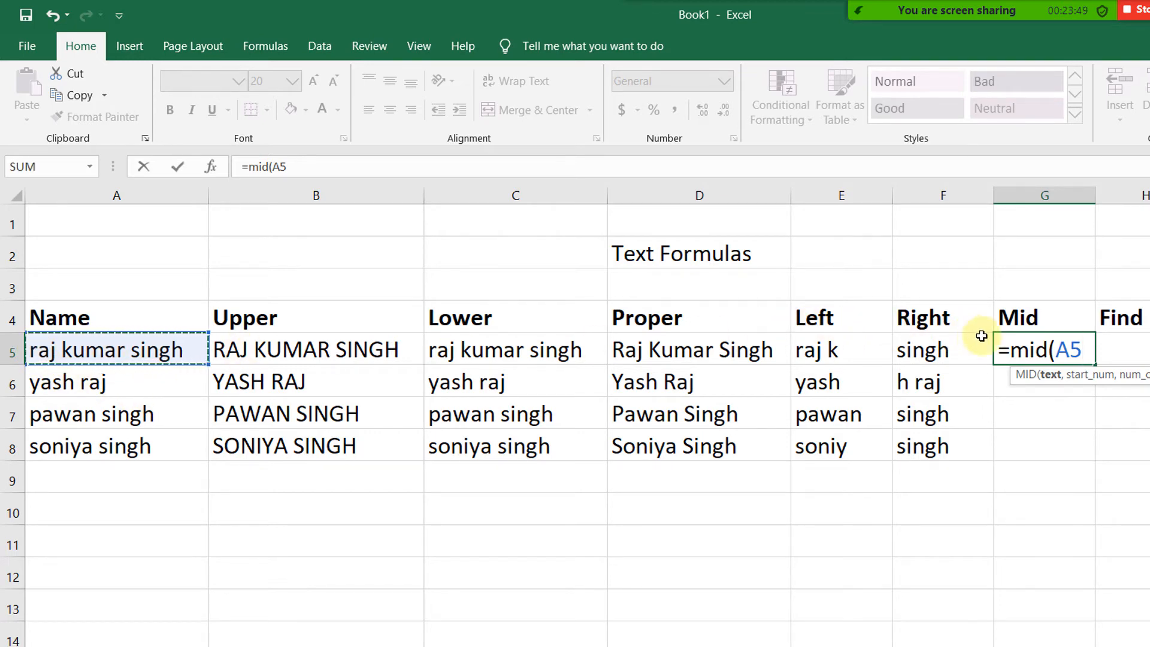
click(999, 351)
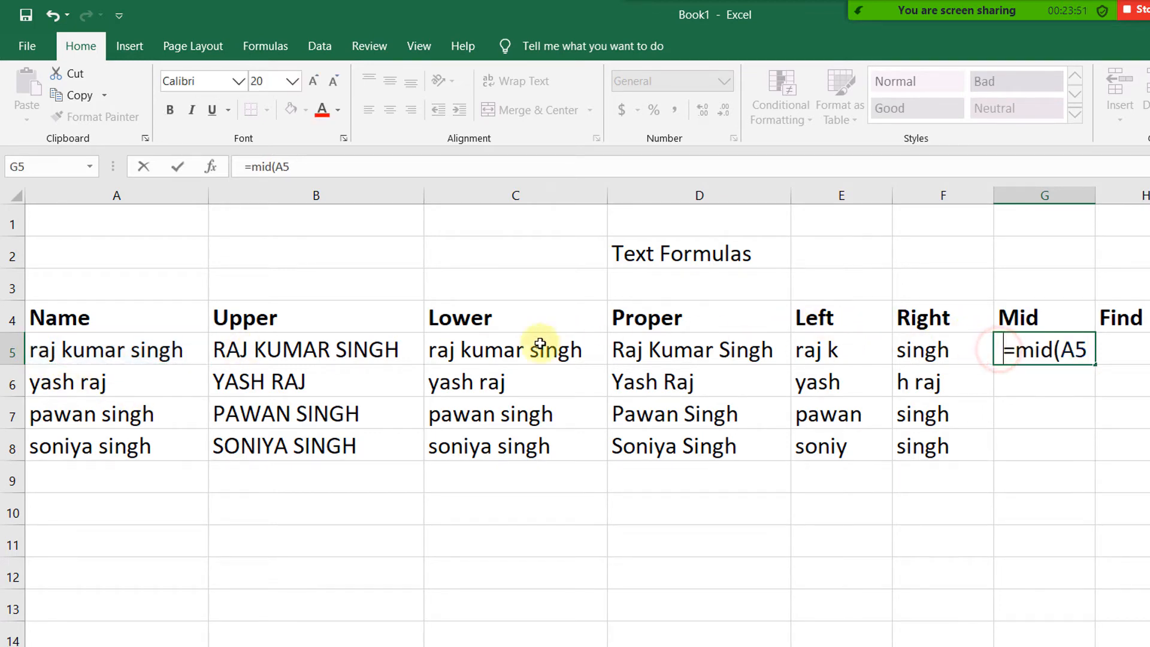
Examine the middle characters of the name in A5, between its first and last letters
double_click(31, 352)
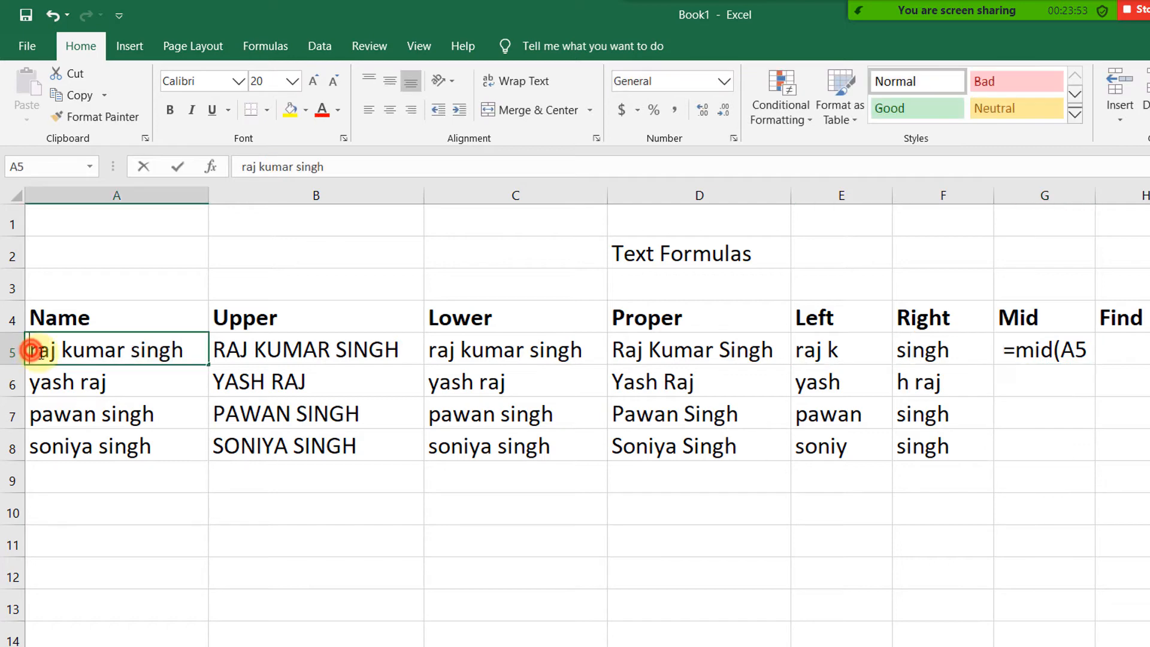
drag(36, 350, 145, 361)
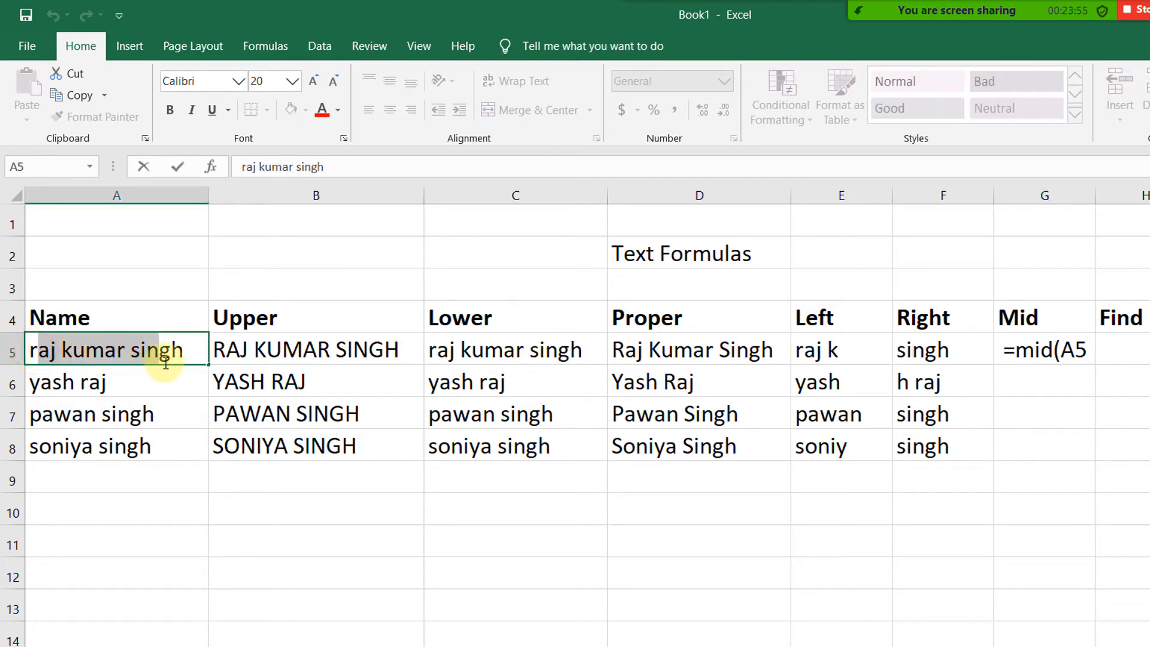
drag(37, 350, 175, 360)
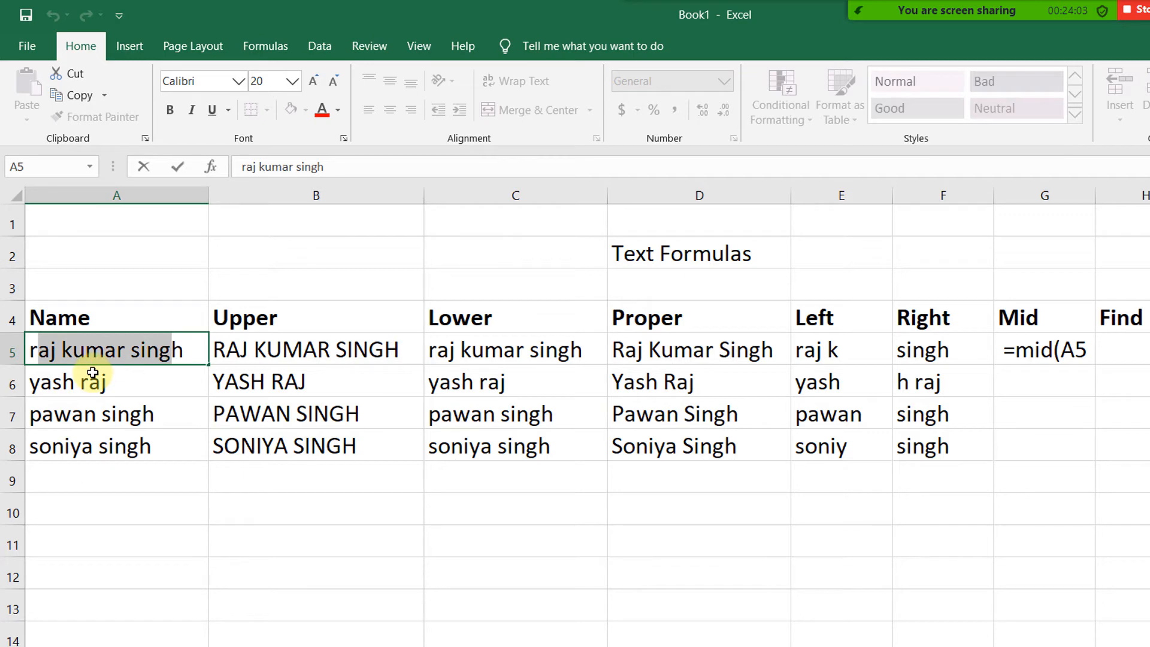
drag(86, 354, 125, 353)
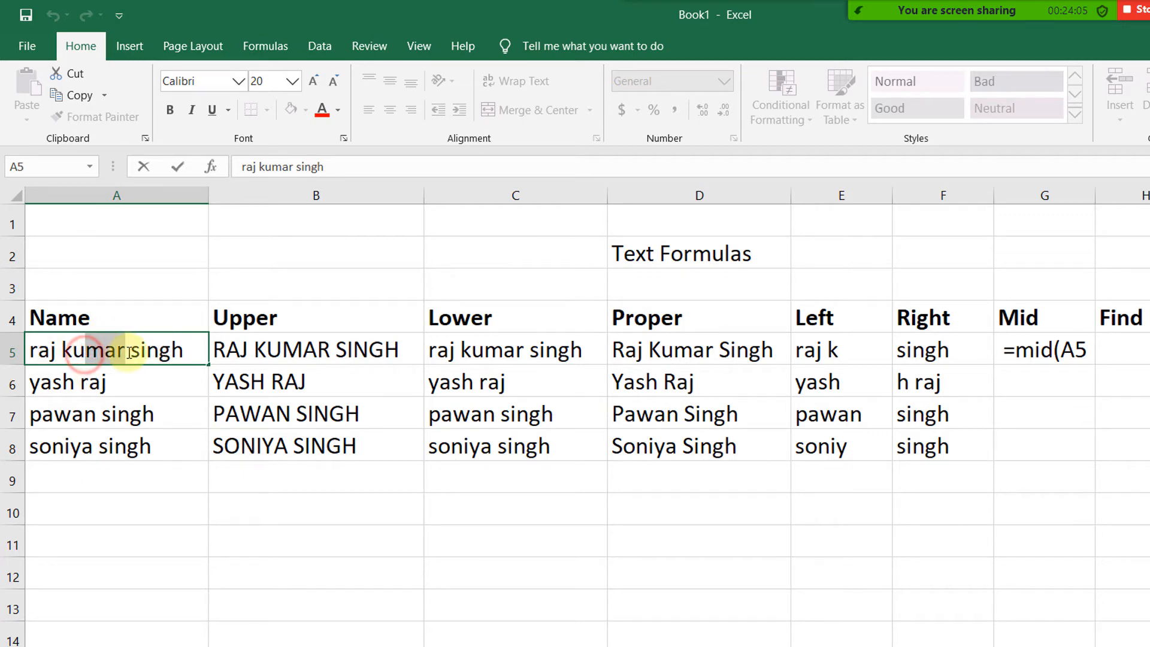
click(39, 353)
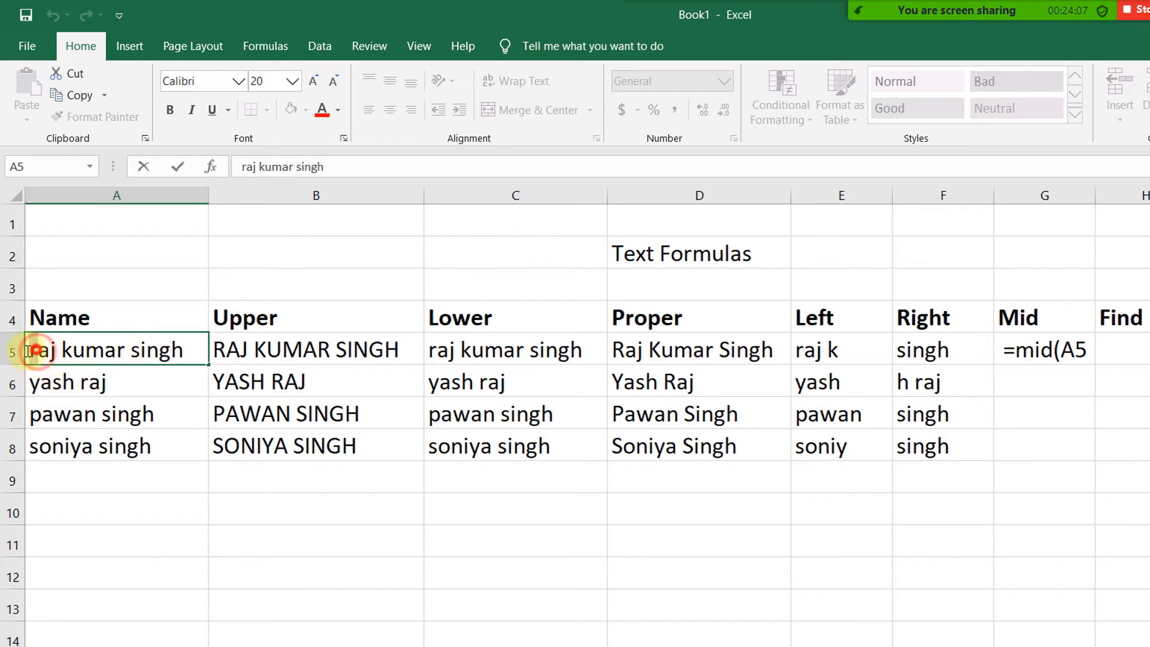
drag(28, 351, 193, 354)
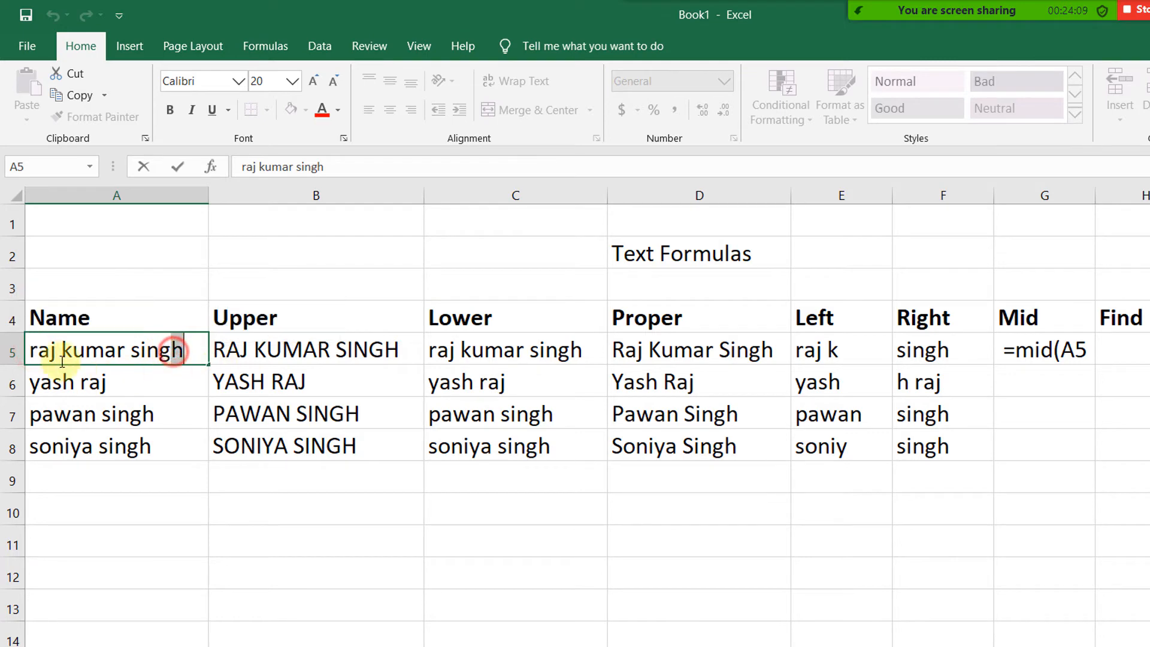
drag(62, 362, 154, 350)
click(170, 348)
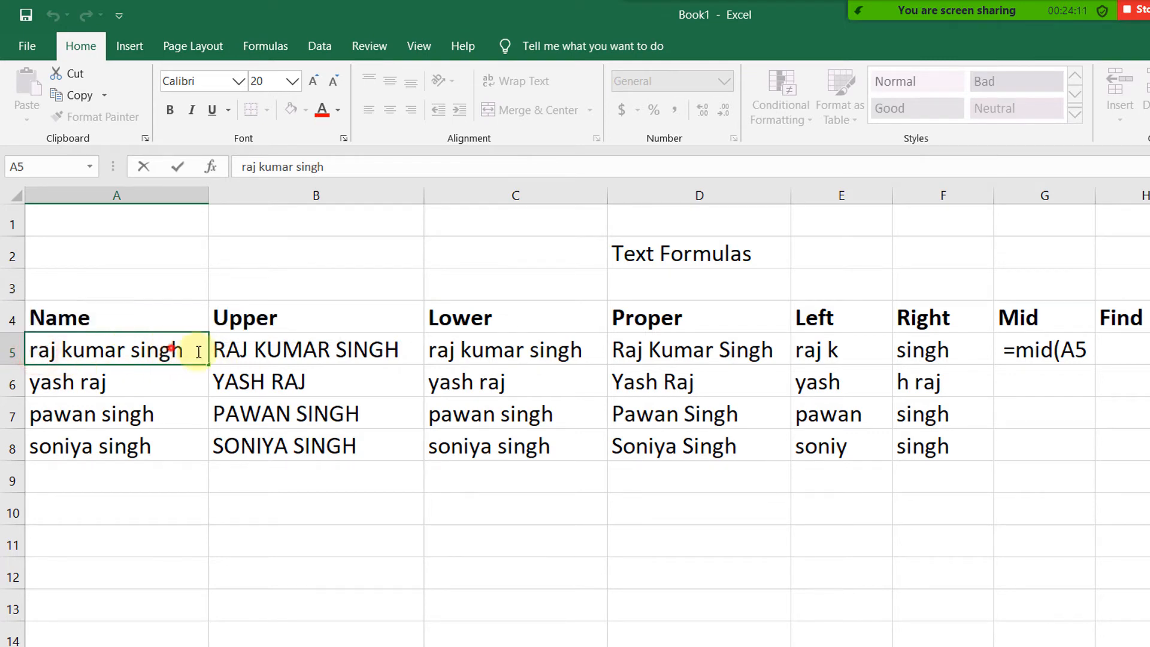
drag(37, 352, 172, 352)
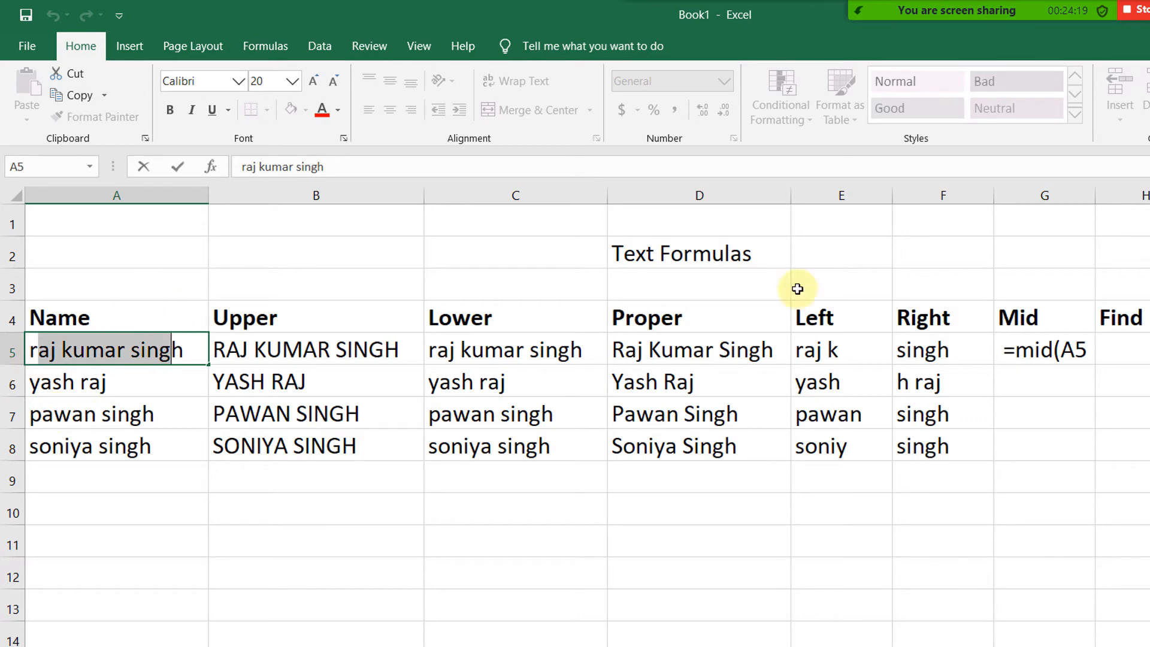
Complete the formula in cell G5 as =MID(A5,5,4)
double_click(1006, 349)
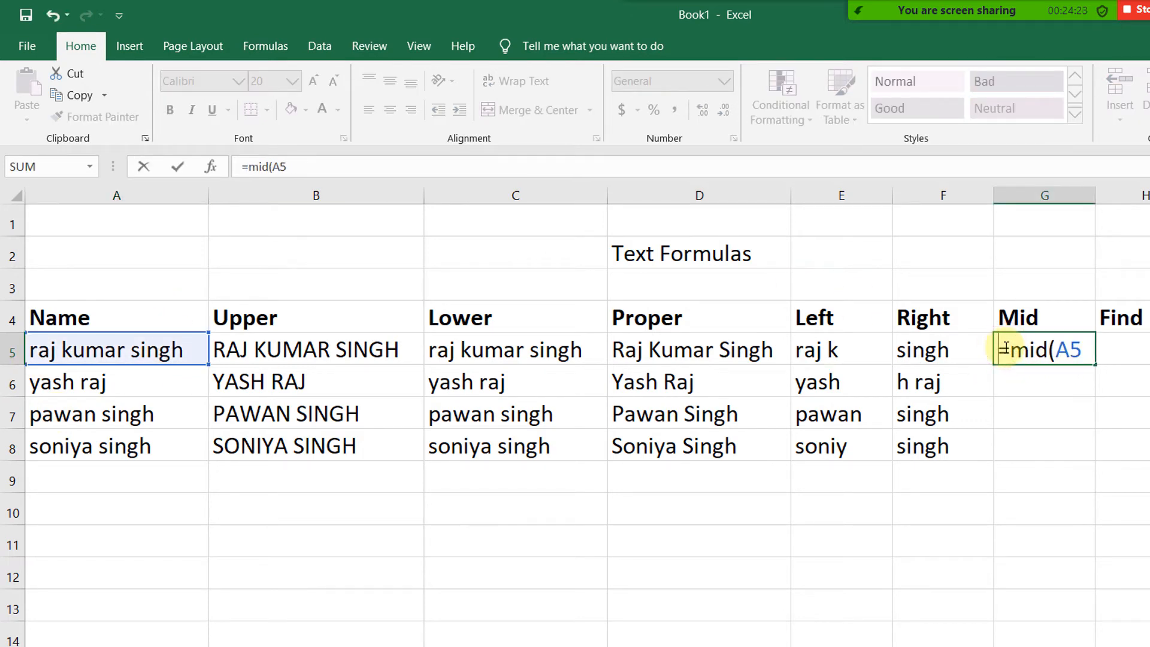
click(1082, 350)
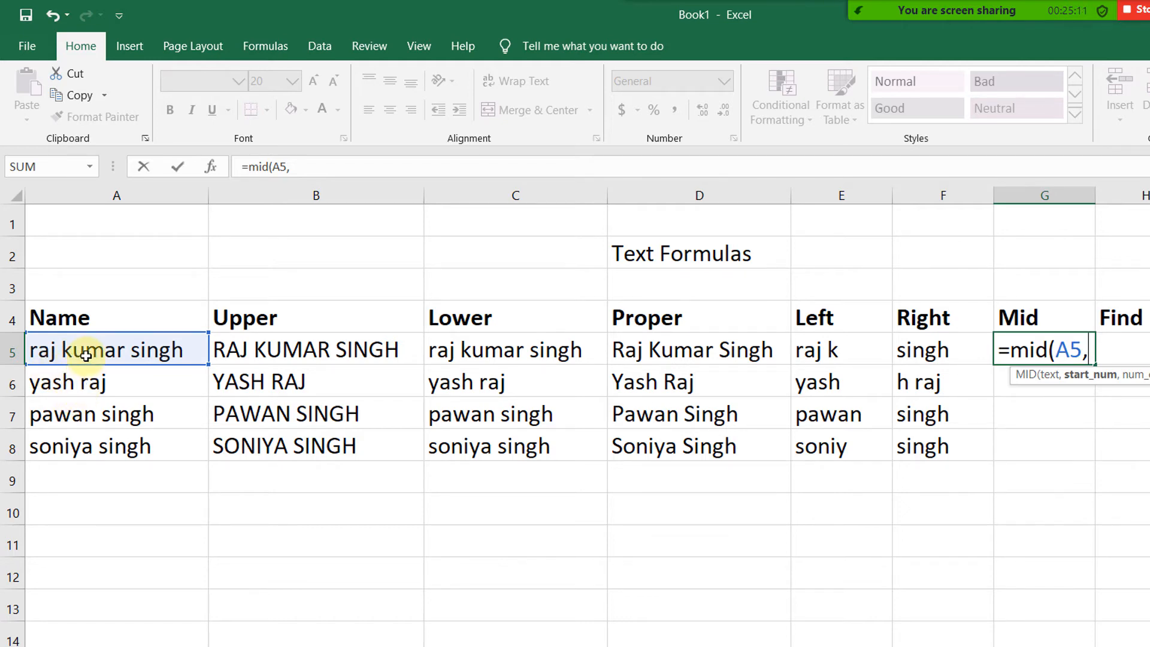
text(5,4)
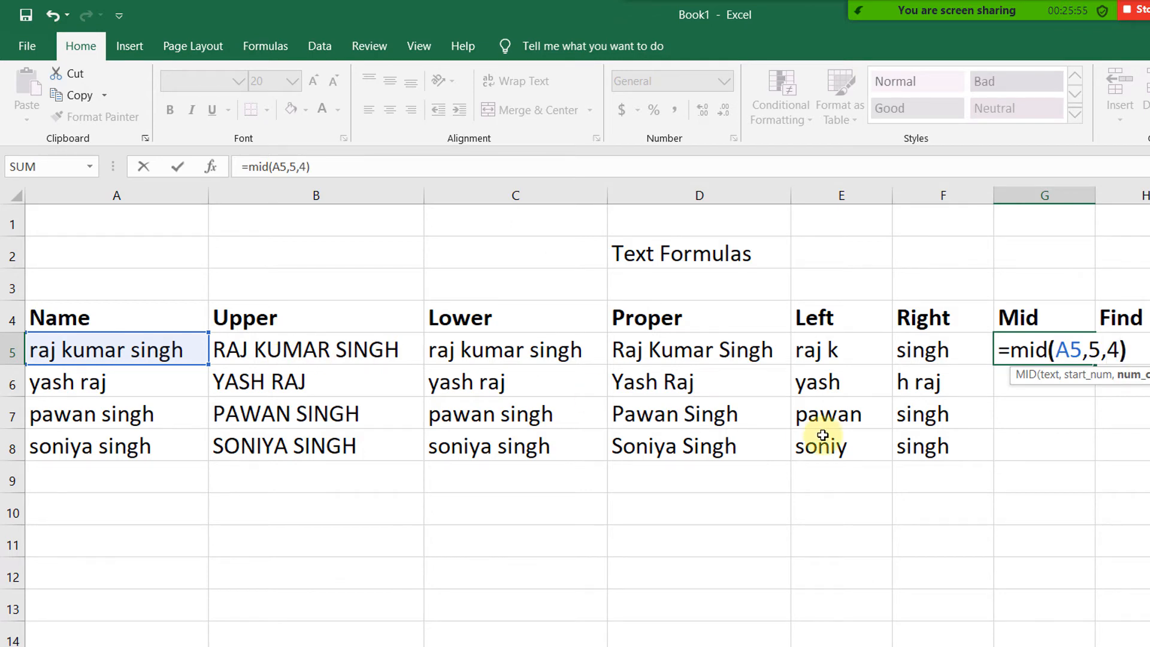
key(Return)
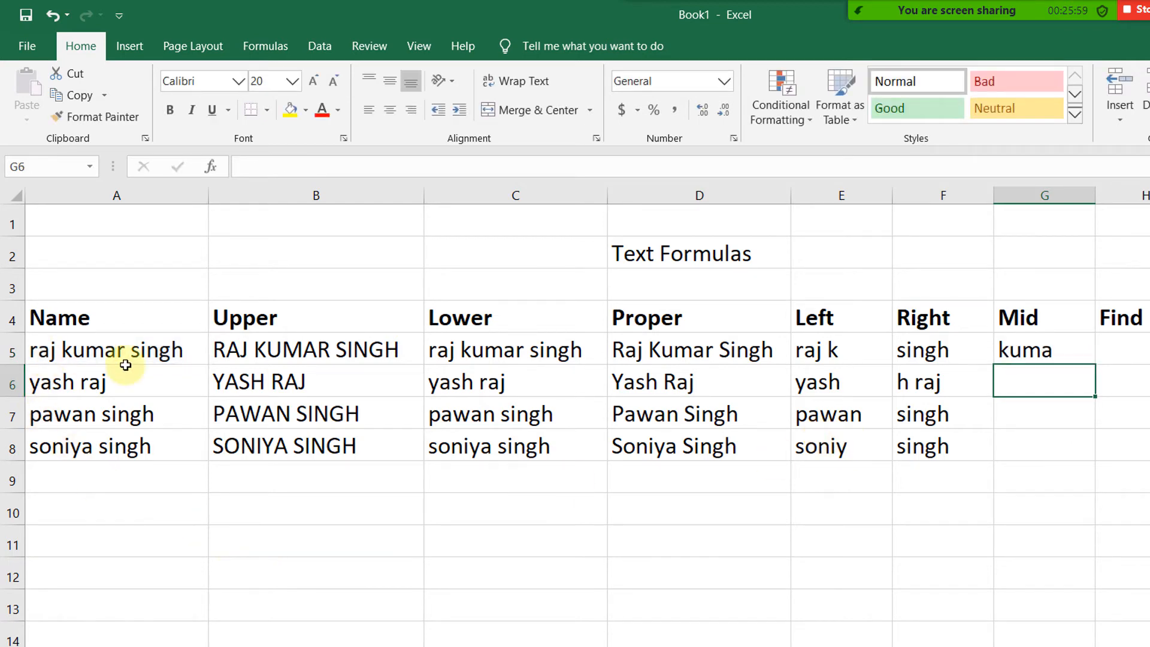
click(1005, 346)
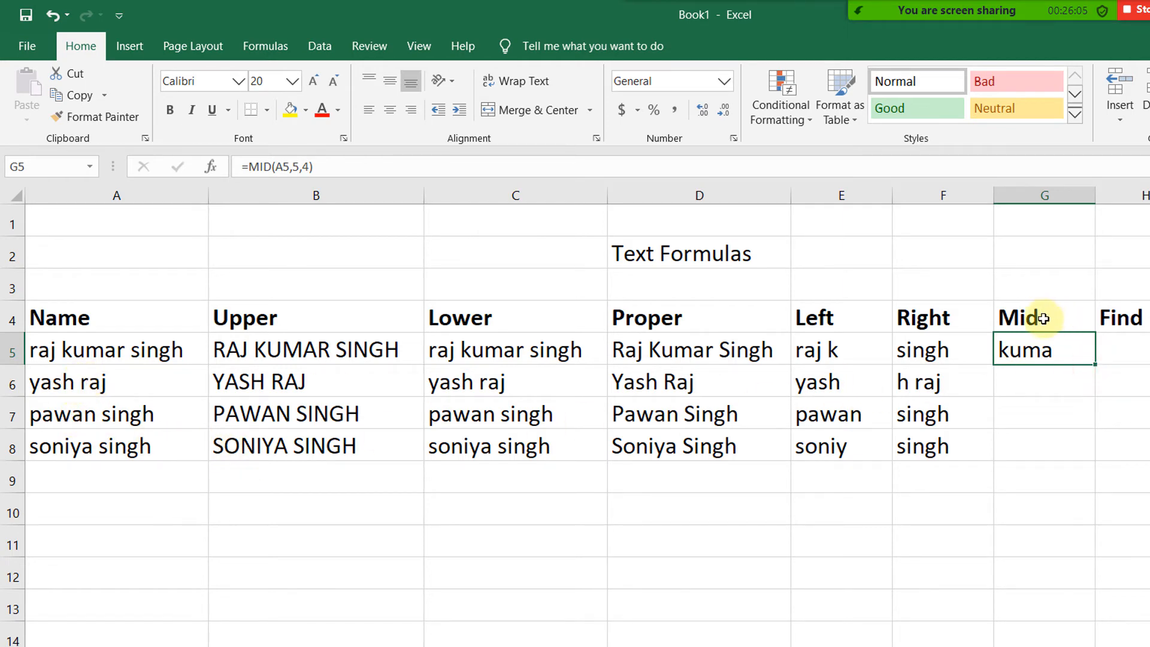
Examine the characters of the name in A6, including the space between its two words, to work out what MID extracts
click(54, 398)
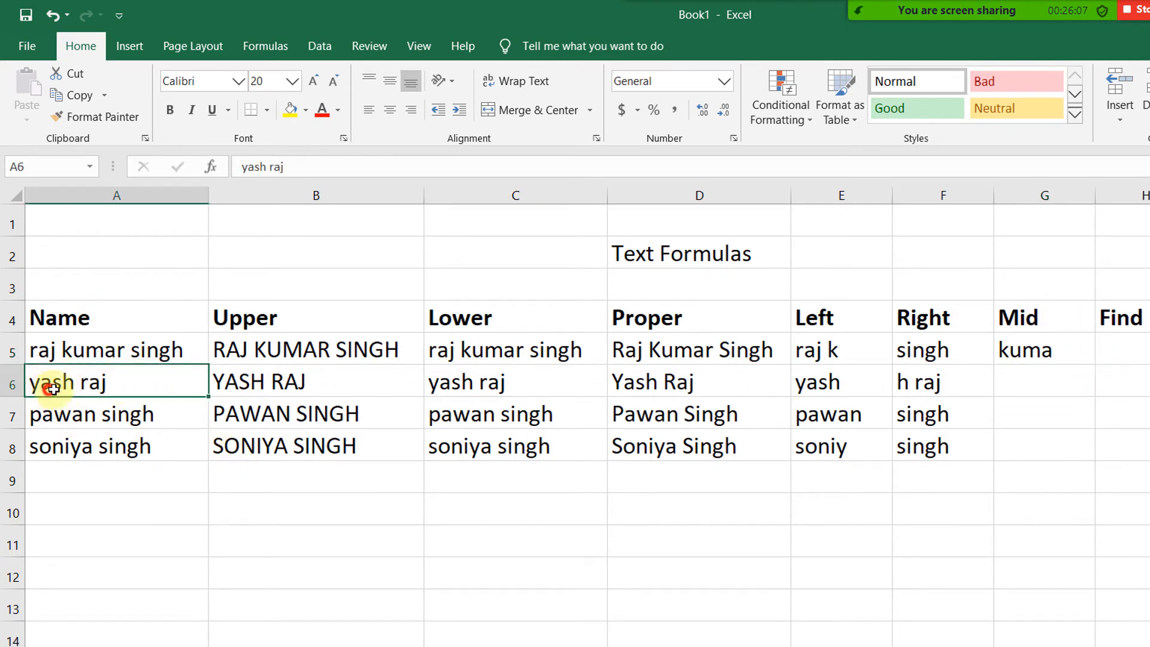
click(1025, 378)
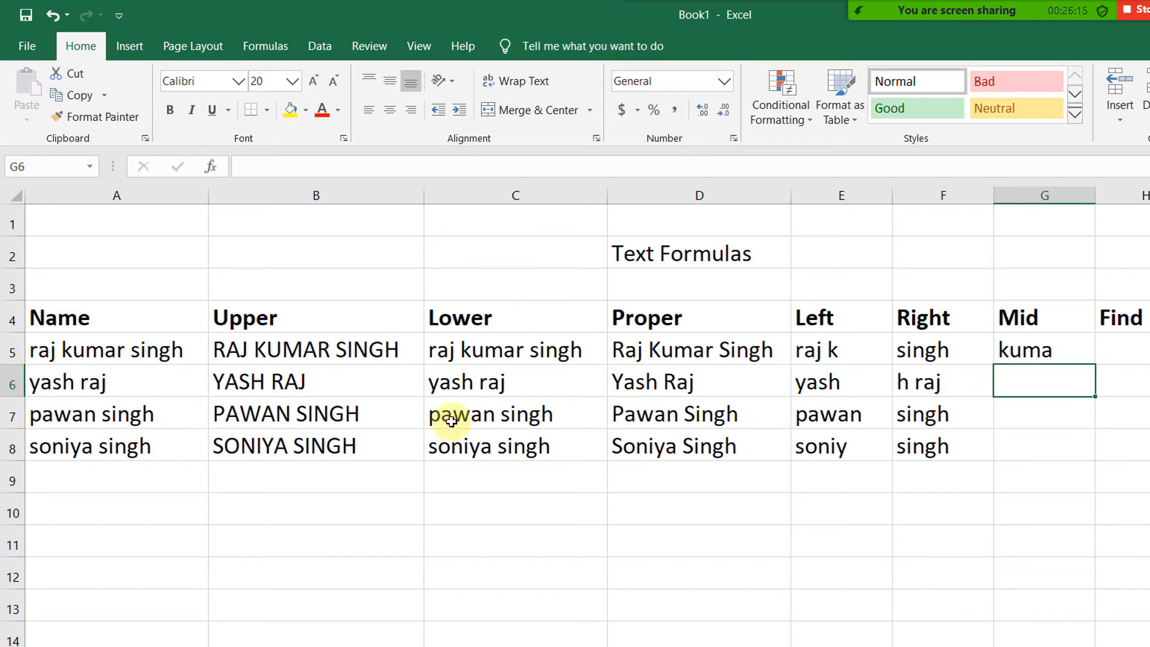
click(71, 384)
double_click(71, 382)
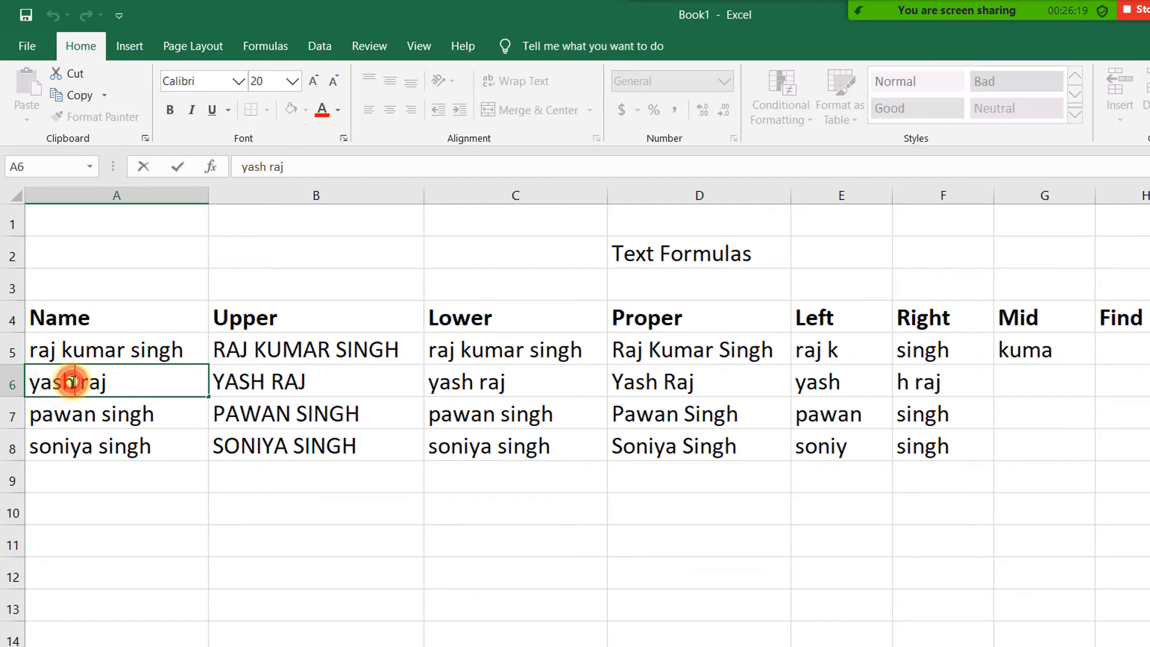
click(15, 384)
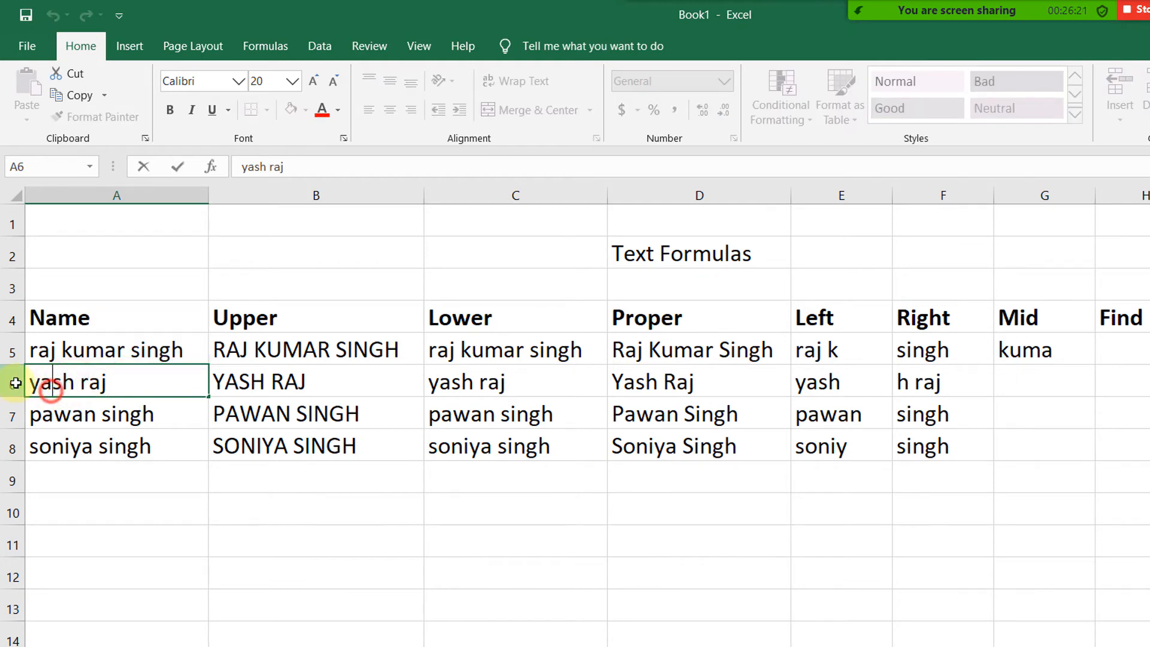
double_click(76, 383)
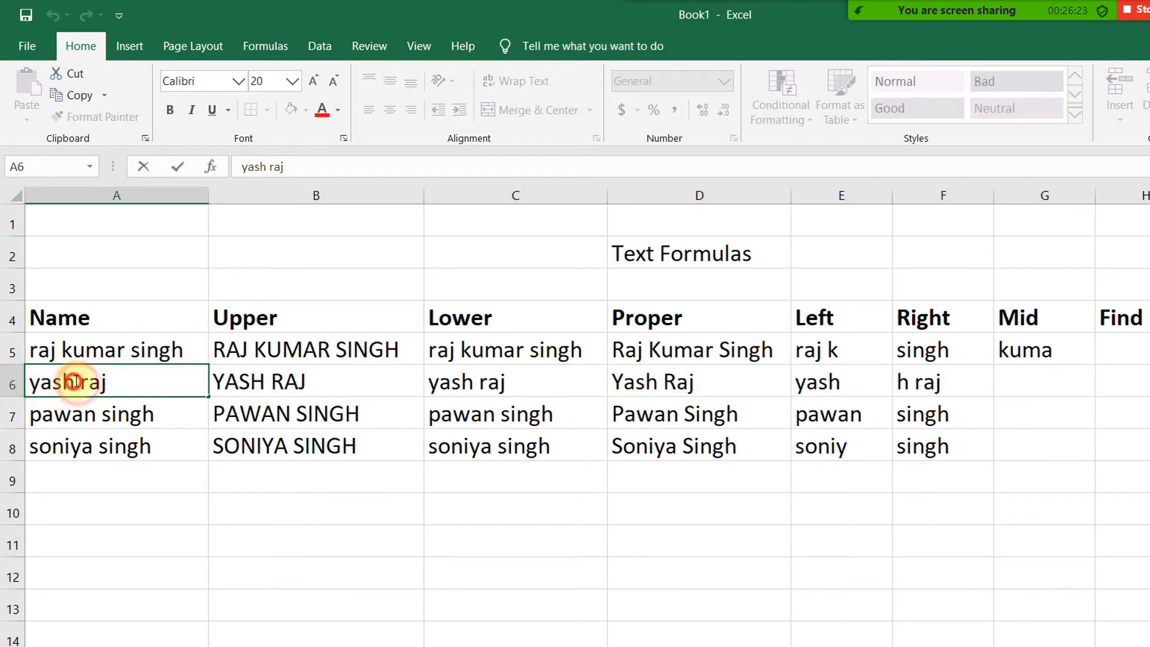
click(82, 382)
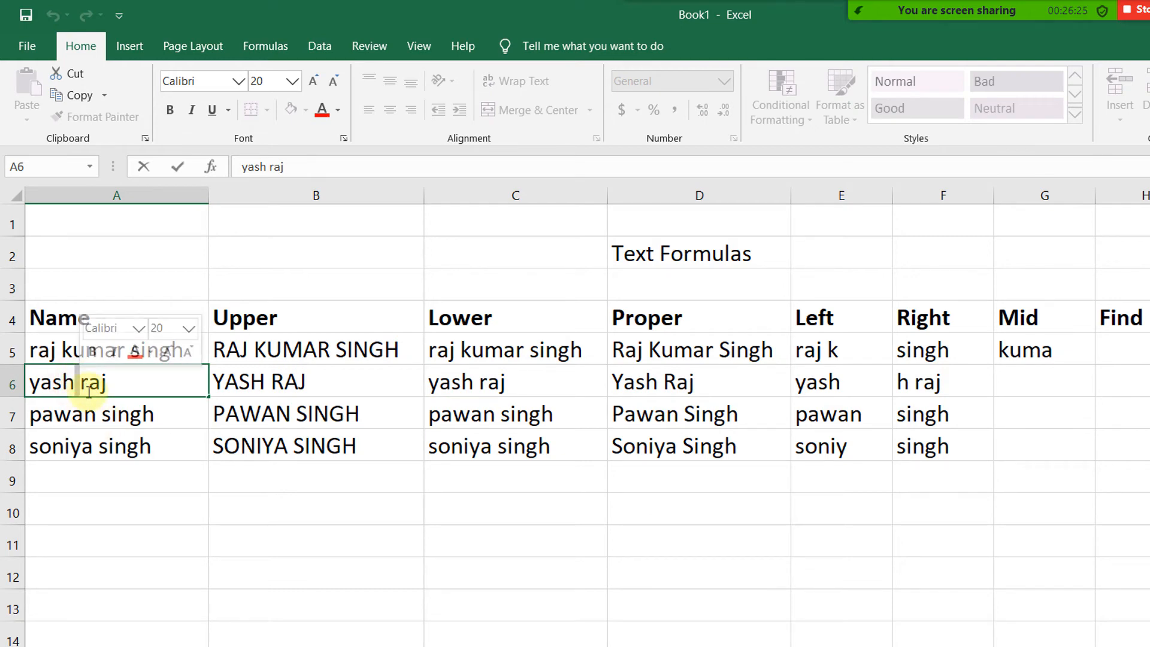
click(83, 385)
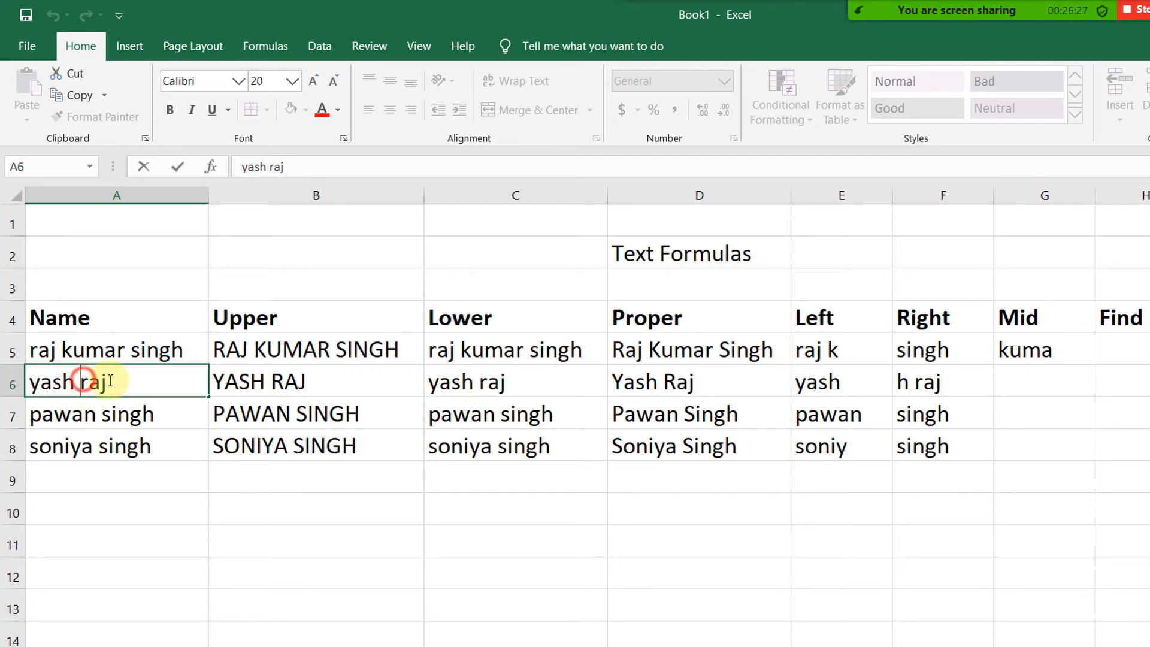
click(114, 381)
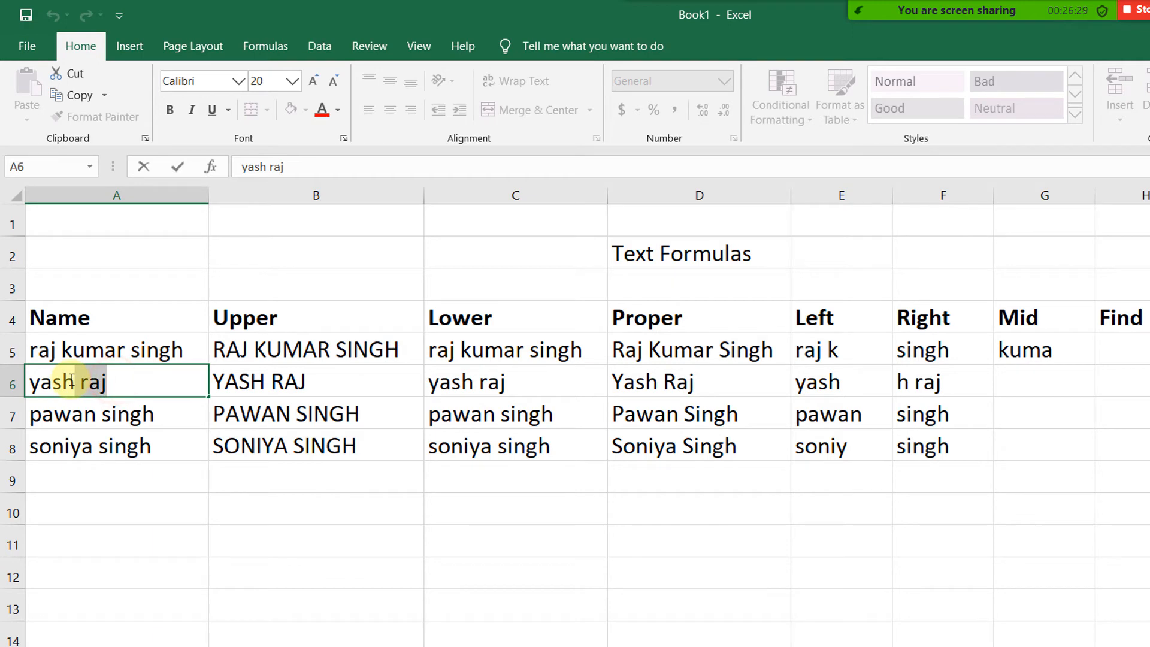
Fill the MID formula from G5 down to G8 and review the result in each cell of the Mid column
click(1022, 363)
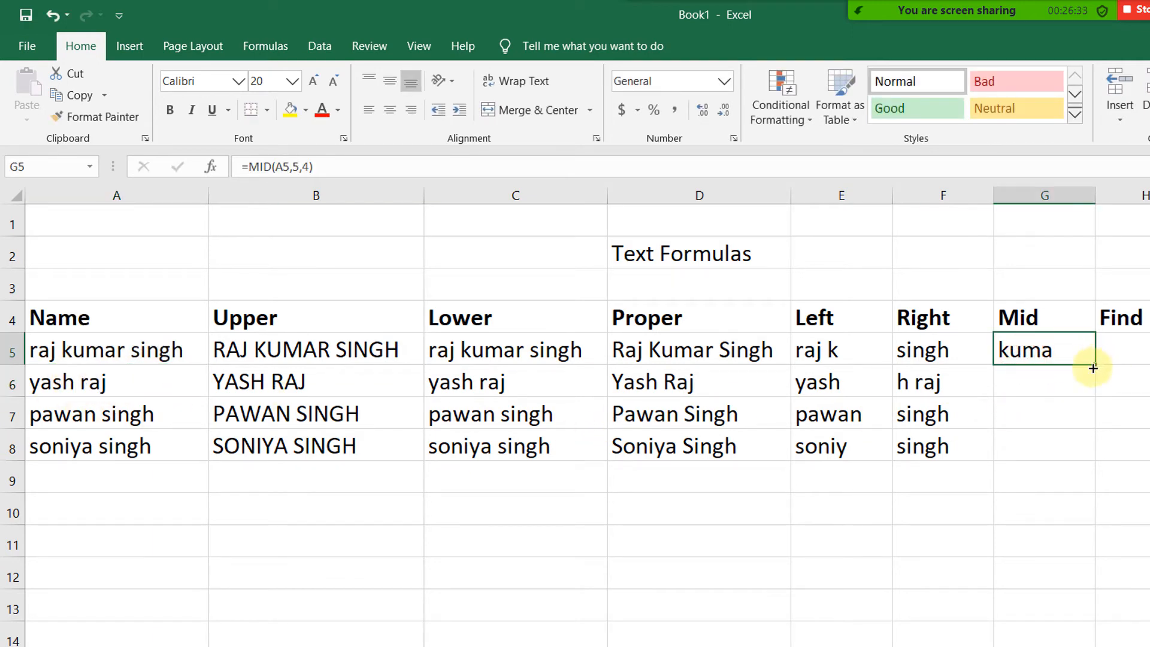
drag(1093, 362, 1061, 462)
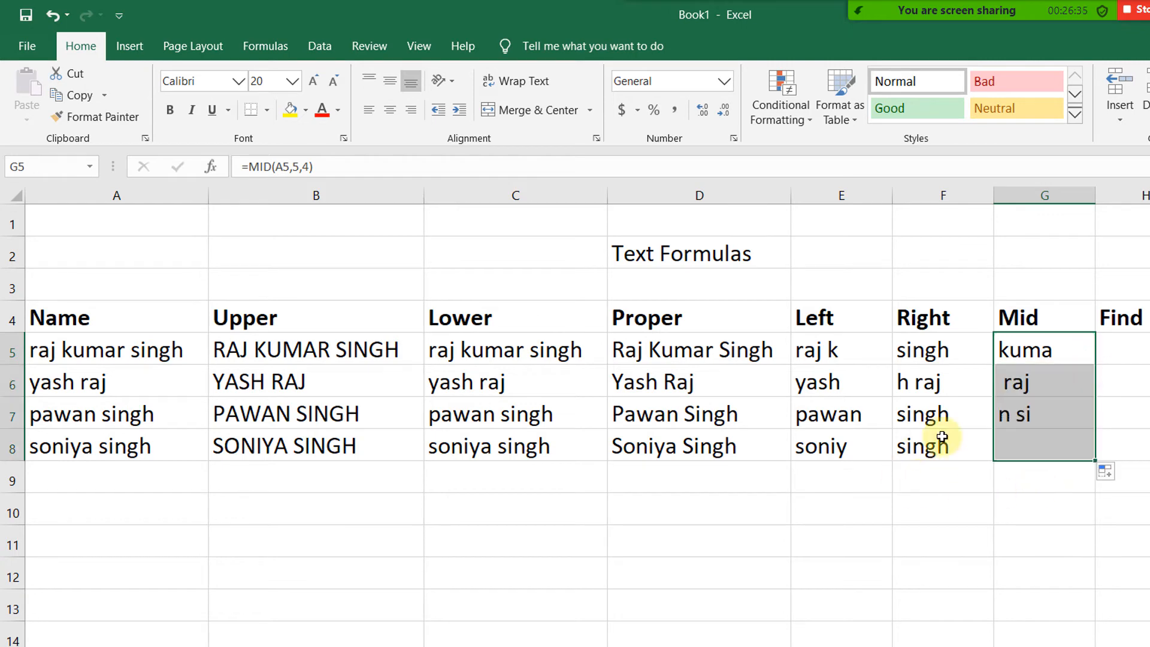
click(1006, 389)
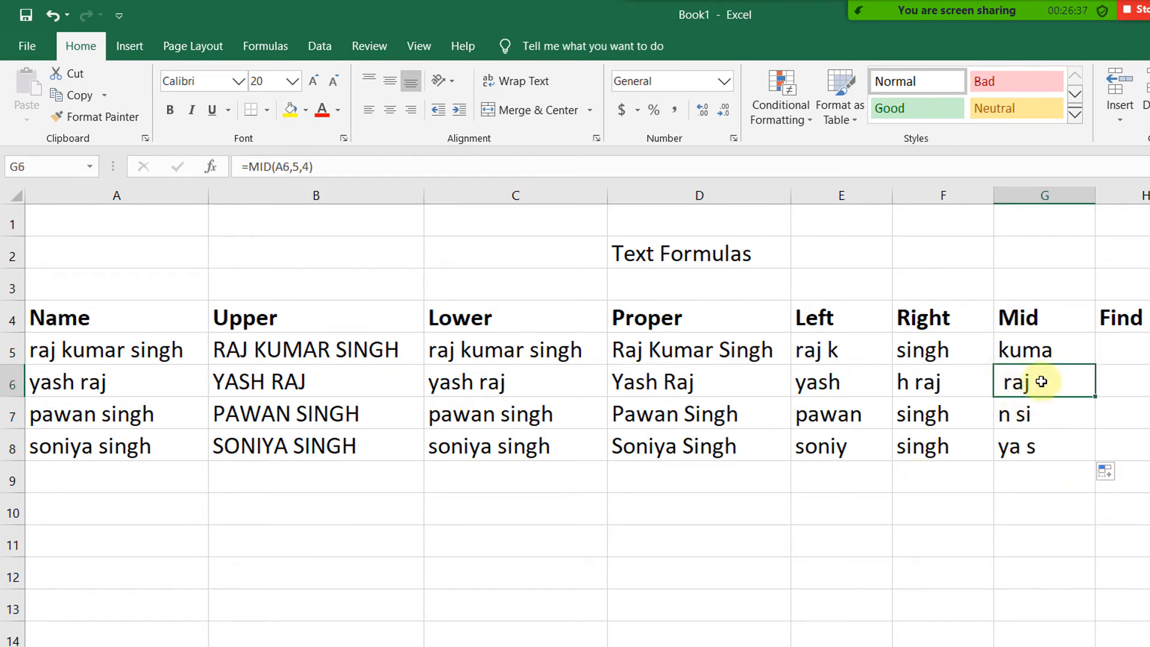
click(1060, 414)
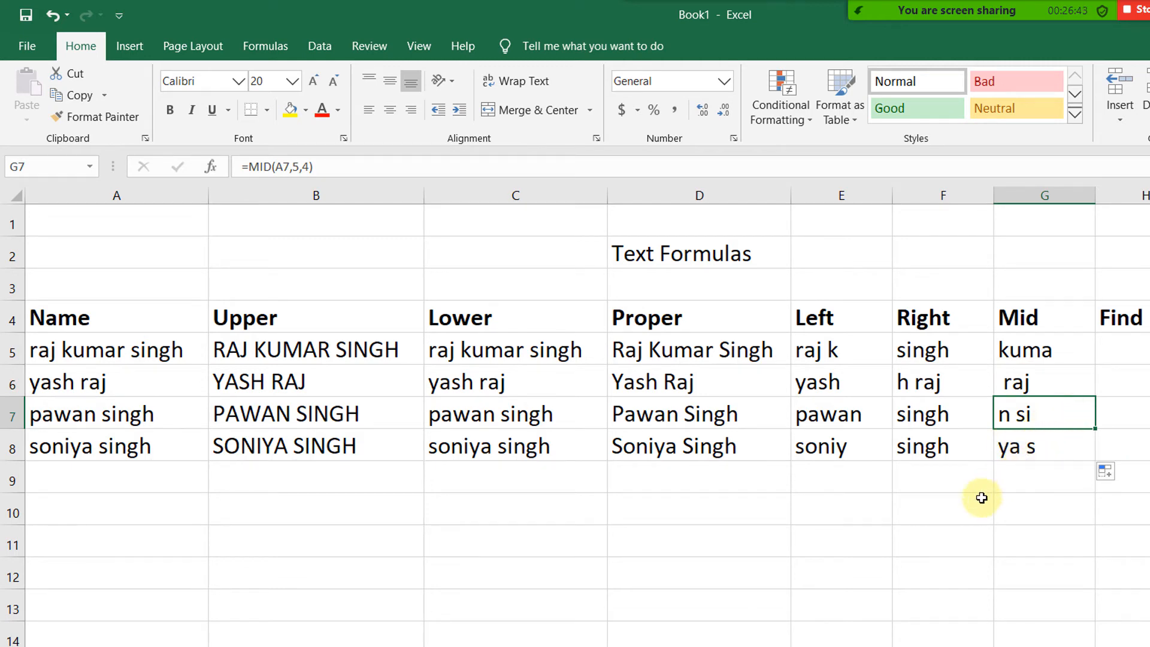
click(1043, 452)
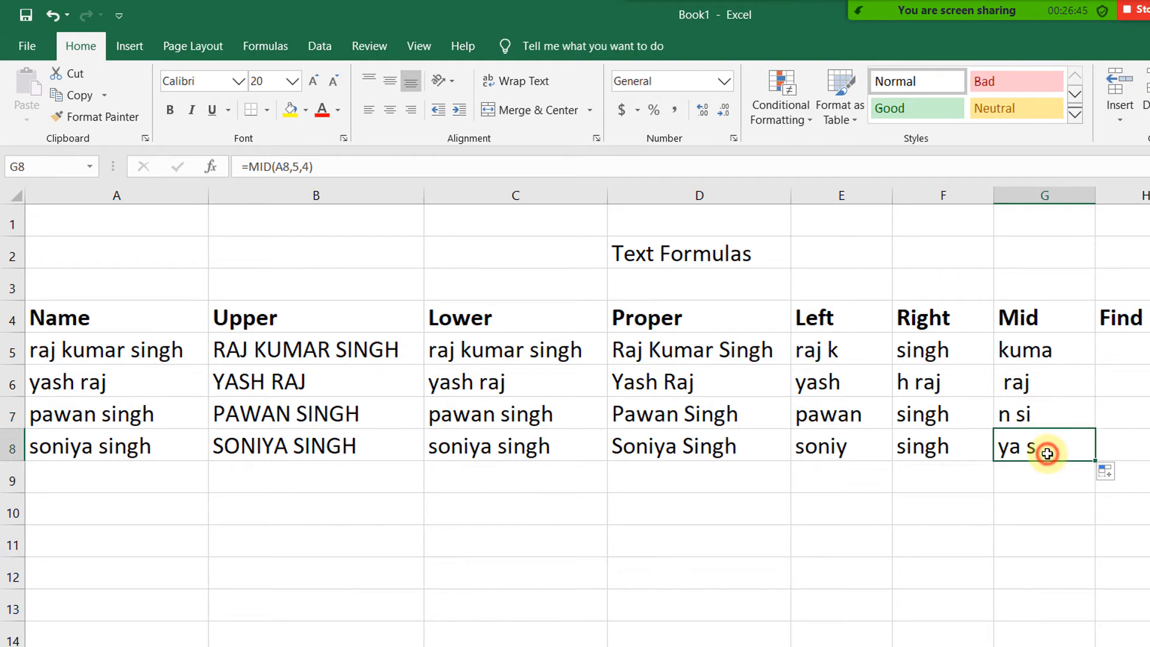
click(1042, 416)
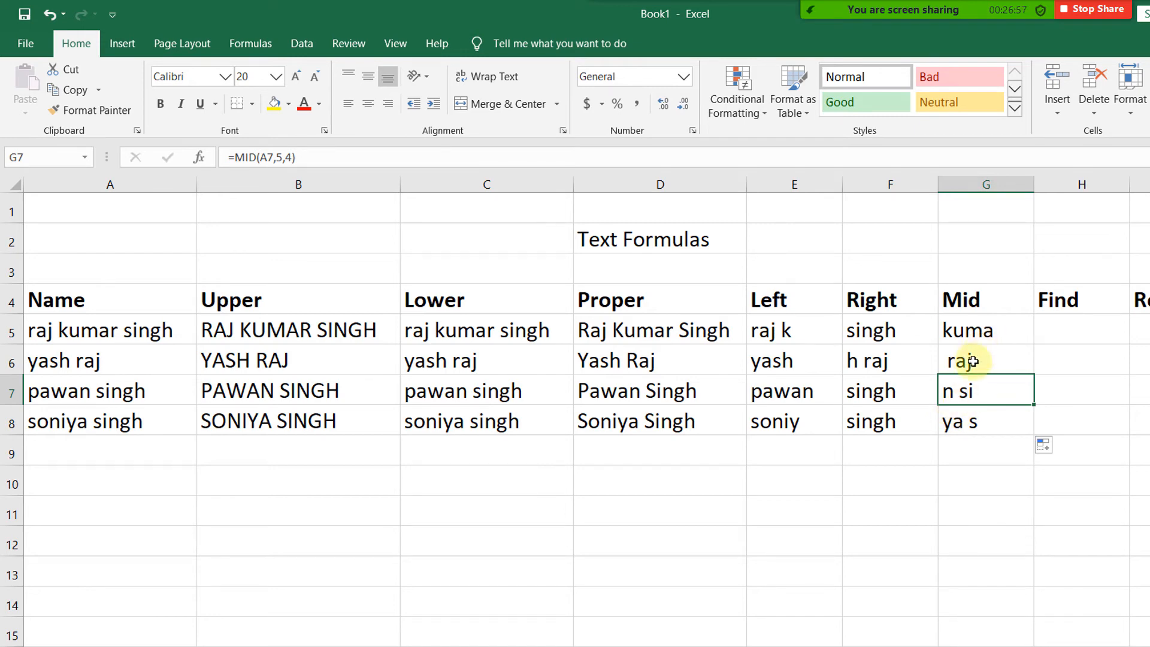
click(957, 446)
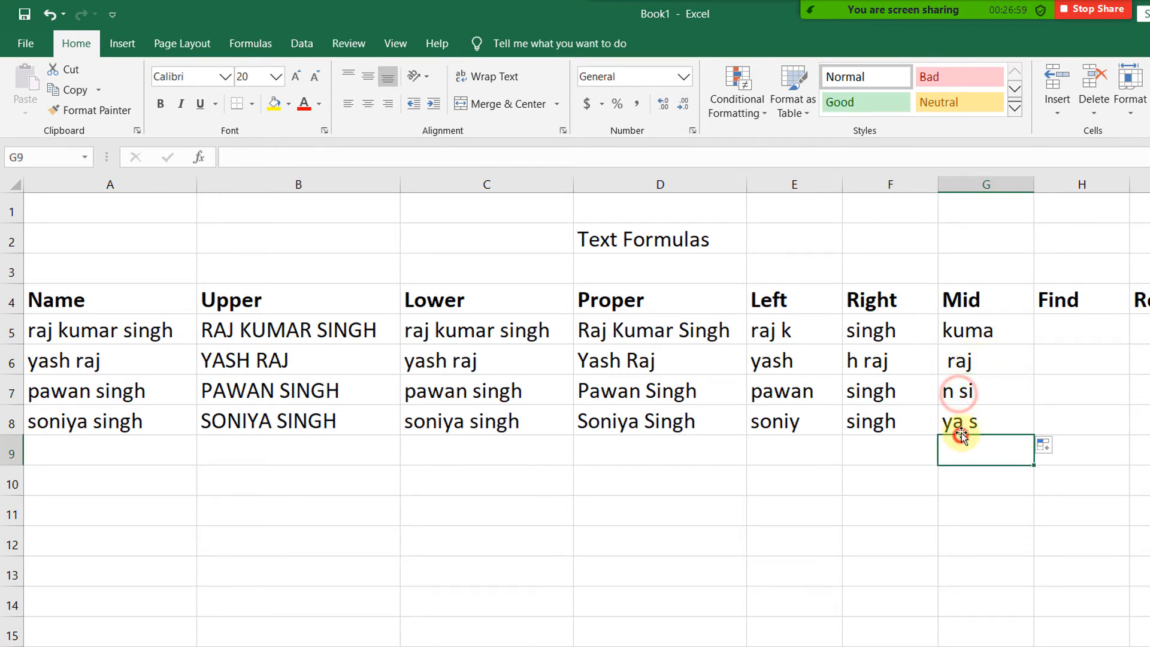
click(962, 418)
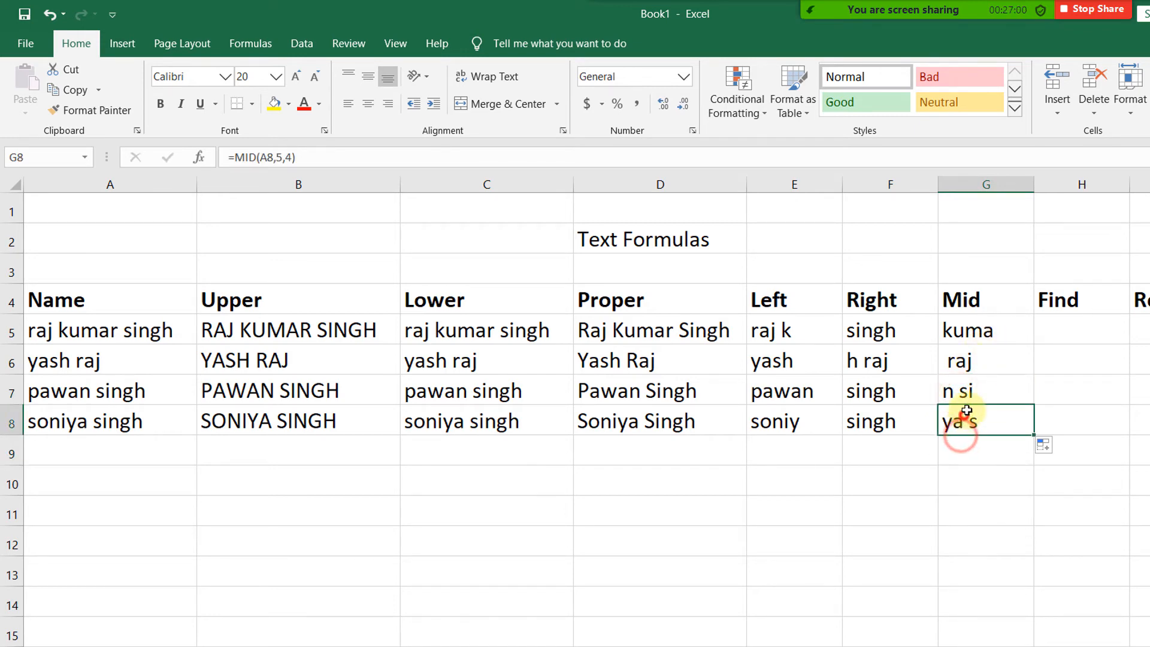
click(997, 330)
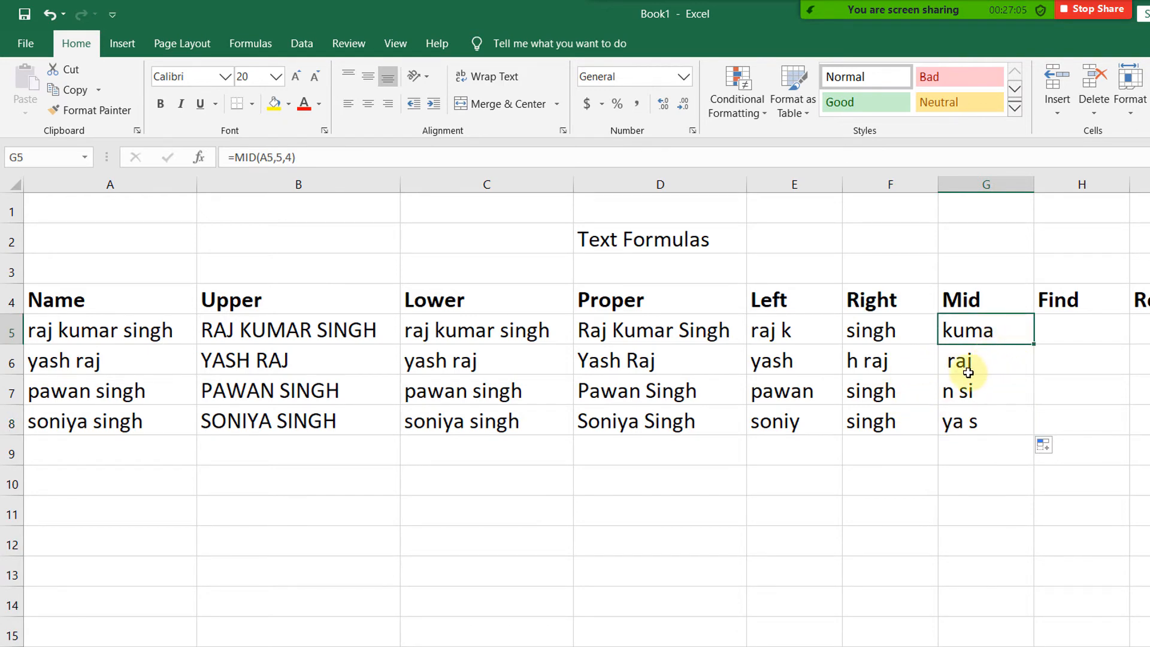
Begin a FIND formula in cell H5 of the Find column with "a" as the text to find and A5 as the text to search
click(1071, 334)
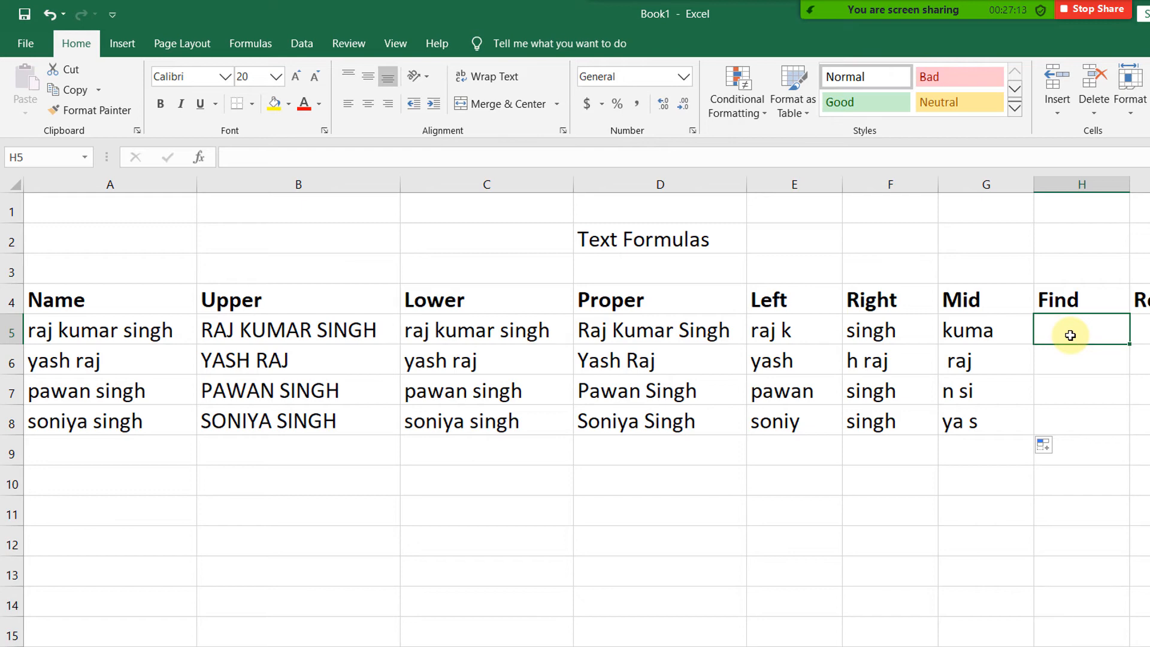
text(=)
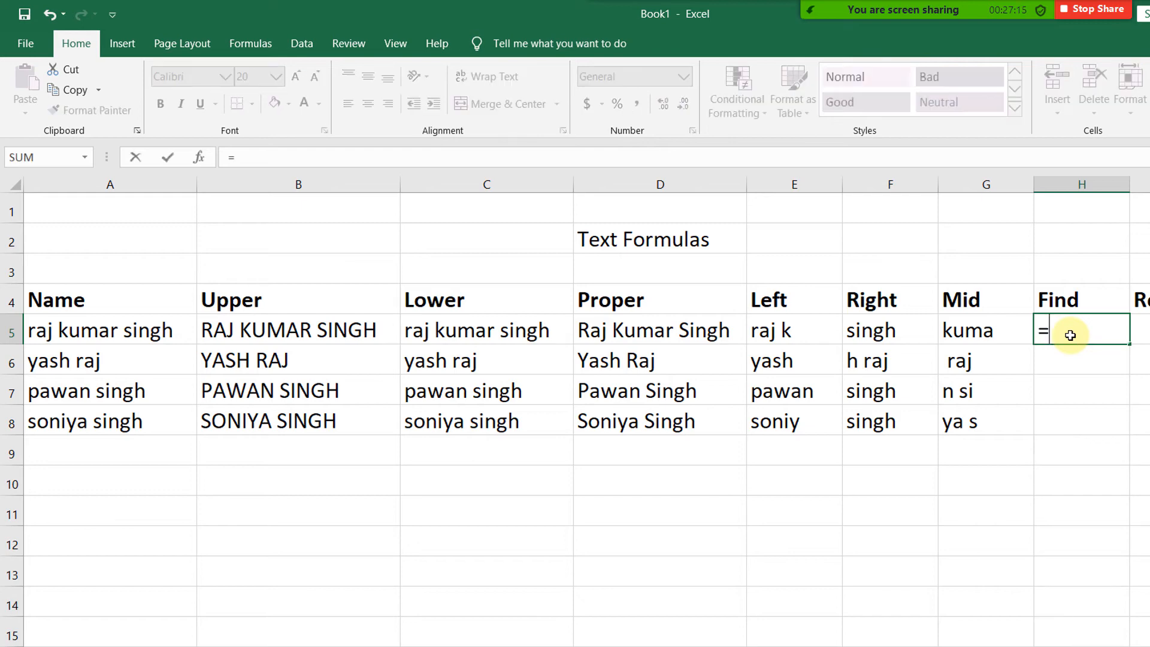
text(find)
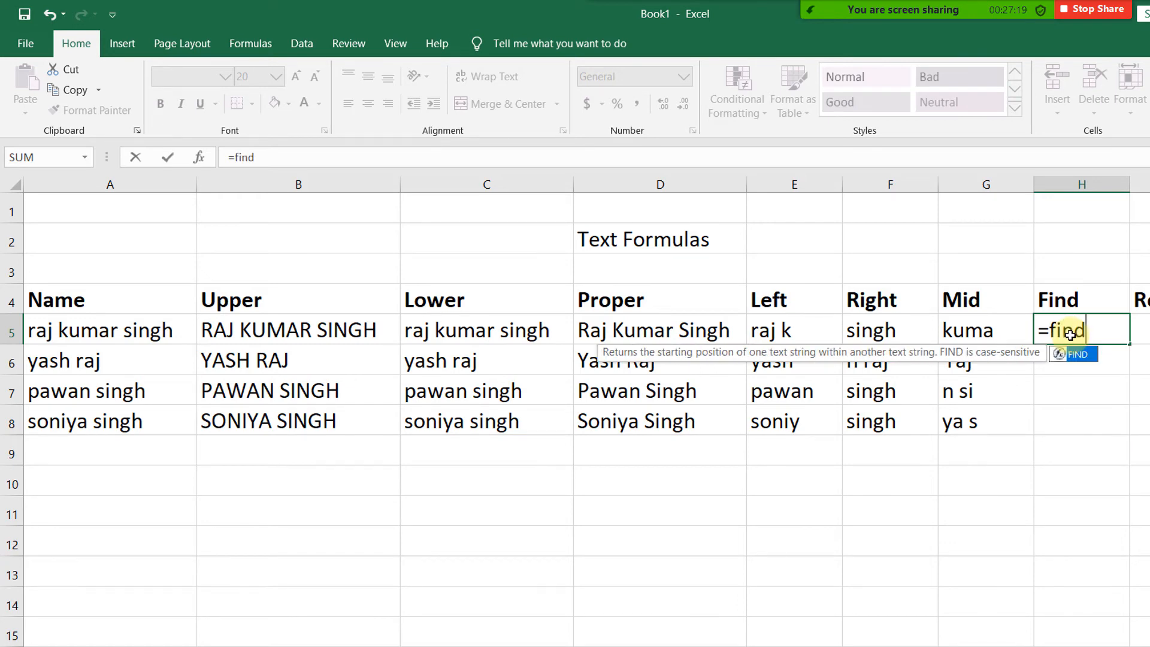
text(("a)
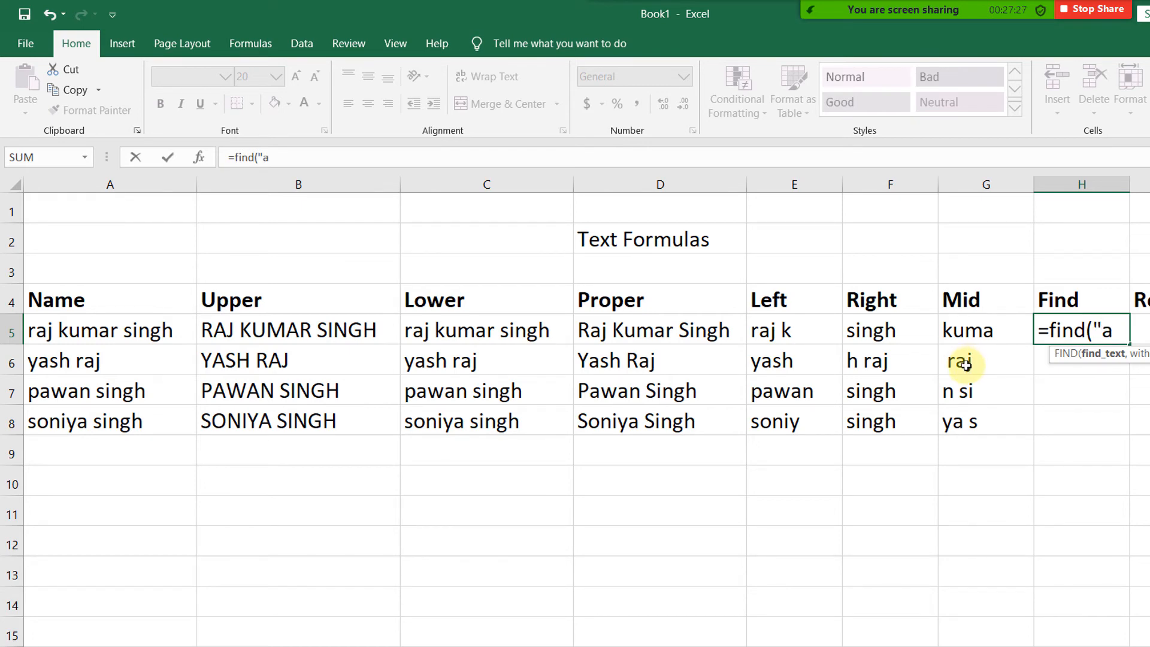
text("))
key(BackSpace)
text(,)
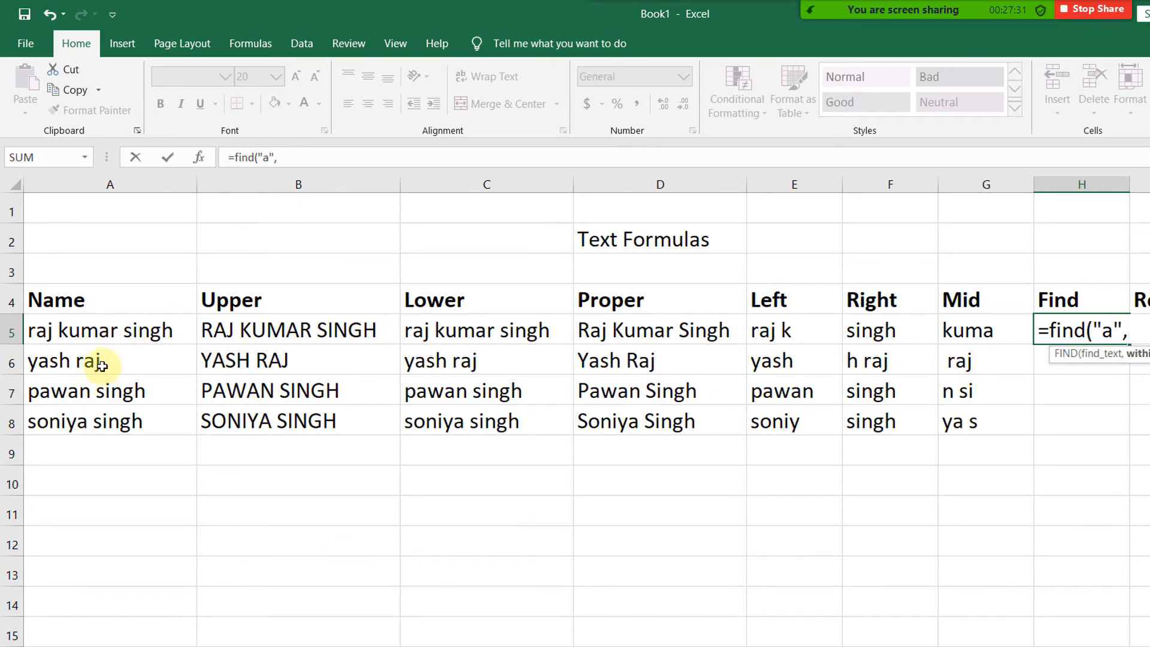
click(75, 331)
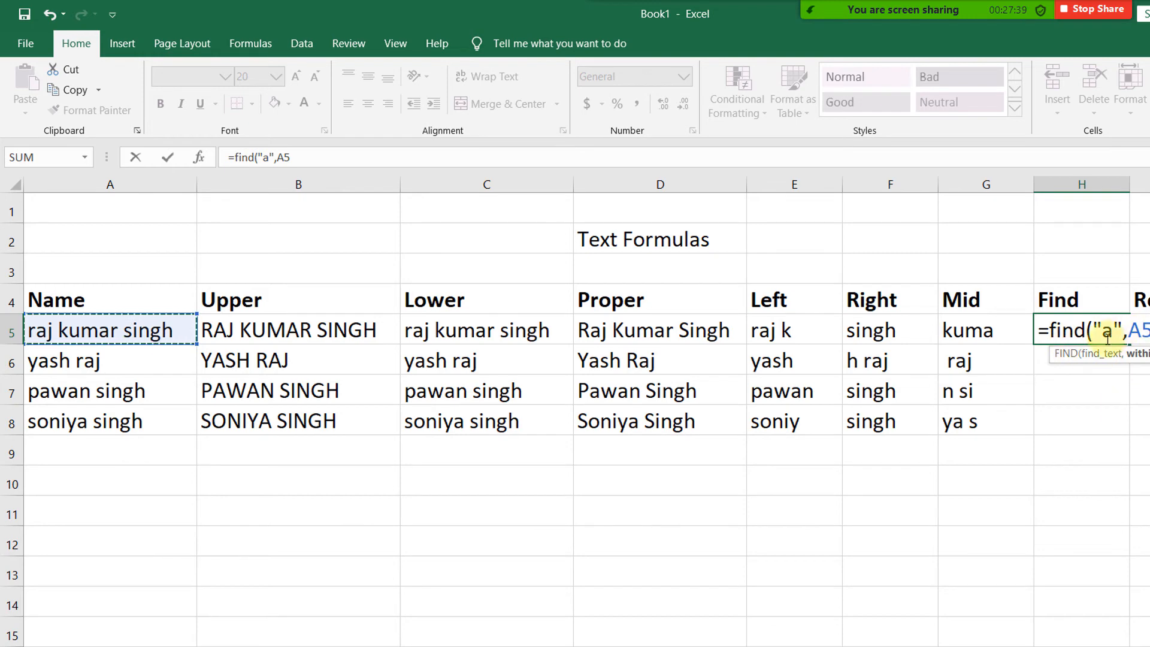
Review the "a" search argument and complete the formula in cell H5 as =FIND("a",A5)
drag(1100, 338, 1116, 338)
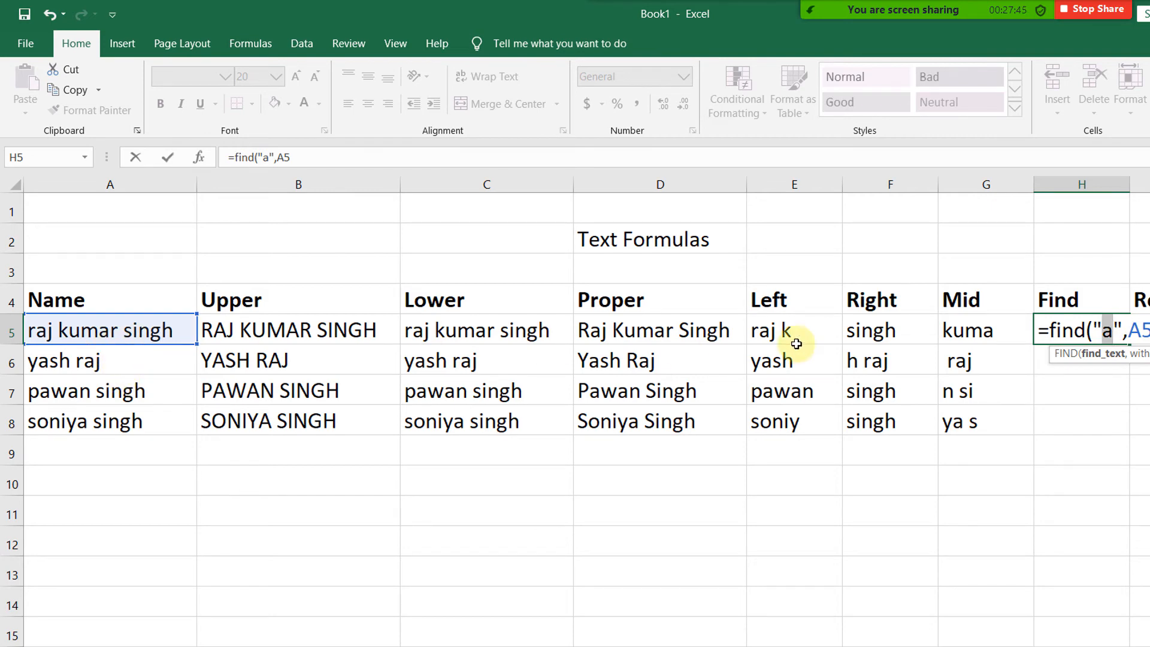
click(1106, 327)
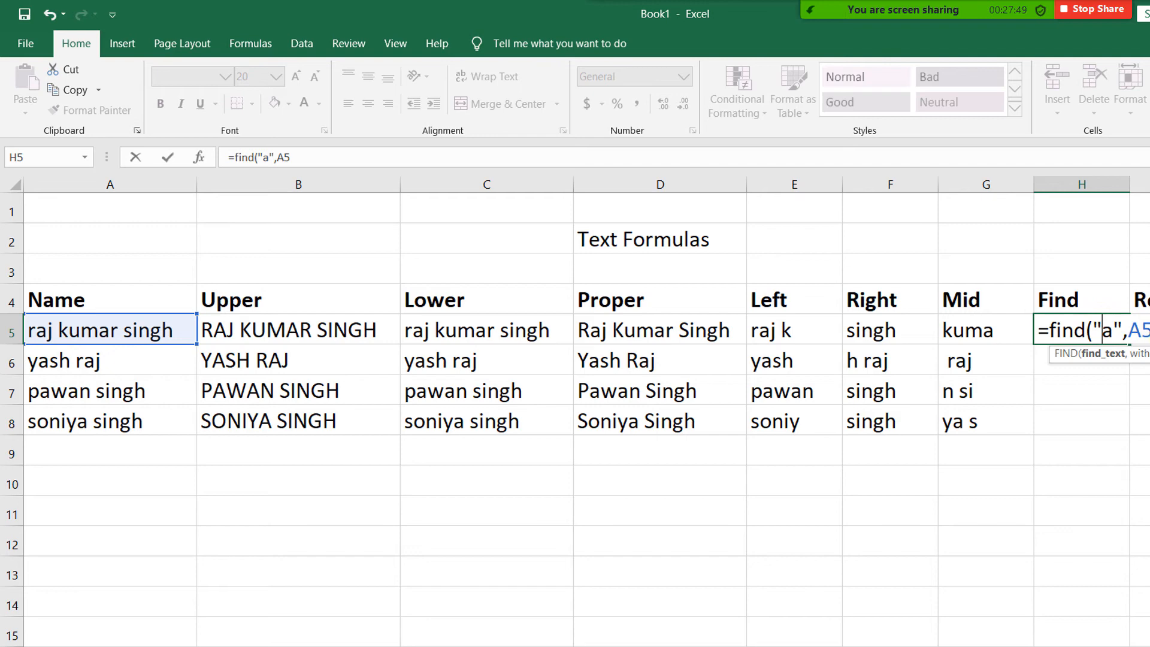
click(1126, 330)
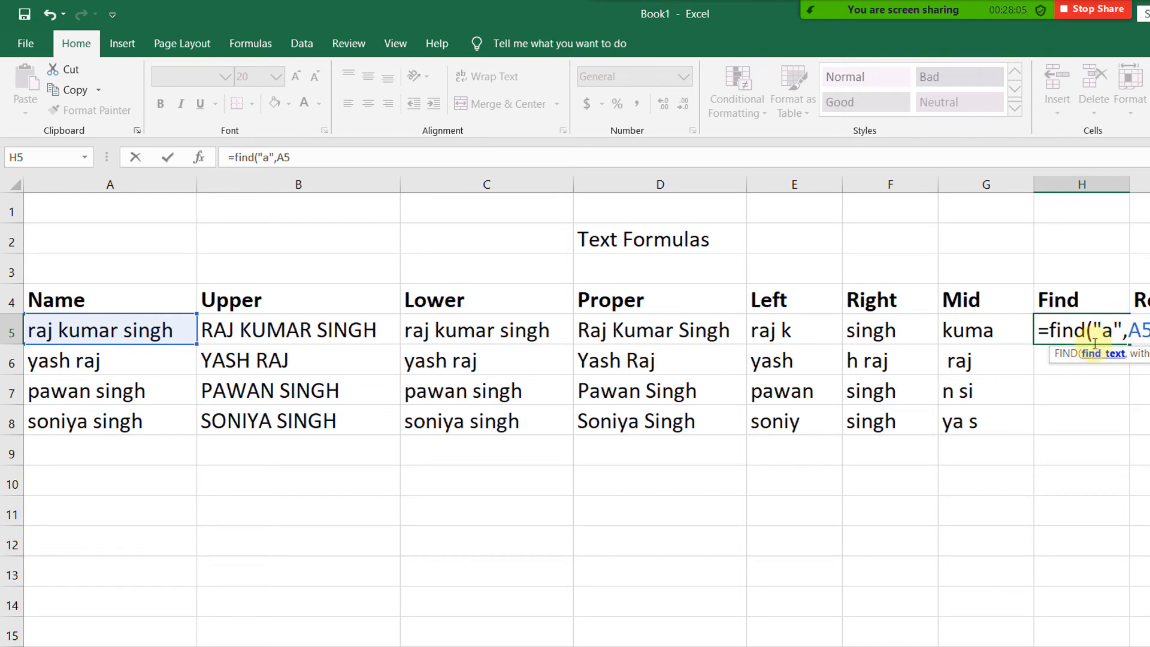
click(1124, 331)
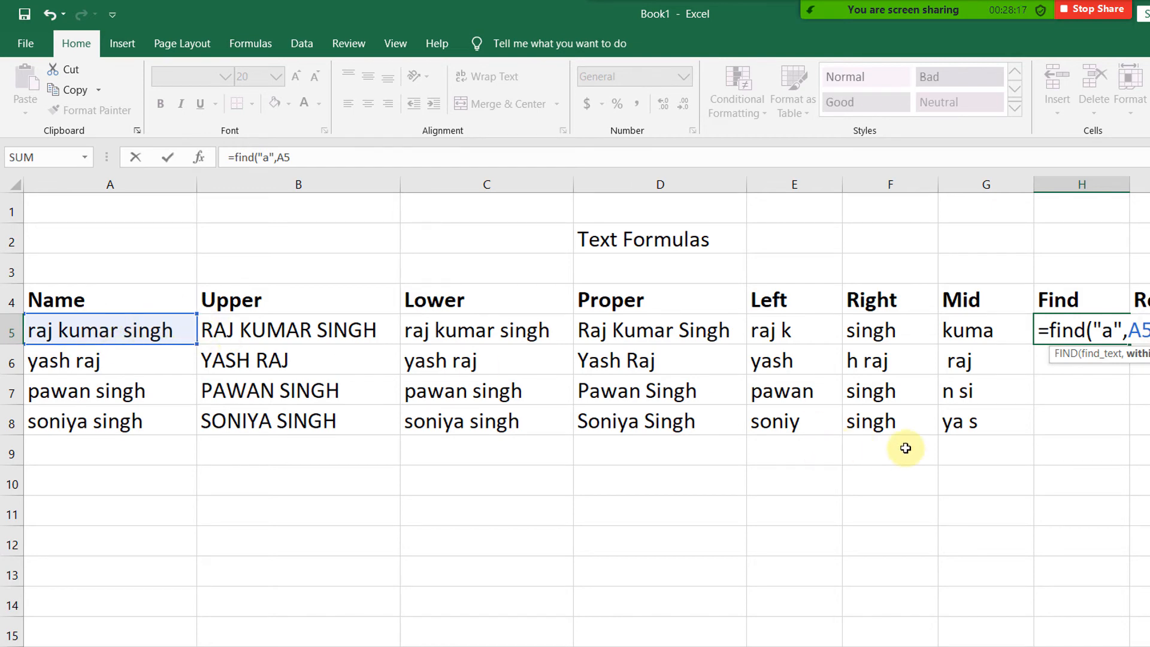
text())
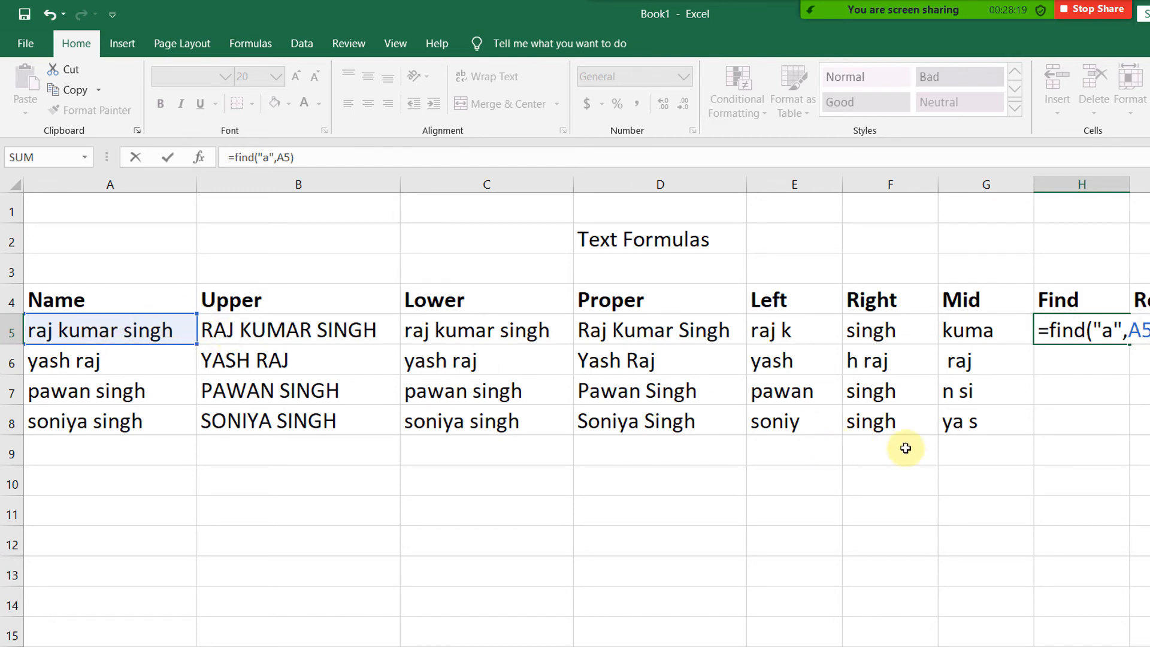
key(Return)
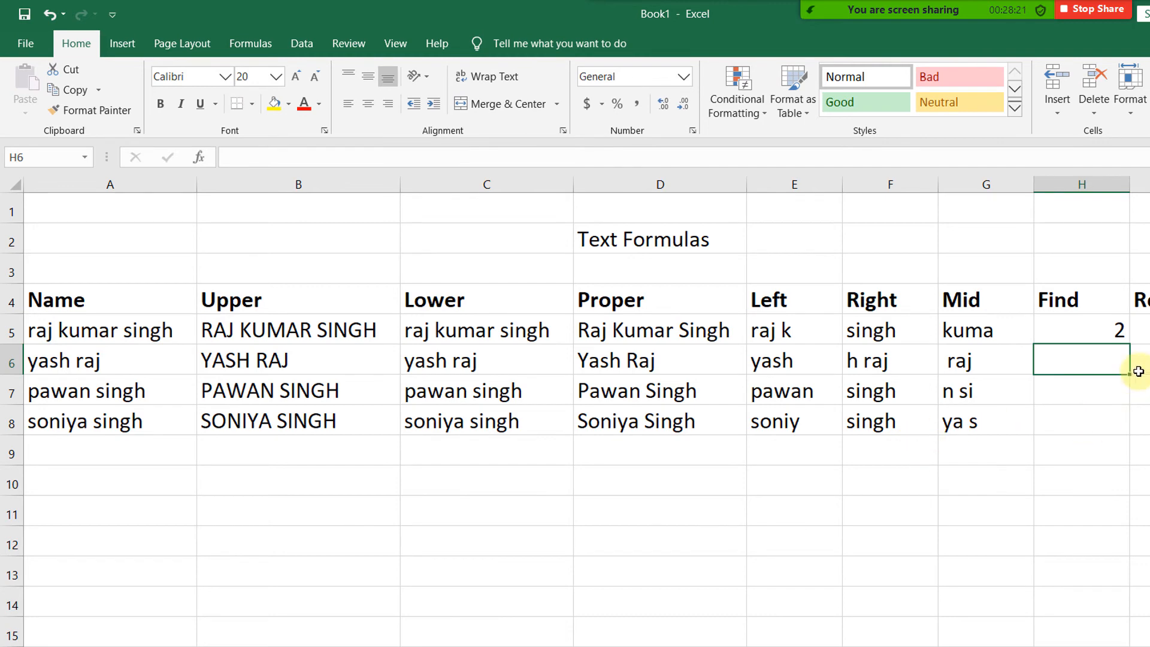
Fill the FIND formula from H5 down to H8 and check the results in the Find column
click(1089, 335)
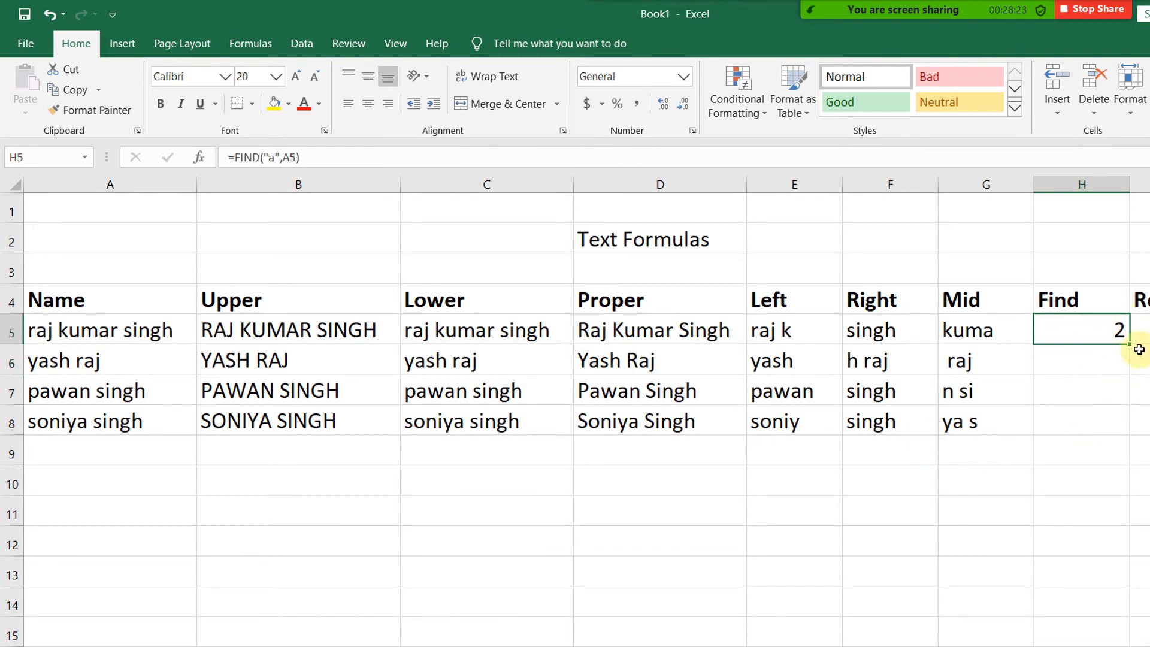
drag(1129, 348, 1115, 434)
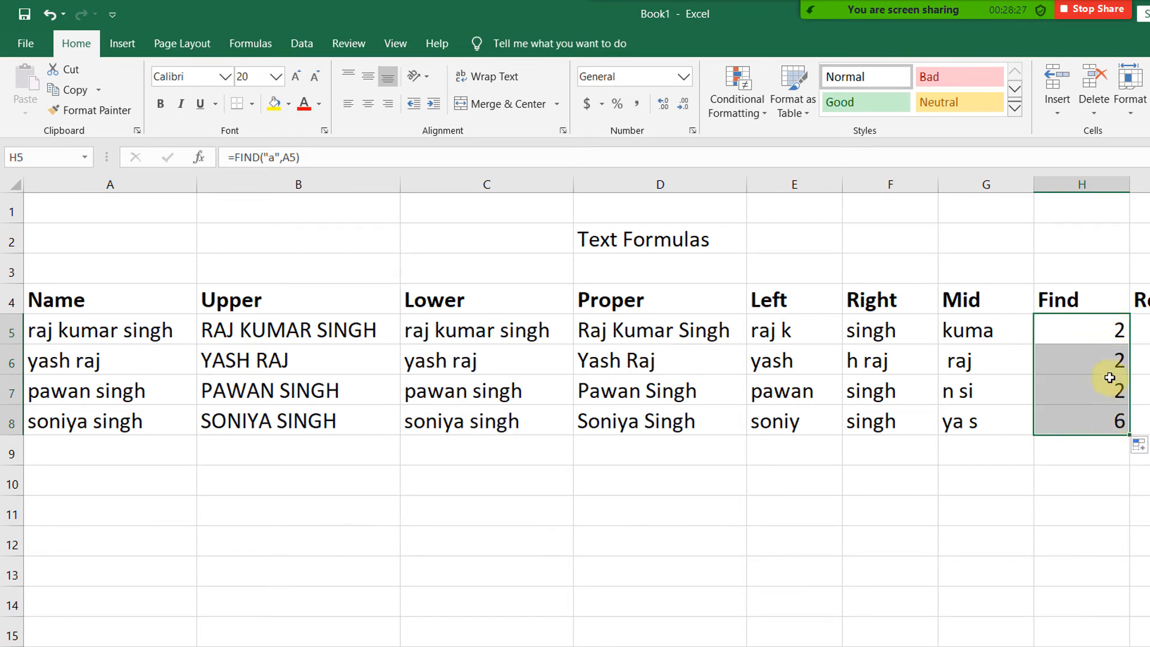
drag(1109, 360, 1109, 386)
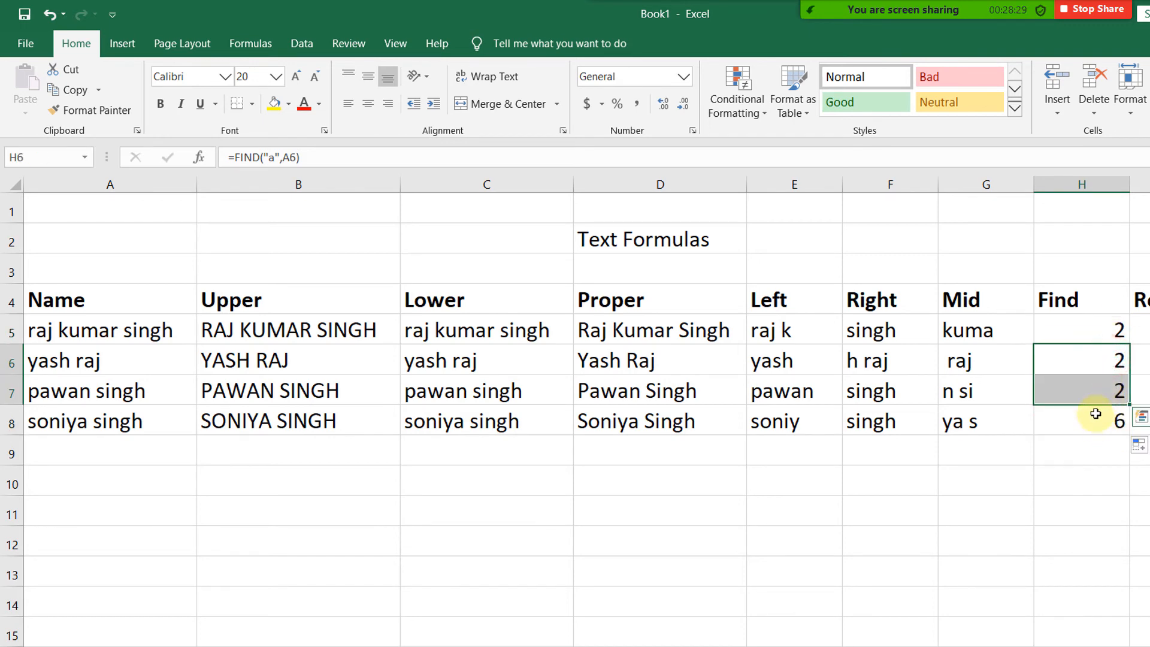
click(1104, 327)
click(1101, 390)
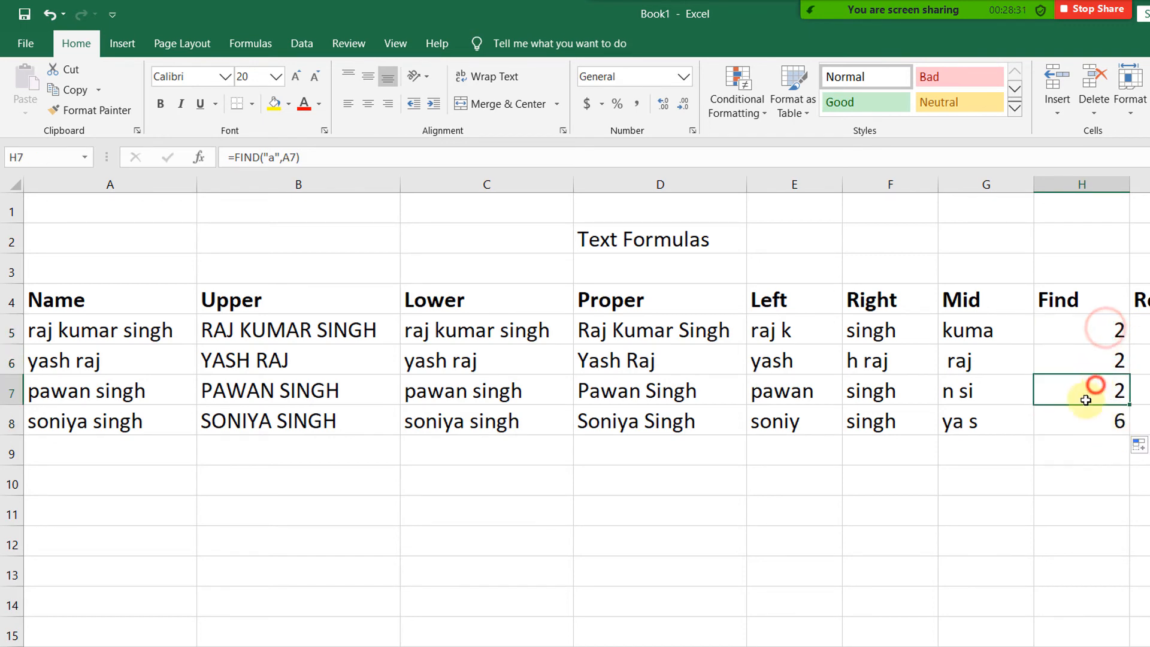
click(1080, 419)
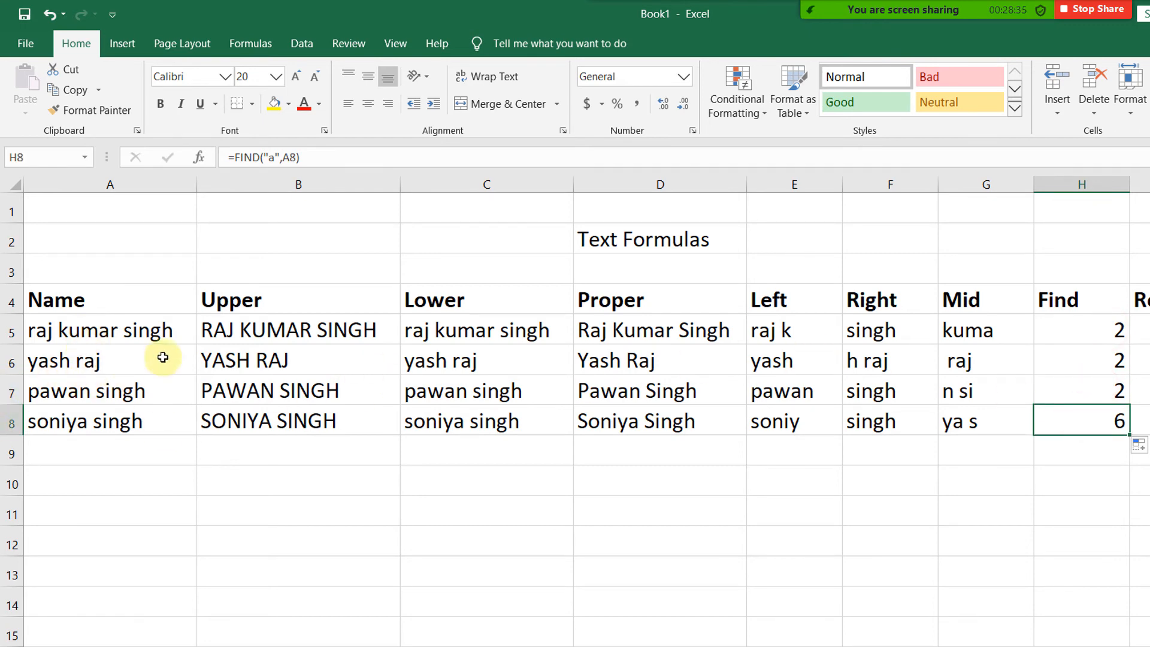
Review the FIND formula in cell H5 and the name in A5 that it searches
click(1069, 332)
double_click(1069, 332)
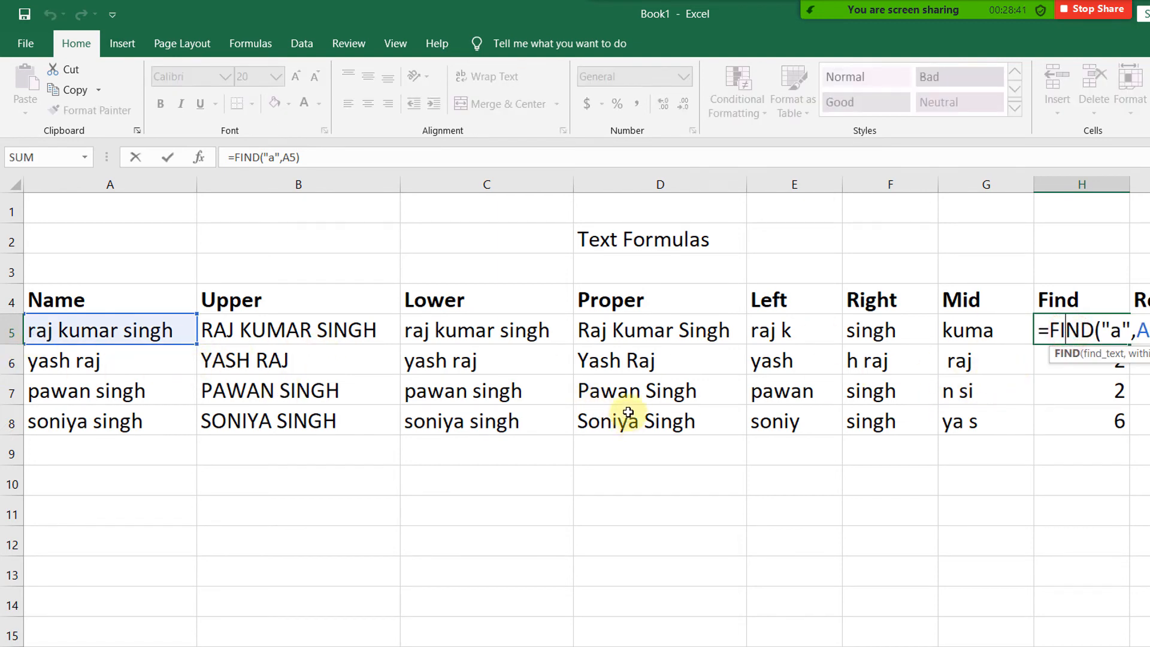
key(Return)
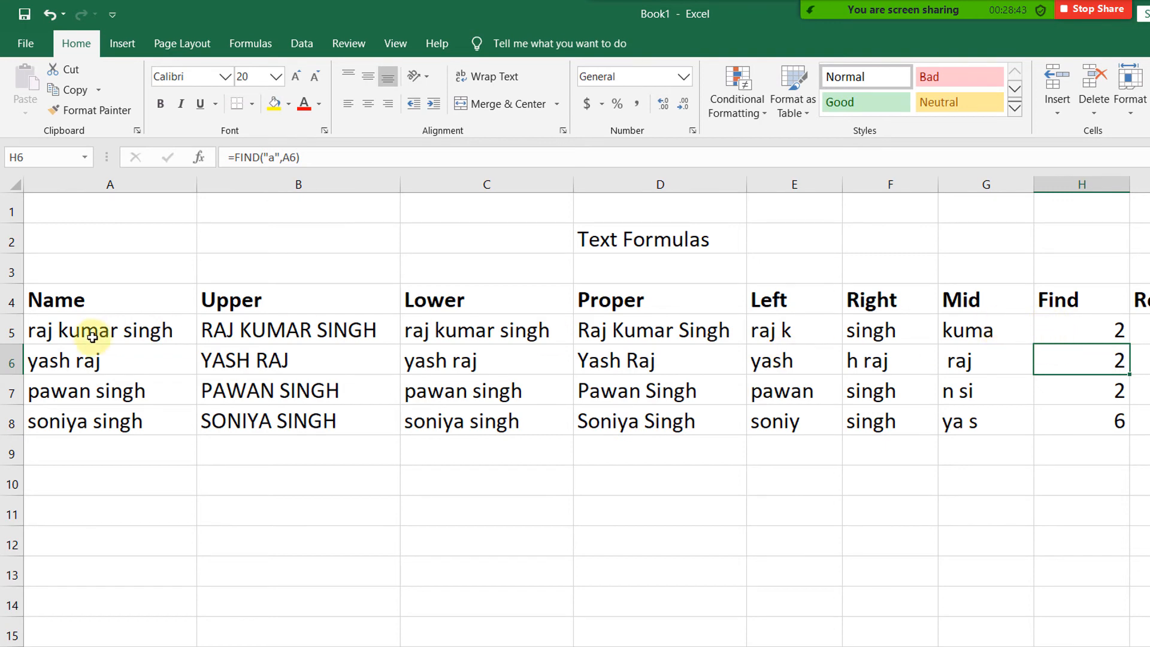
click(60, 330)
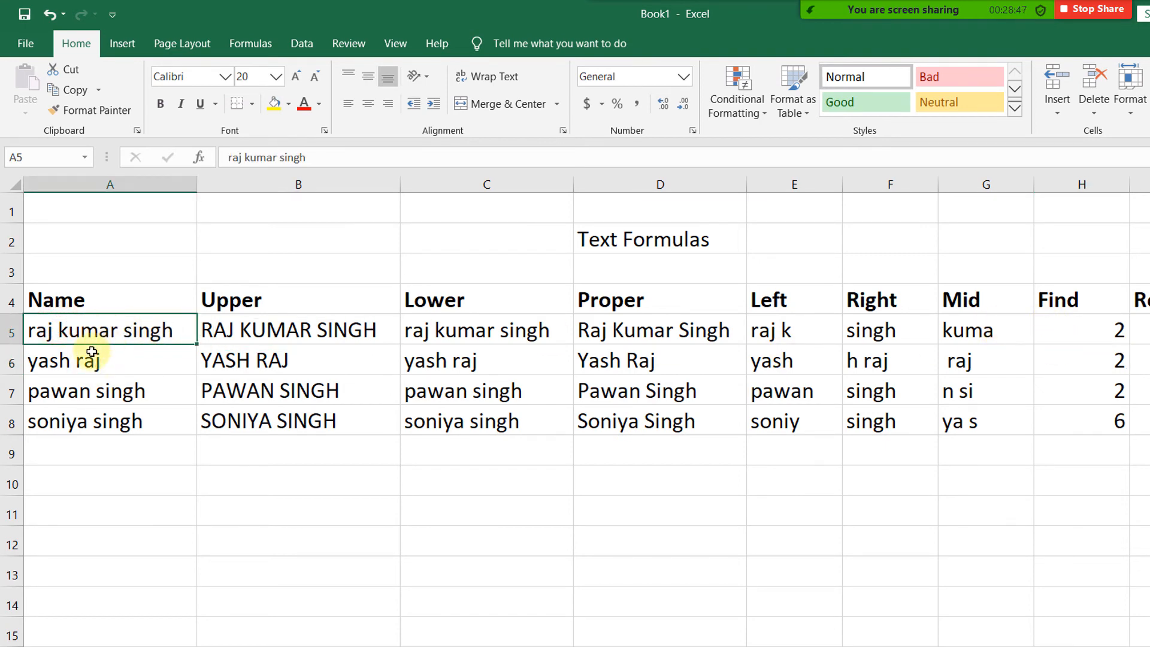
Add a start position of 3 to the FIND formula in H5, making it =FIND("a",A5,3)
click(1071, 326)
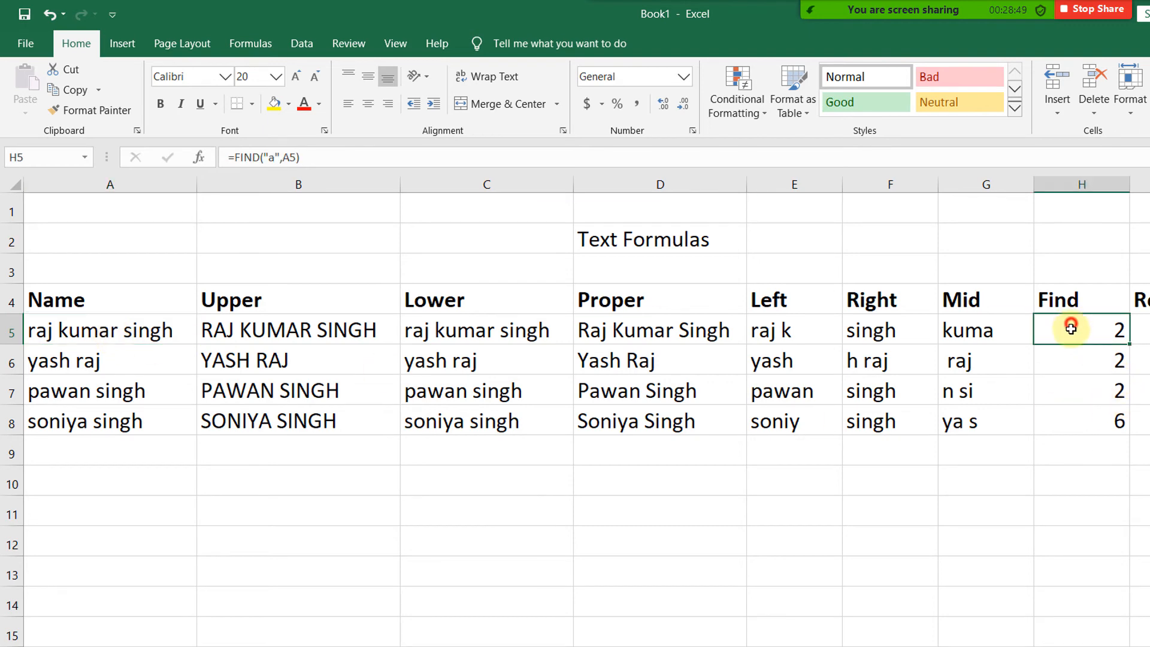
double_click(1072, 330)
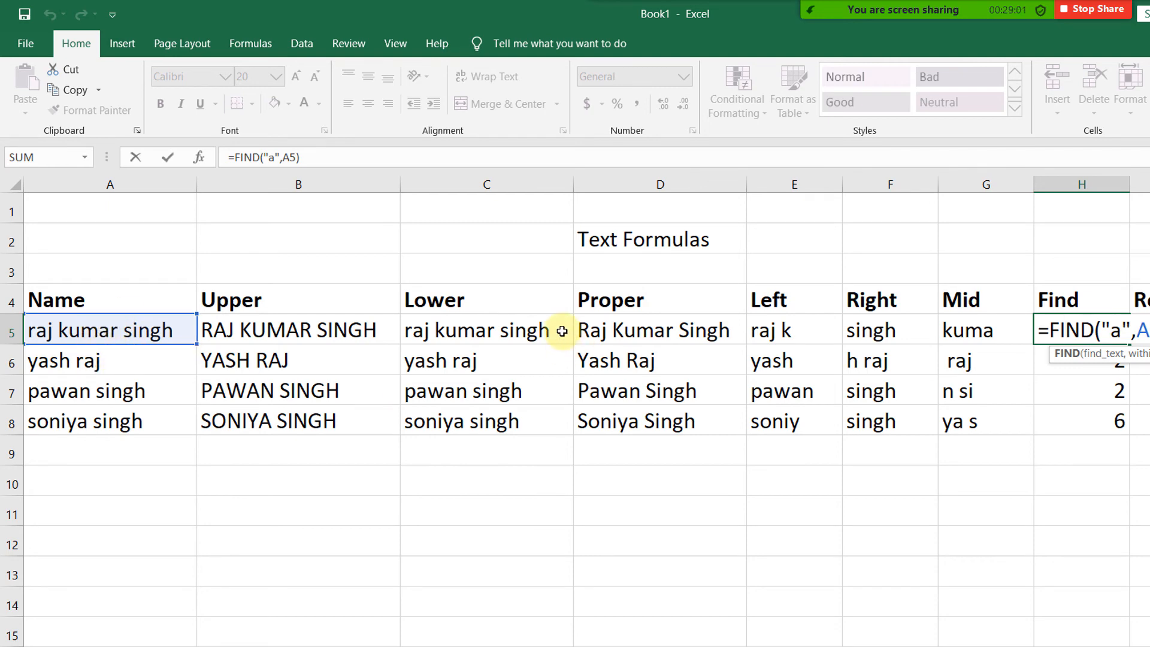
click(1146, 328)
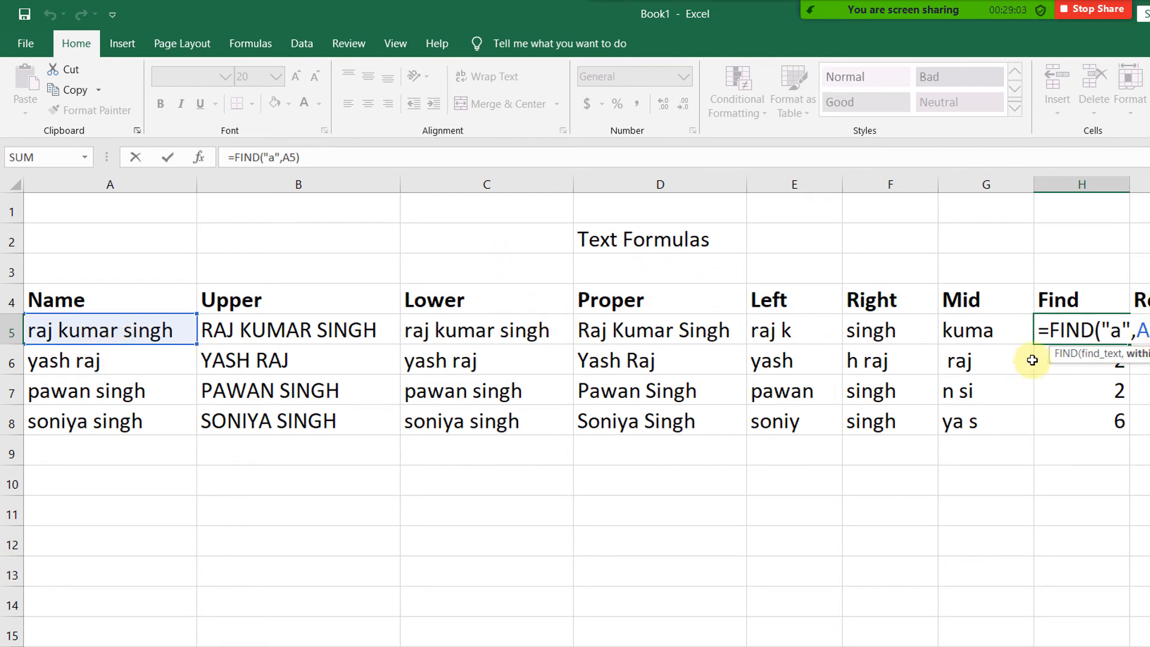
text(,3)
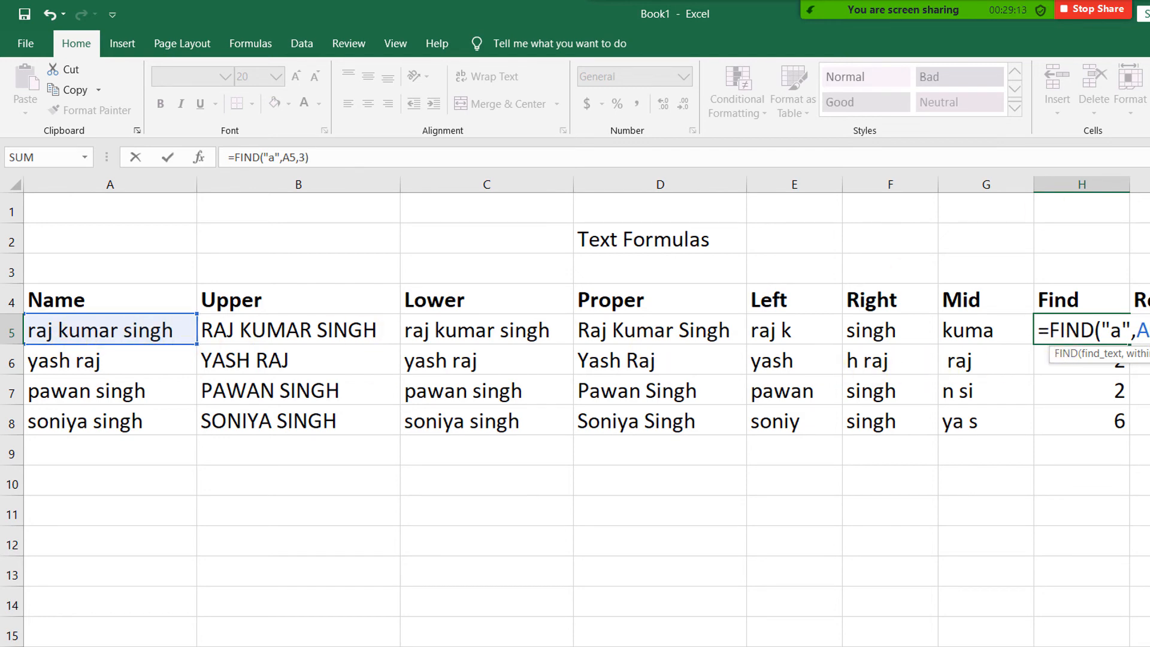
key(Return)
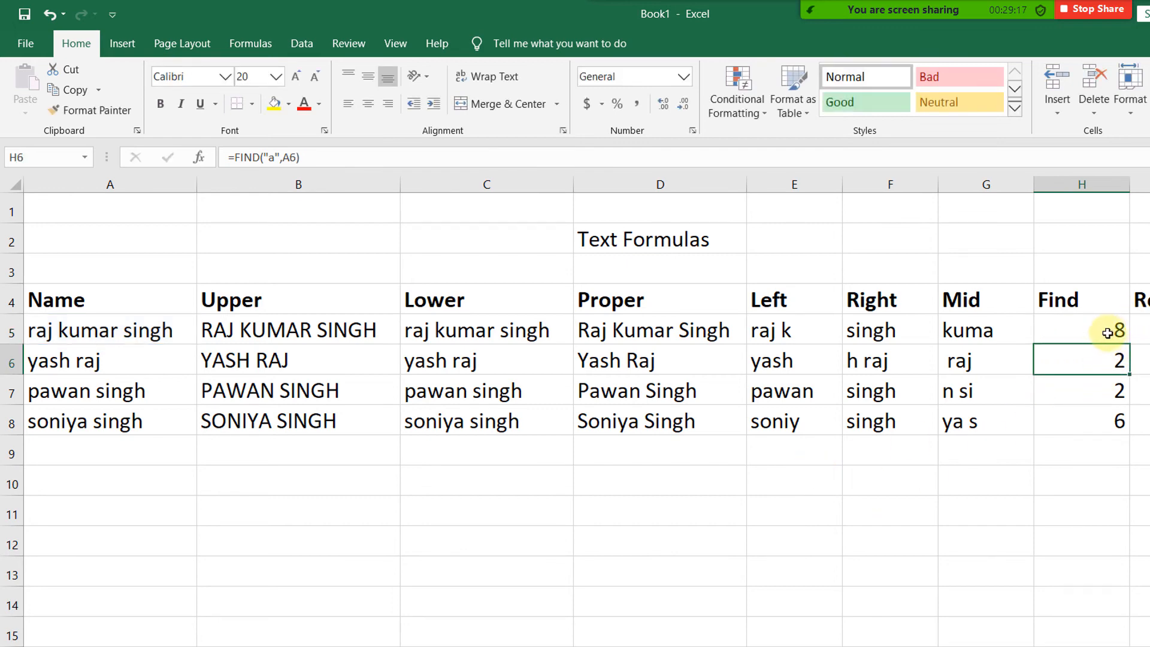
Remove the start position from the FIND formula in H5
click(1108, 333)
double_click(1105, 332)
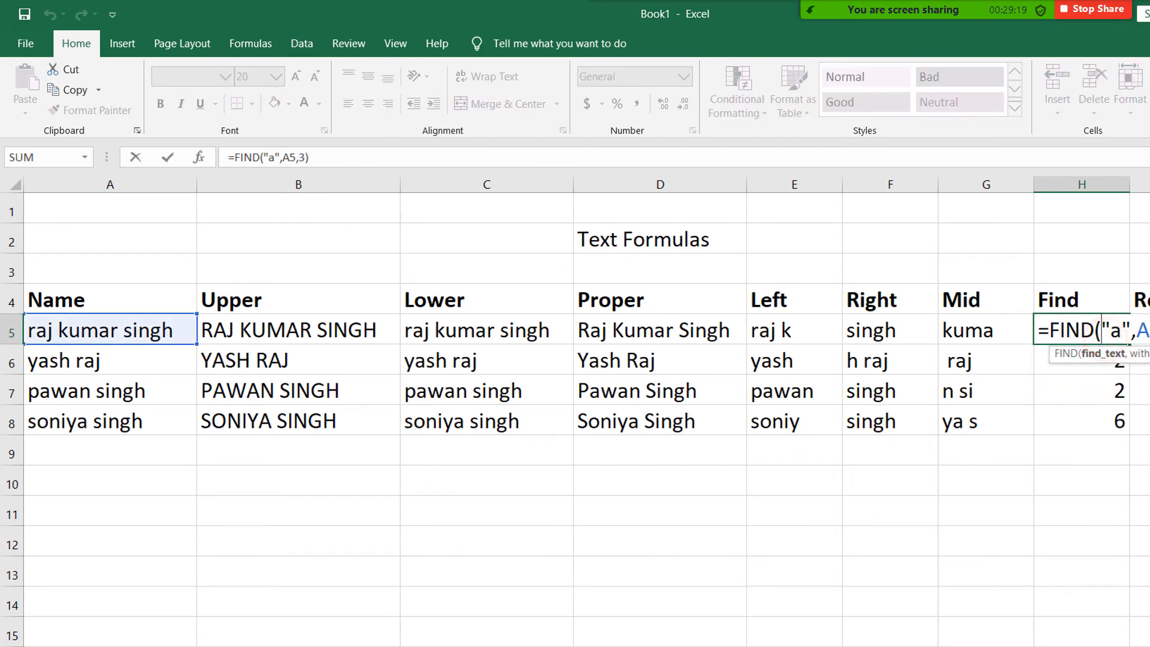
key(Right)
key(Right)
key(Right)
key(Right)
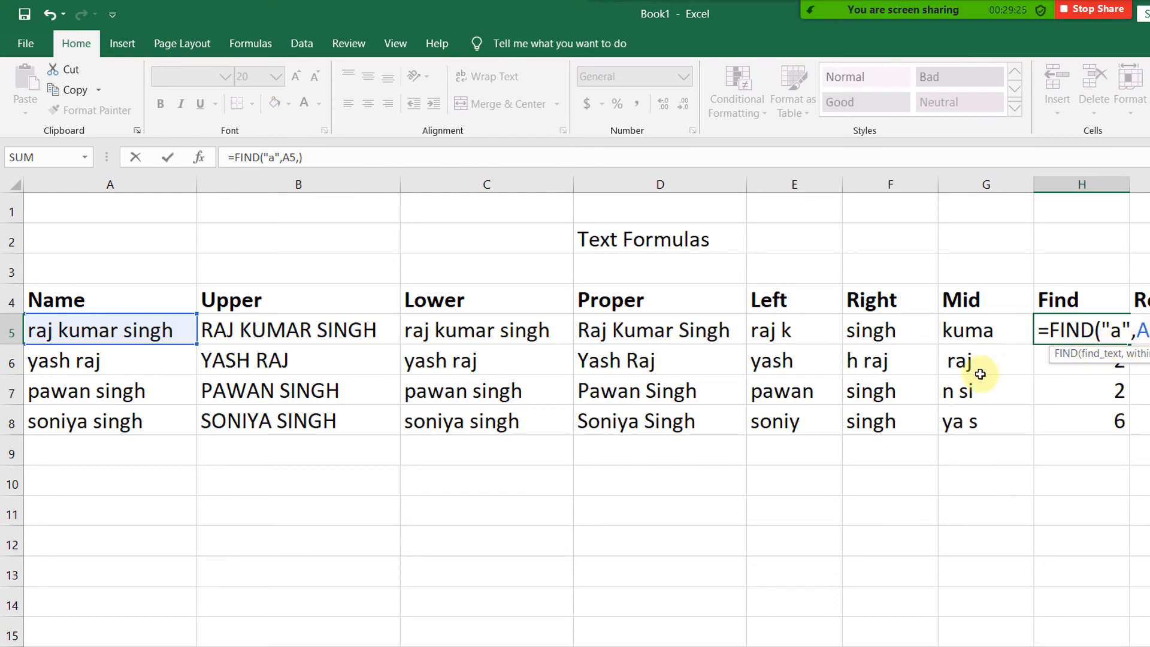
key(Return)
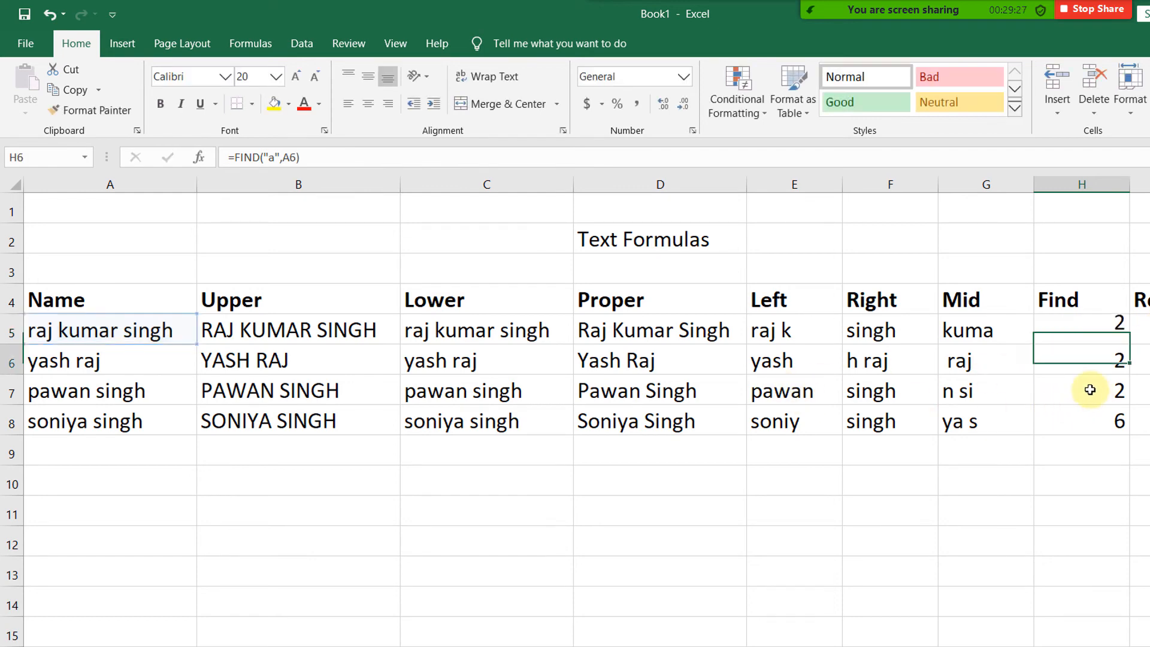
Set the start position in the H5 FIND formula to 3 again, giving =FIND("a",A5,3)
click(1107, 333)
double_click(1107, 334)
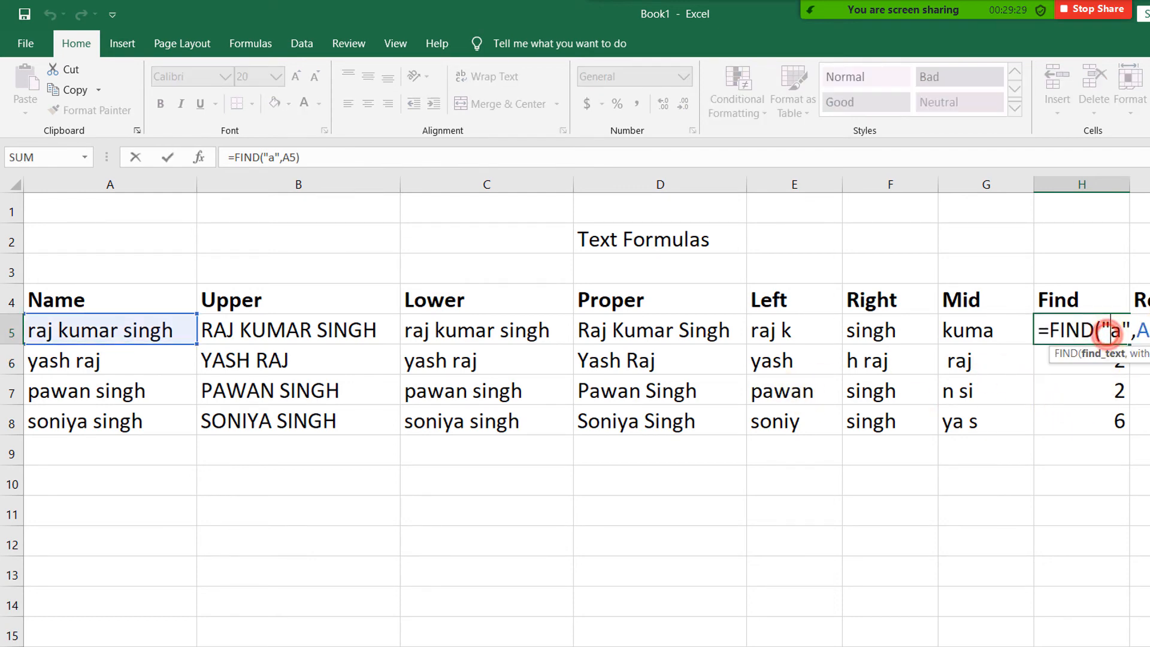
text(,)
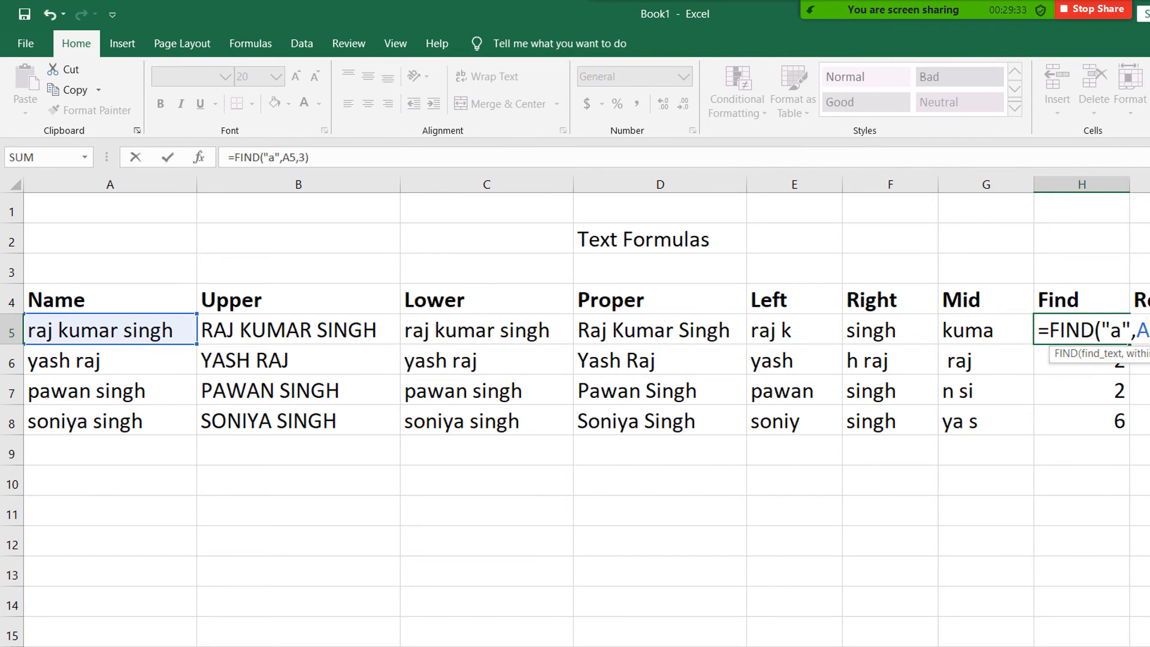
text(3)
key(Return)
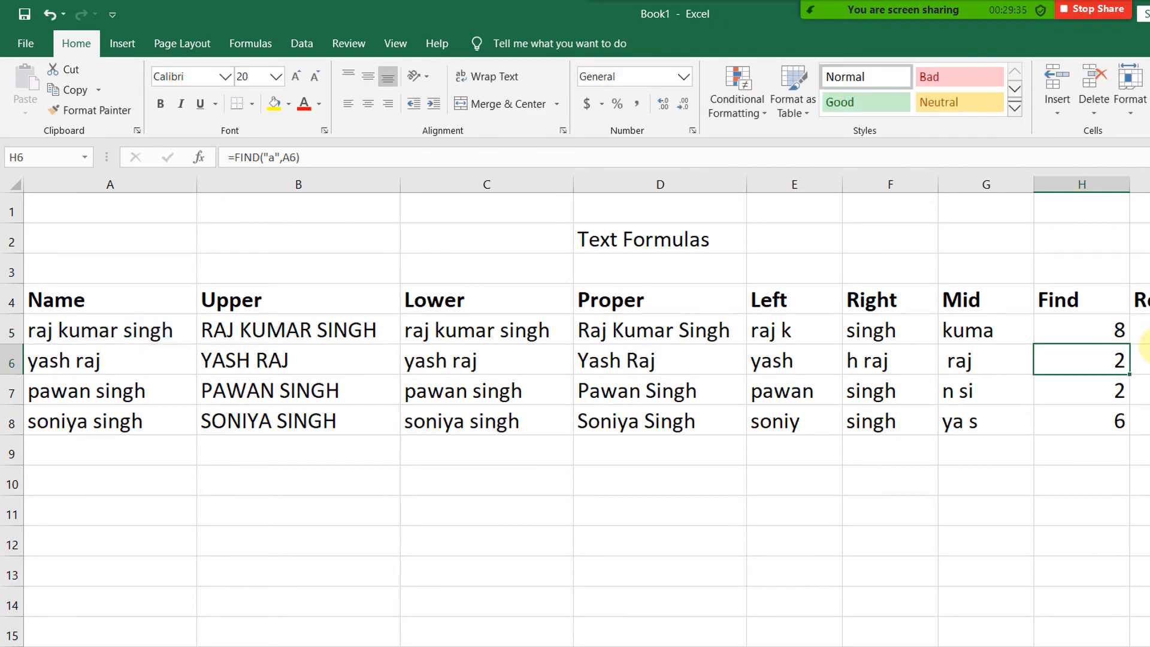
Clear the start position of 3 from the formula in H5 so FIND searches from the first character
click(1125, 331)
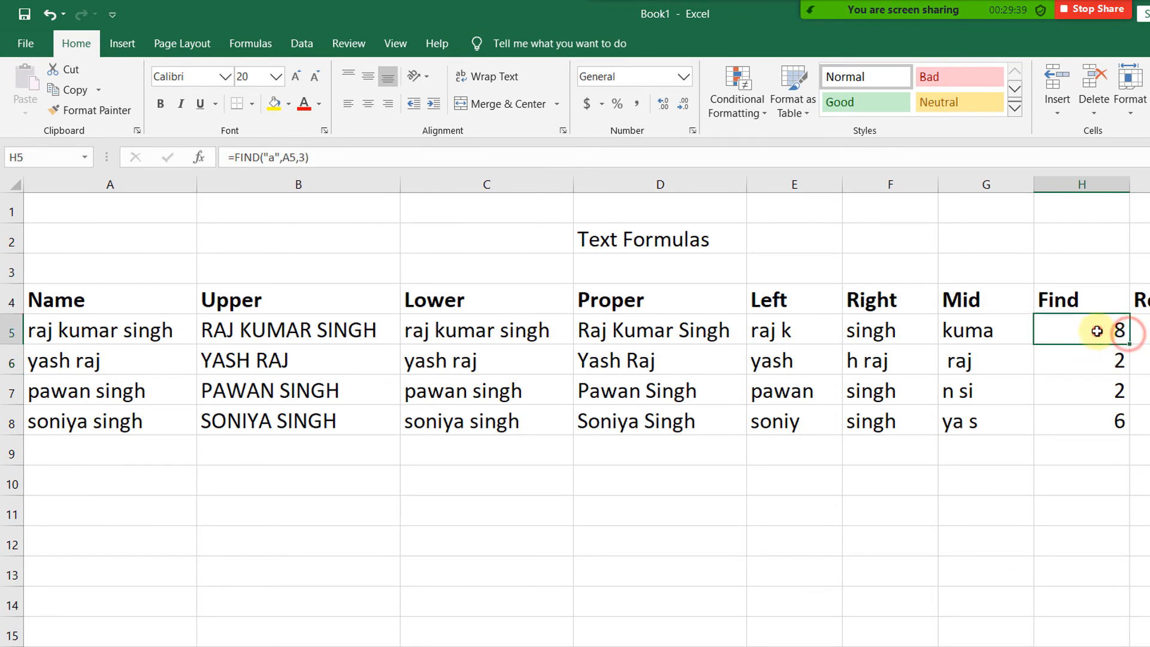
double_click(1100, 331)
key(End)
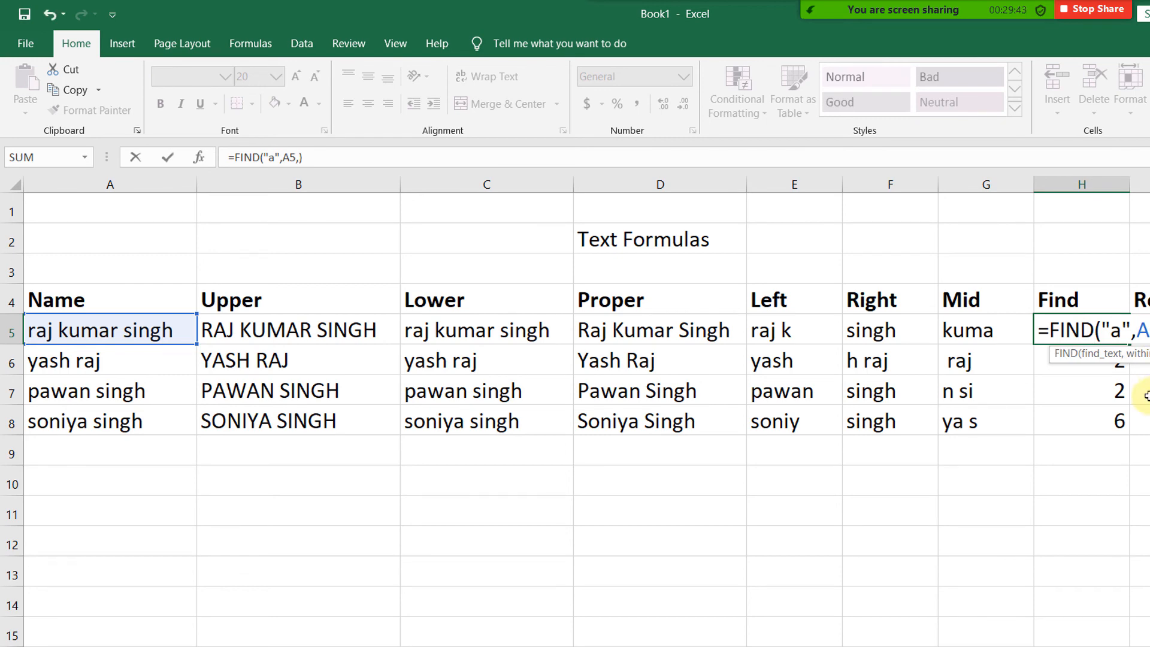
key(Return)
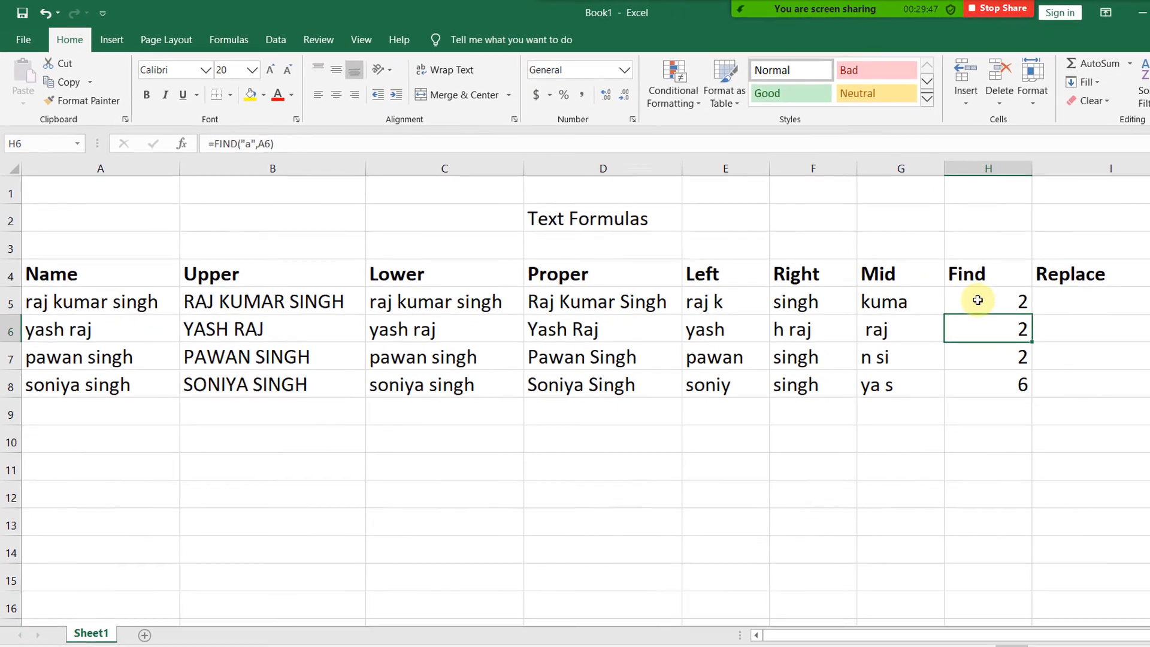
Enter a REPLACE formula in I5 that swaps 5 characters of A5, starting at character 11, for a different surname
click(1060, 295)
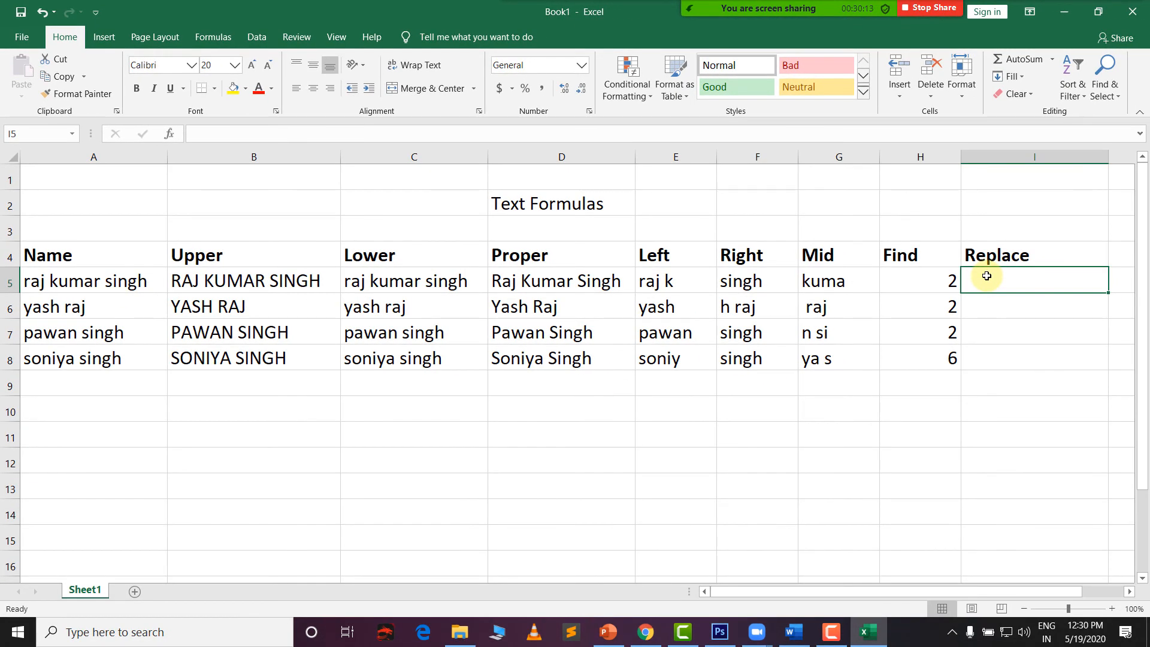
text(=repl)
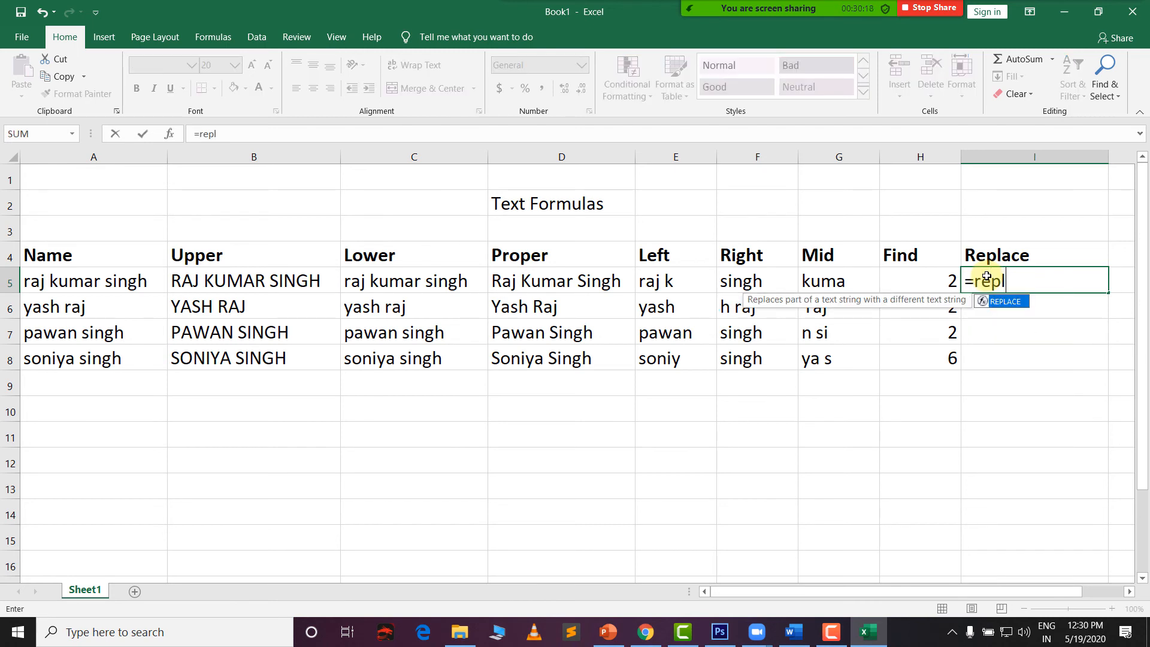
key(Tab)
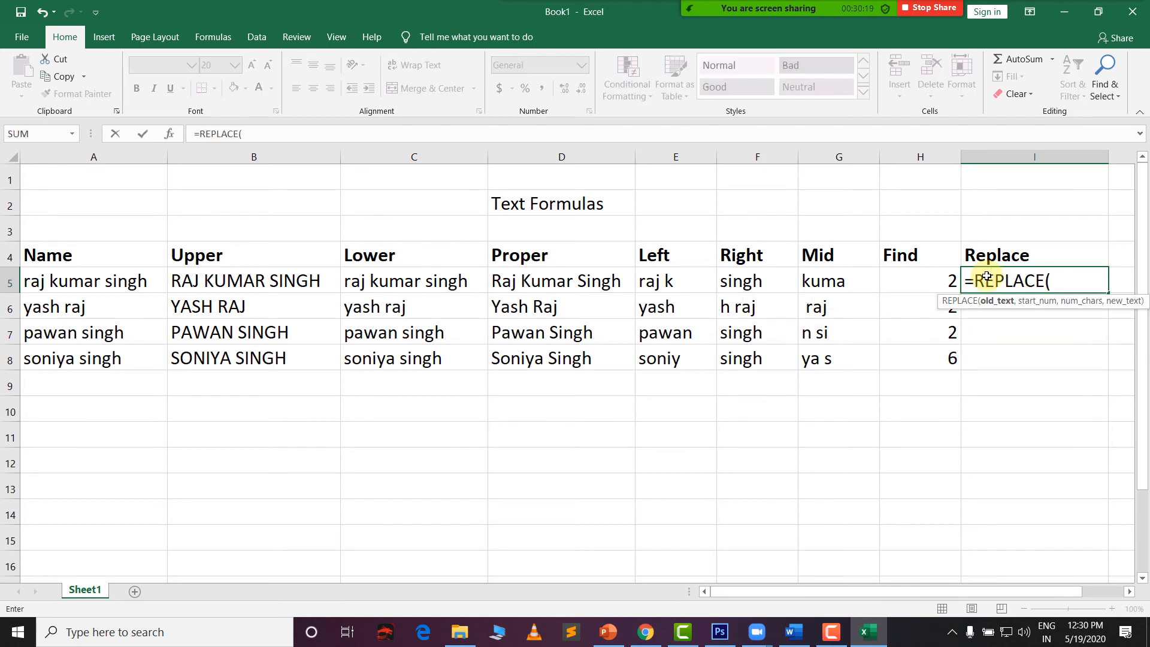
click(56, 285)
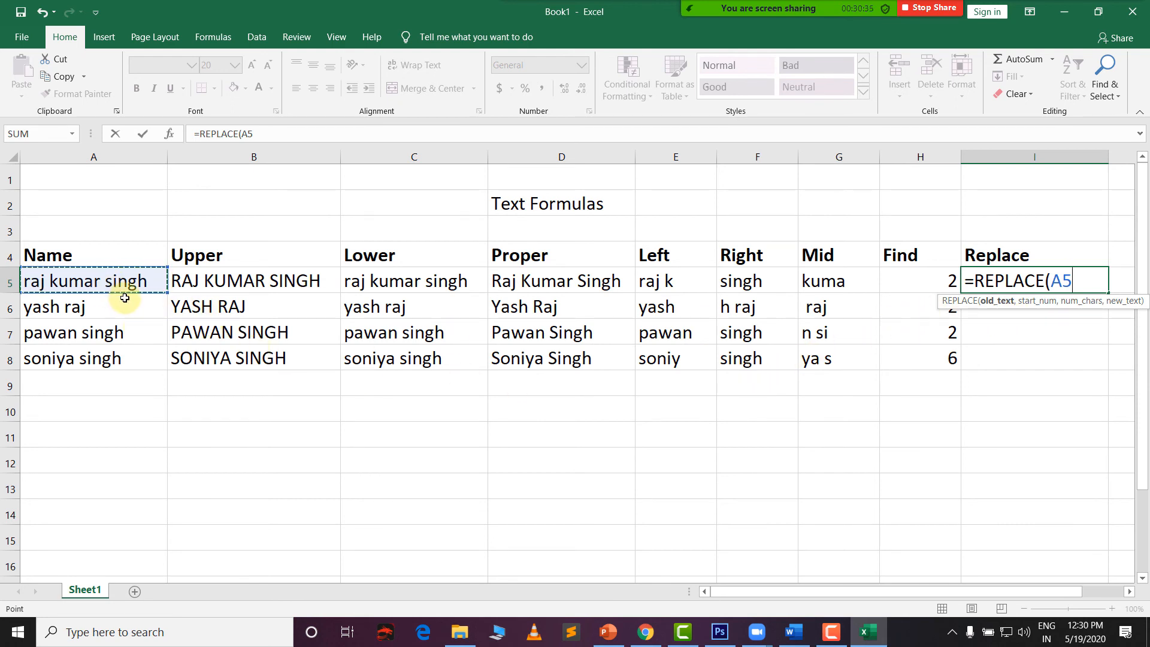
text(,)
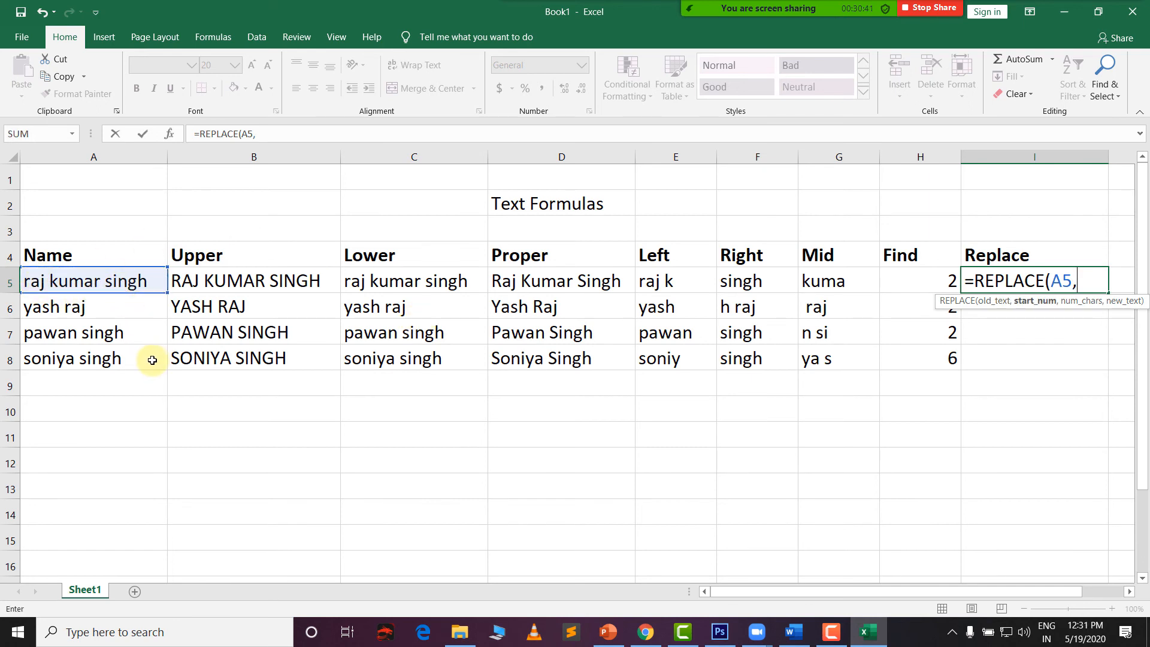
text(11)
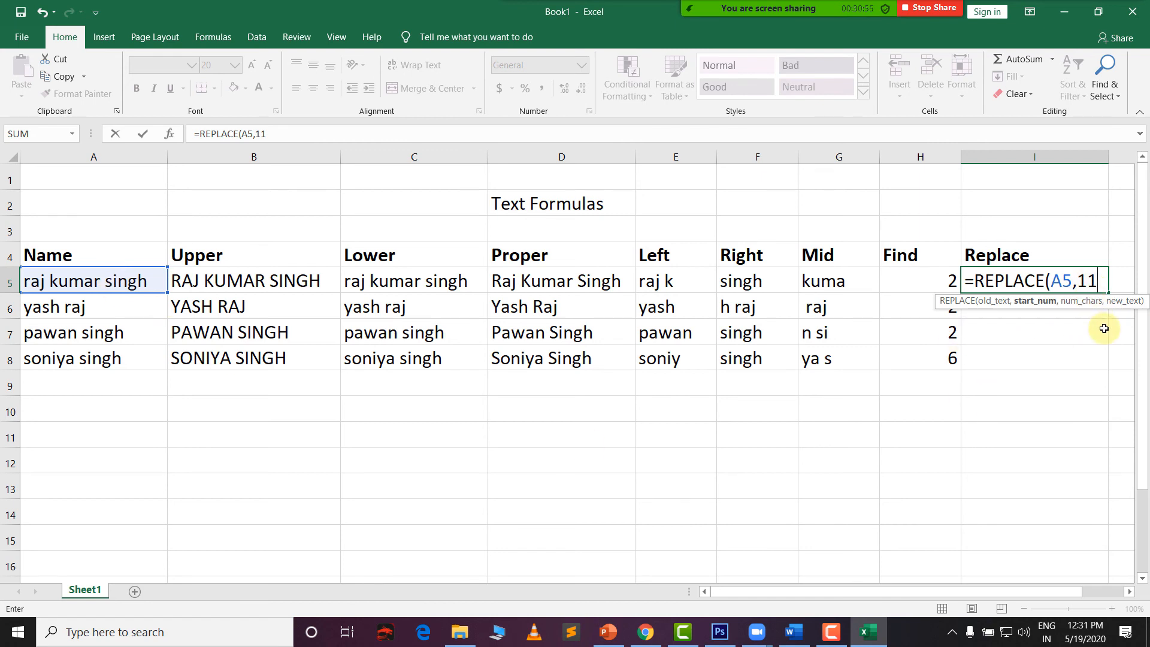
text(,)
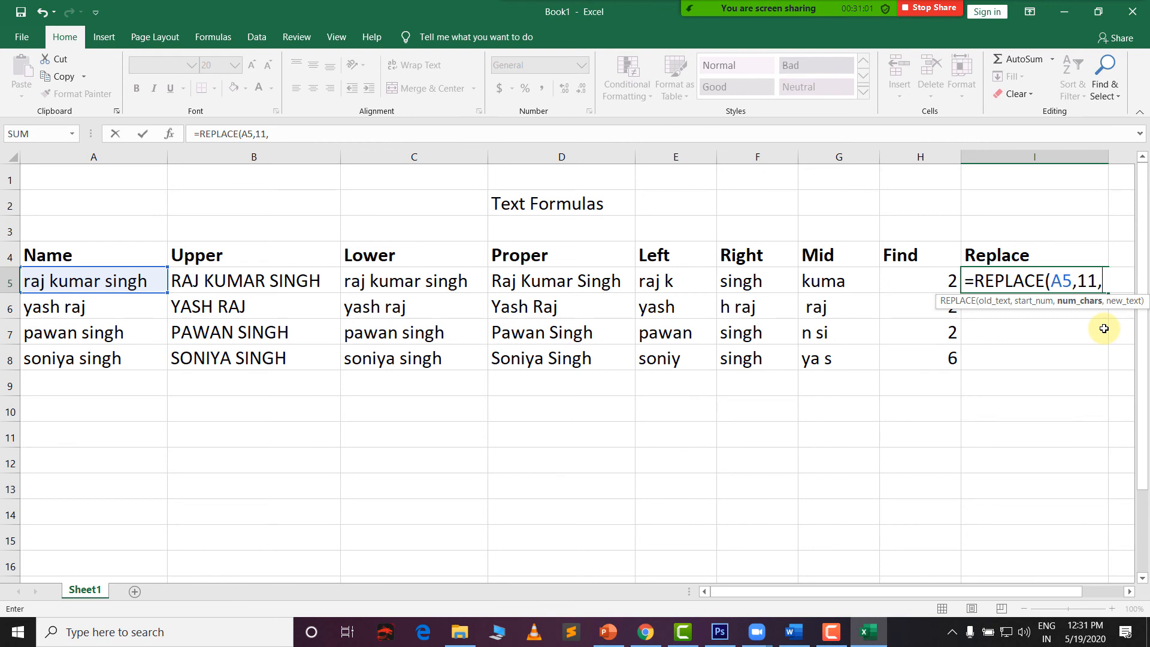
text(5,)
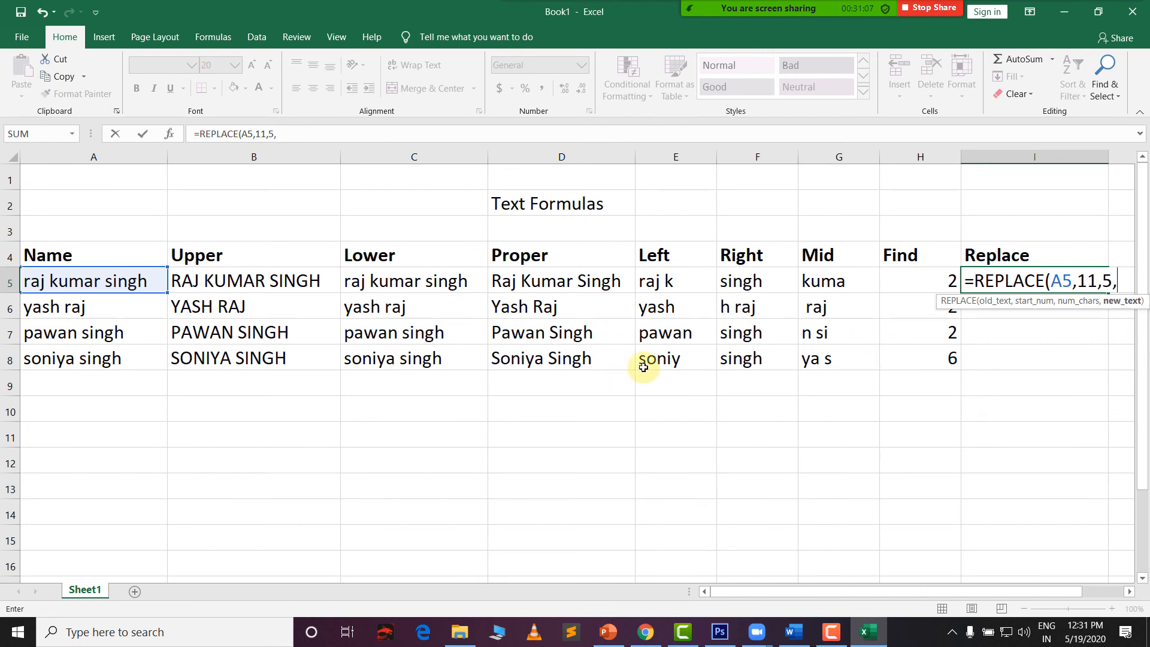
text("yadav)
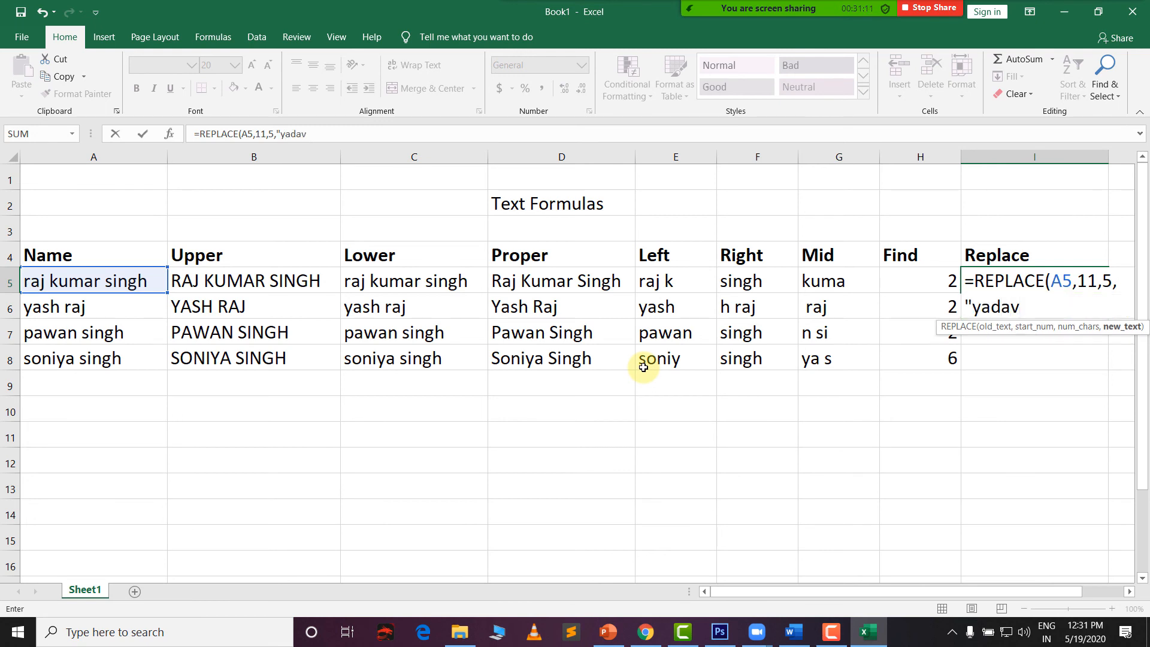
text("))
key(Return)
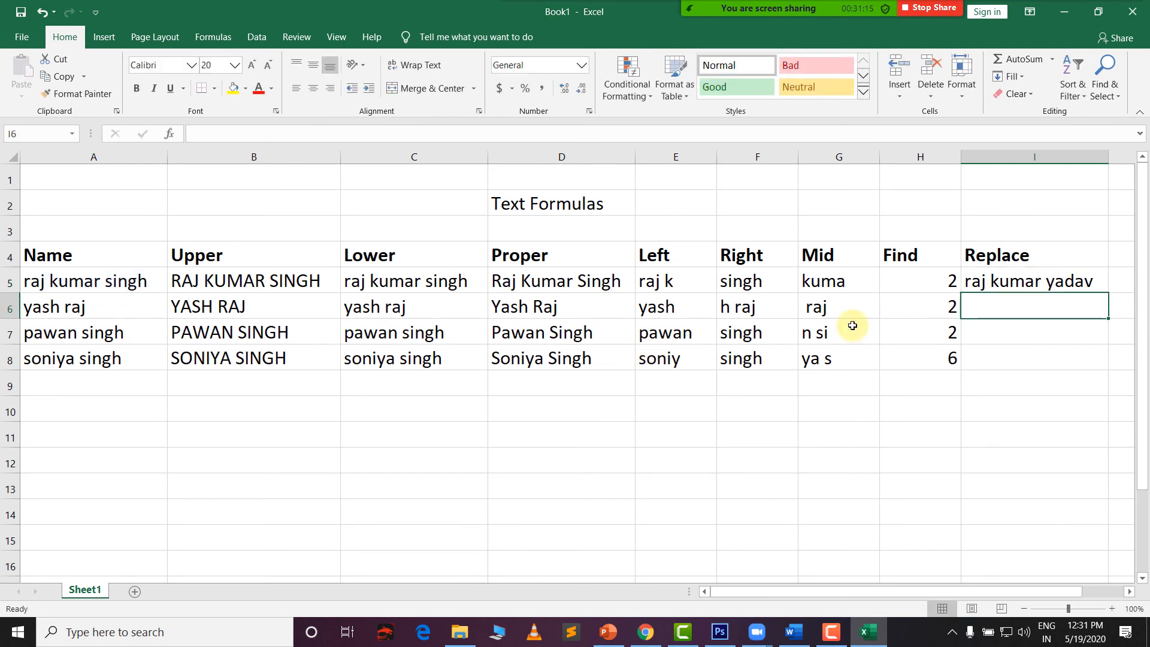
Fill the REPLACE formula from I5 down to I8 and review the arguments of the copy in I6
click(1030, 288)
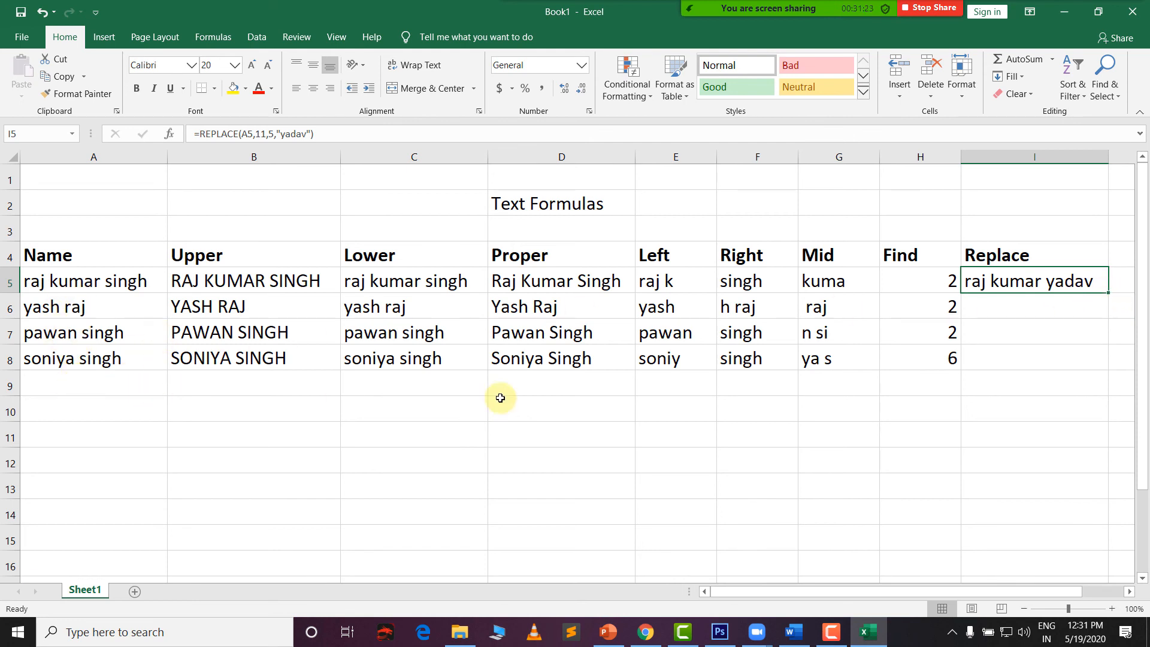
drag(1109, 297, 1090, 361)
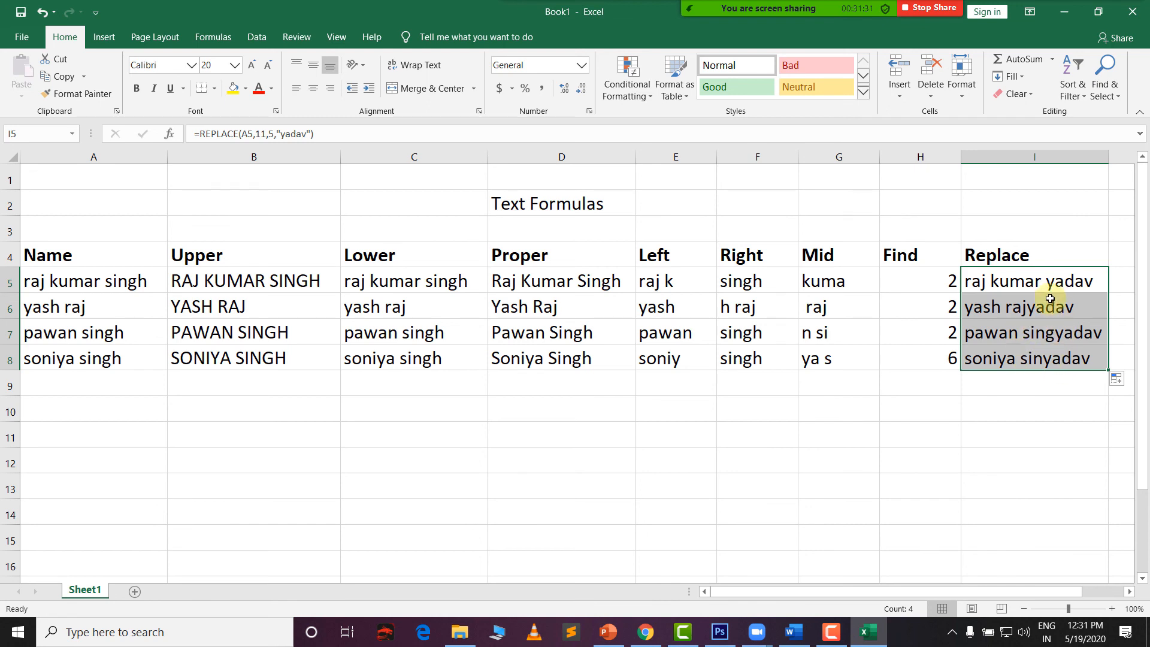
click(1050, 303)
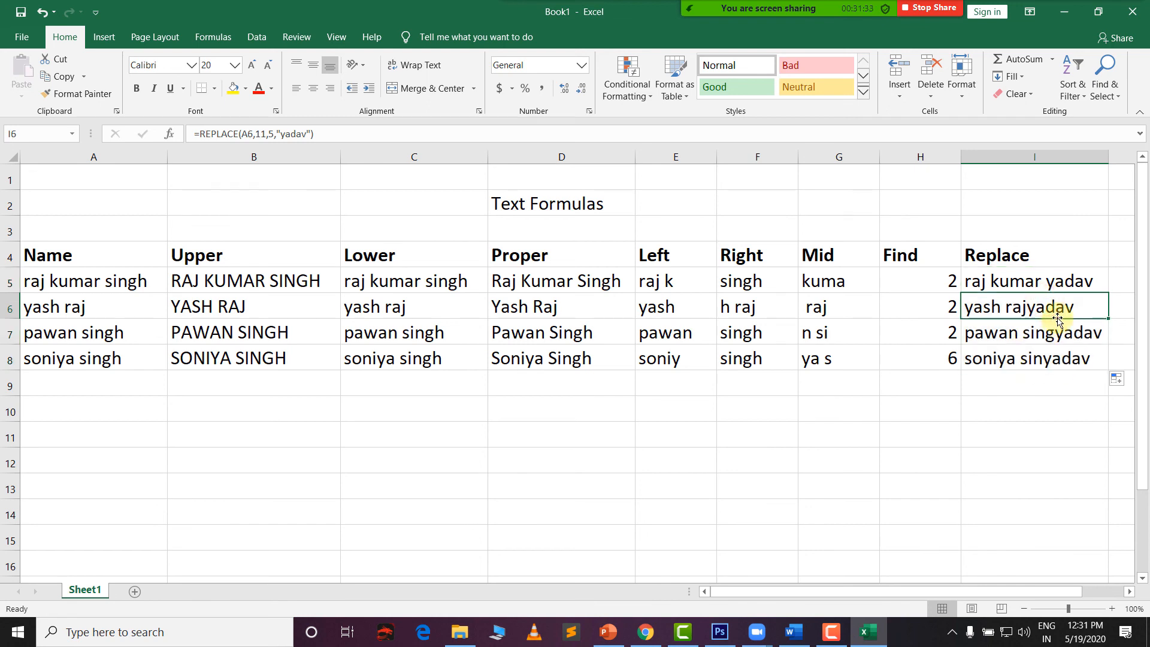
click(1058, 309)
double_click(1058, 309)
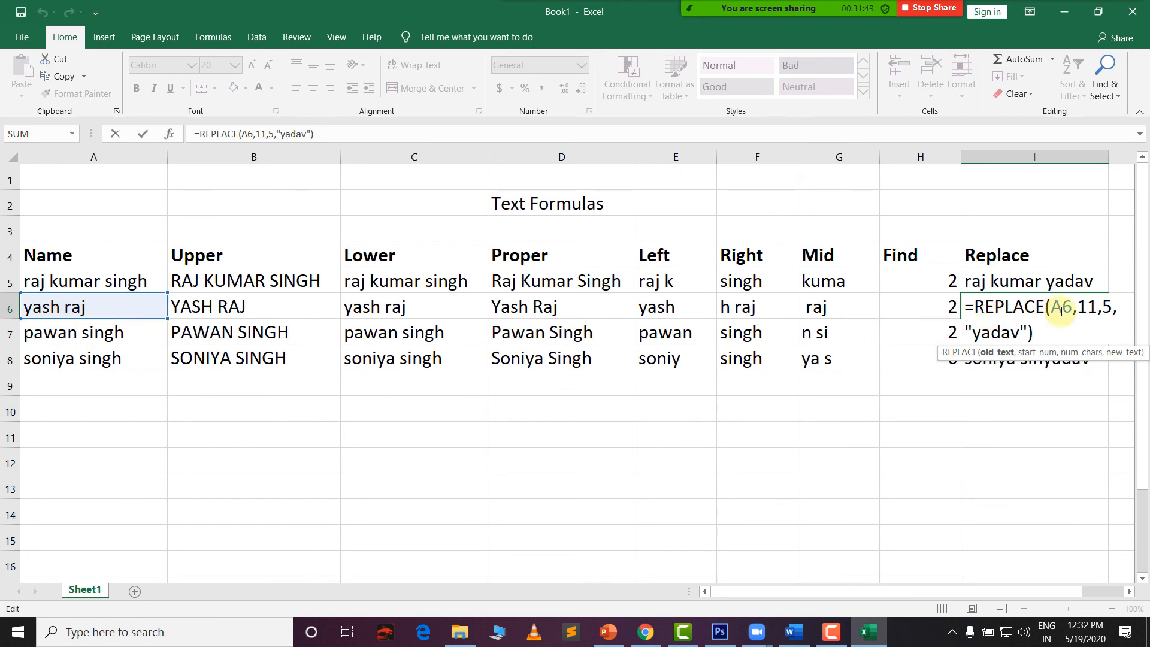
key(shift+Return)
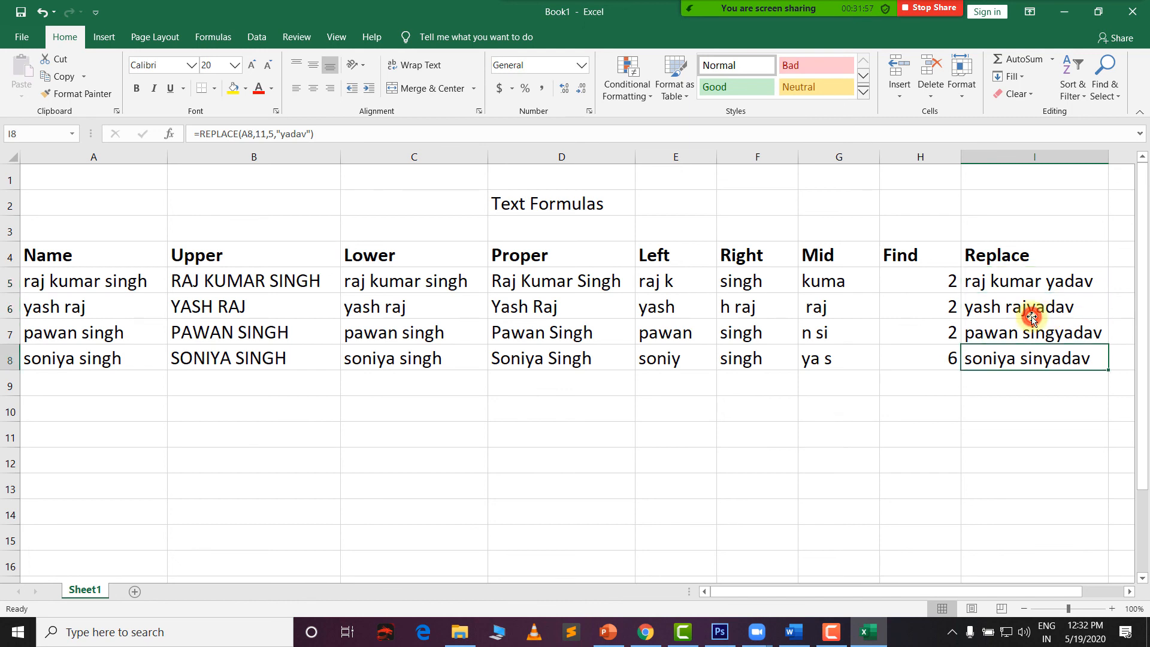
double_click(1032, 308)
key(Return)
text(\)
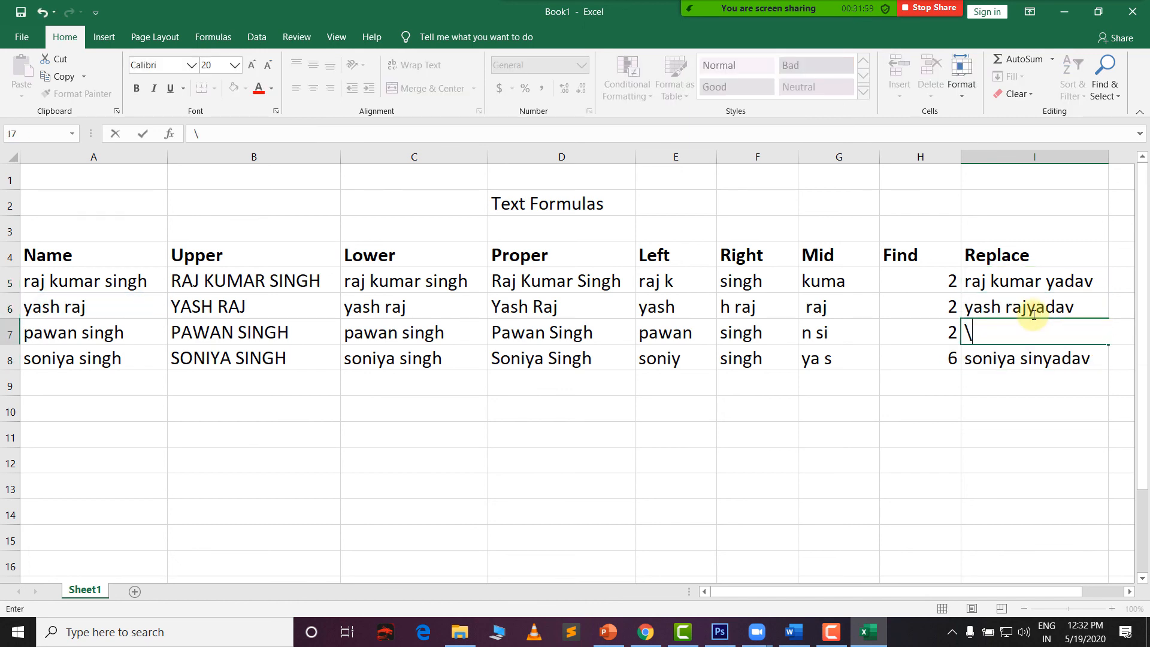
drag(997, 448, 997, 436)
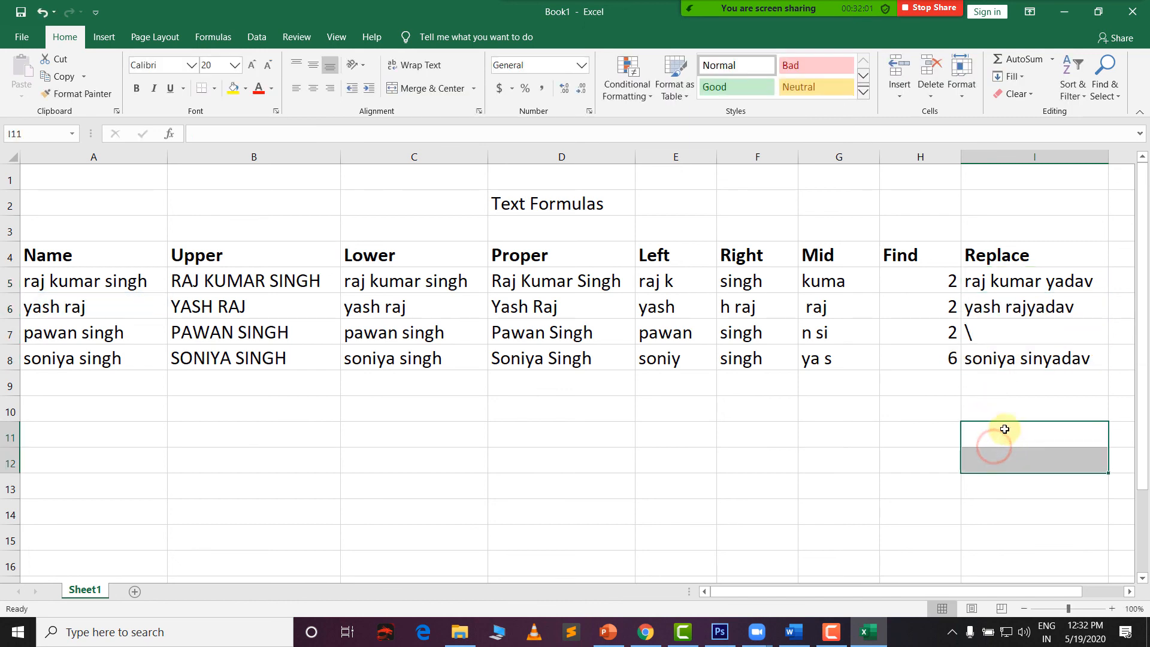
key(ctrl+z)
key(ctrl+d)
Review the REPLACE formulas and their results in cells I6, I7 and I5 of the Replace column
click(1039, 311)
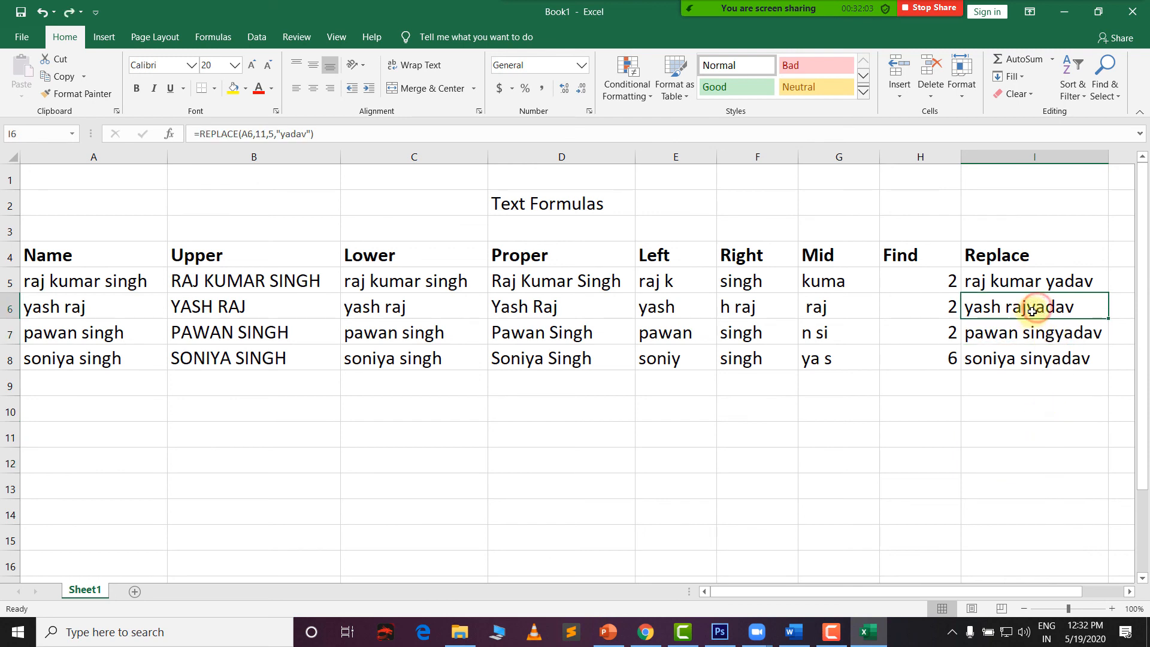
click(1037, 330)
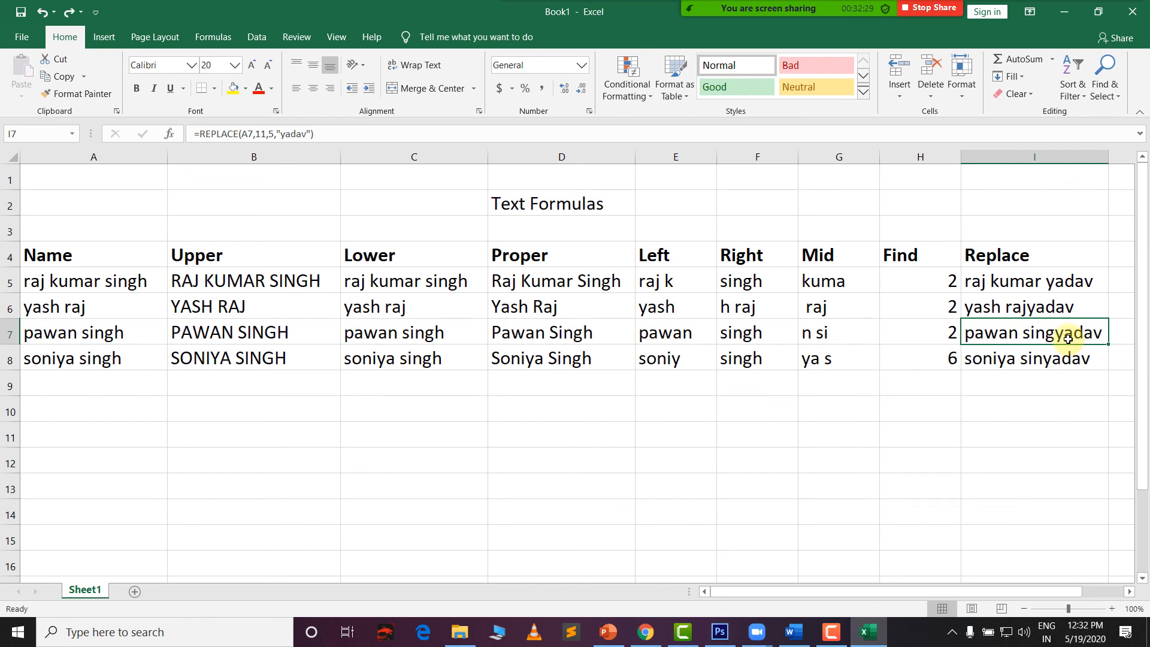
click(1028, 292)
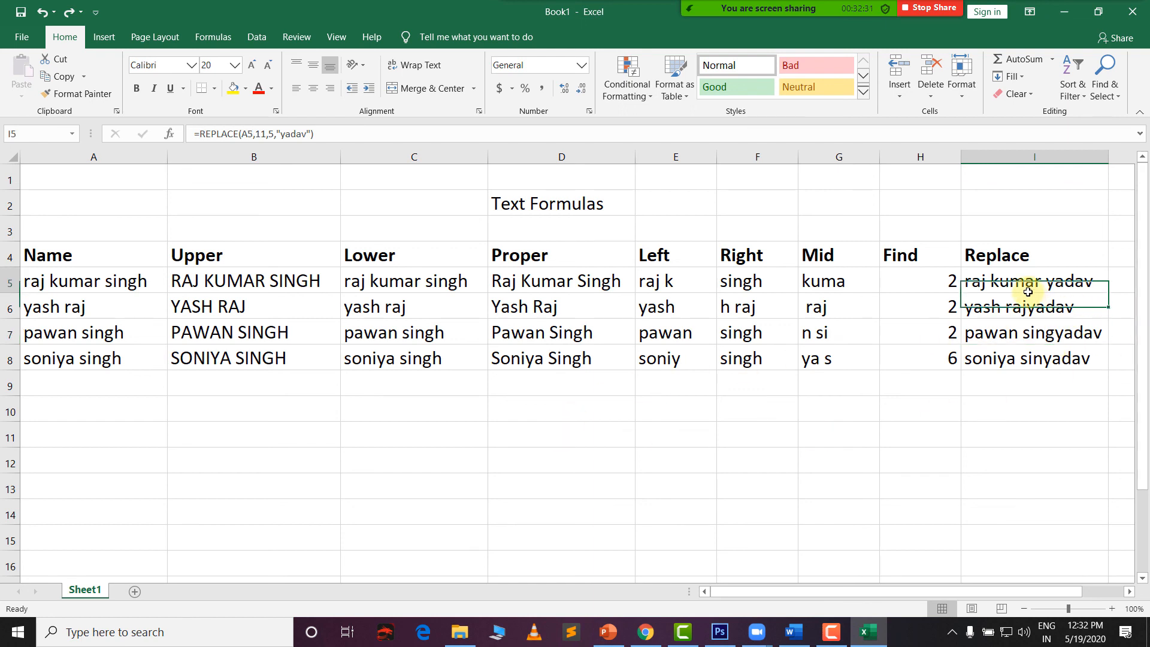
drag(962, 158, 945, 162)
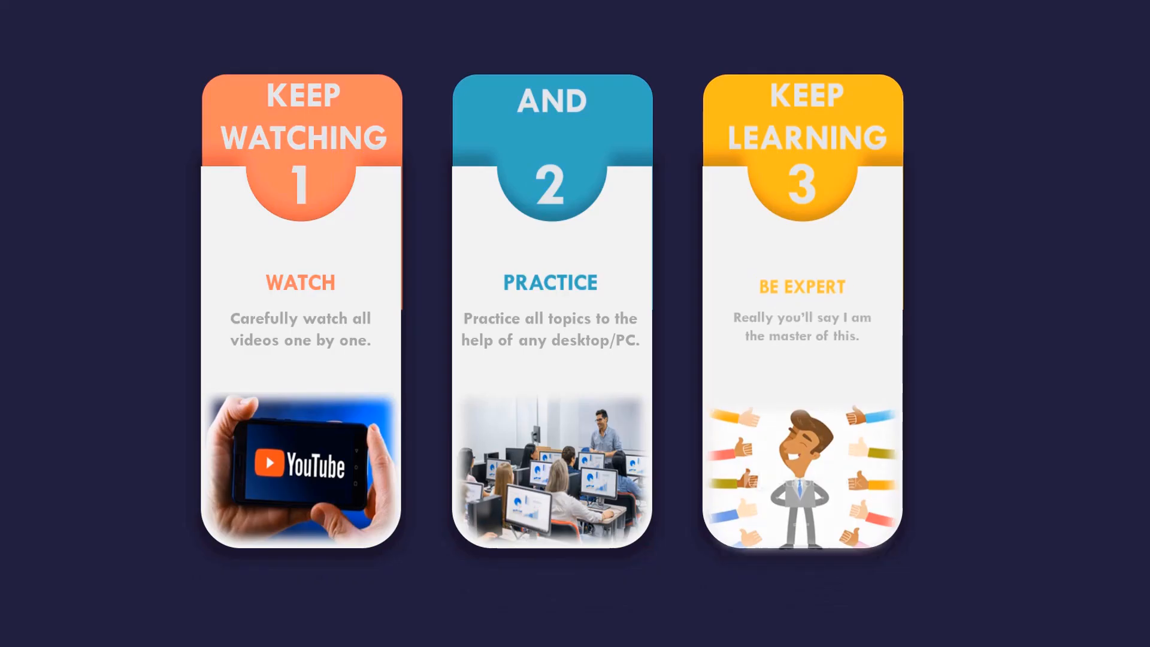